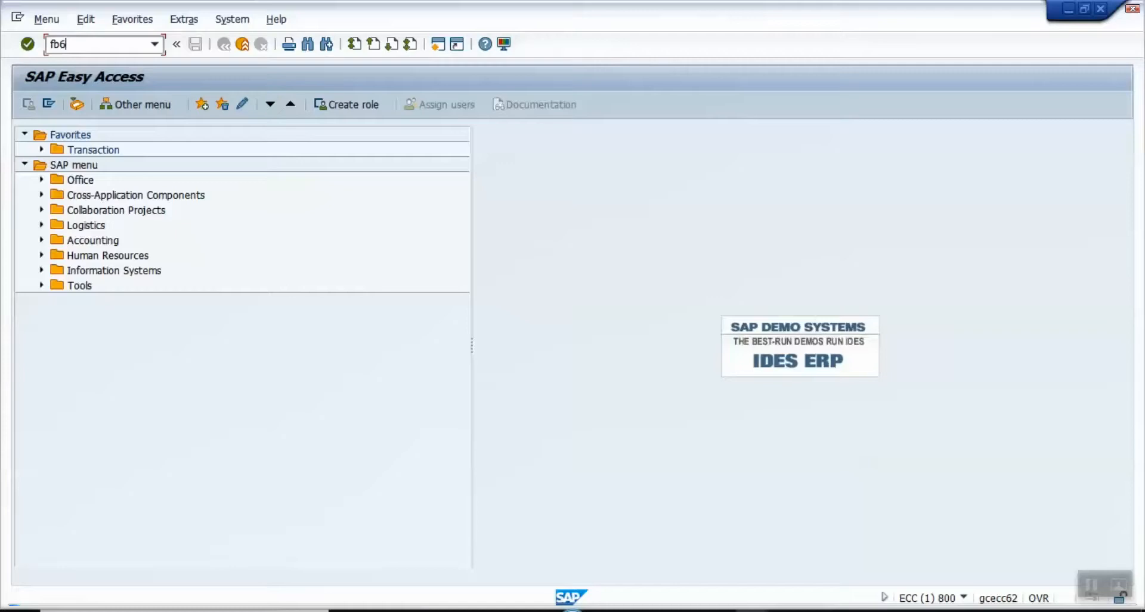
Step: Start transaction FB60 and enter company code 1000
type("0")
key("Return")
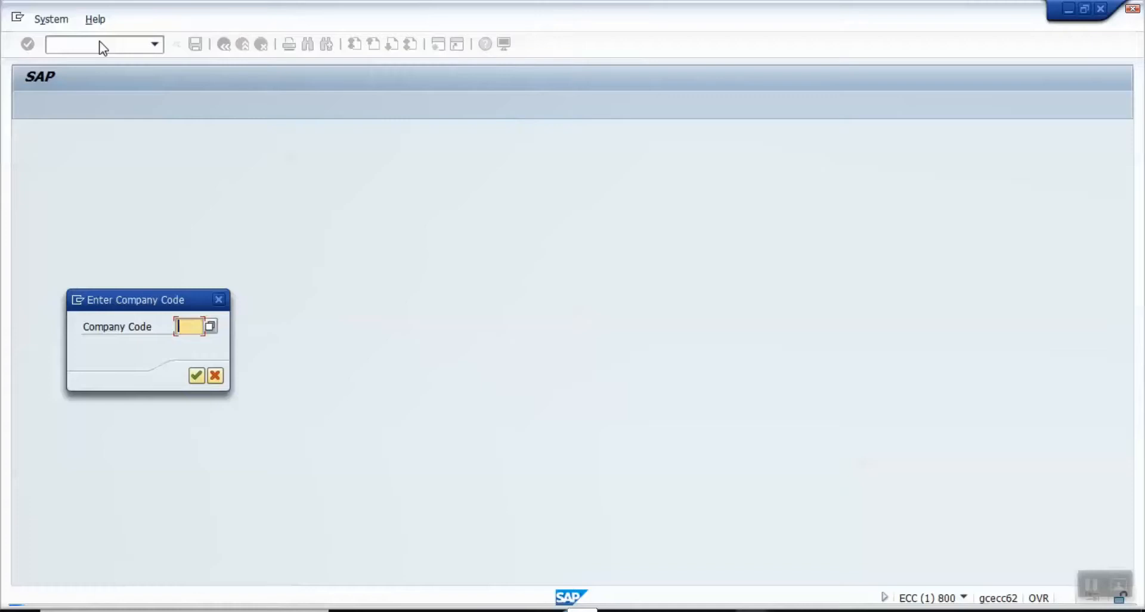
type("1000")
key("Return")
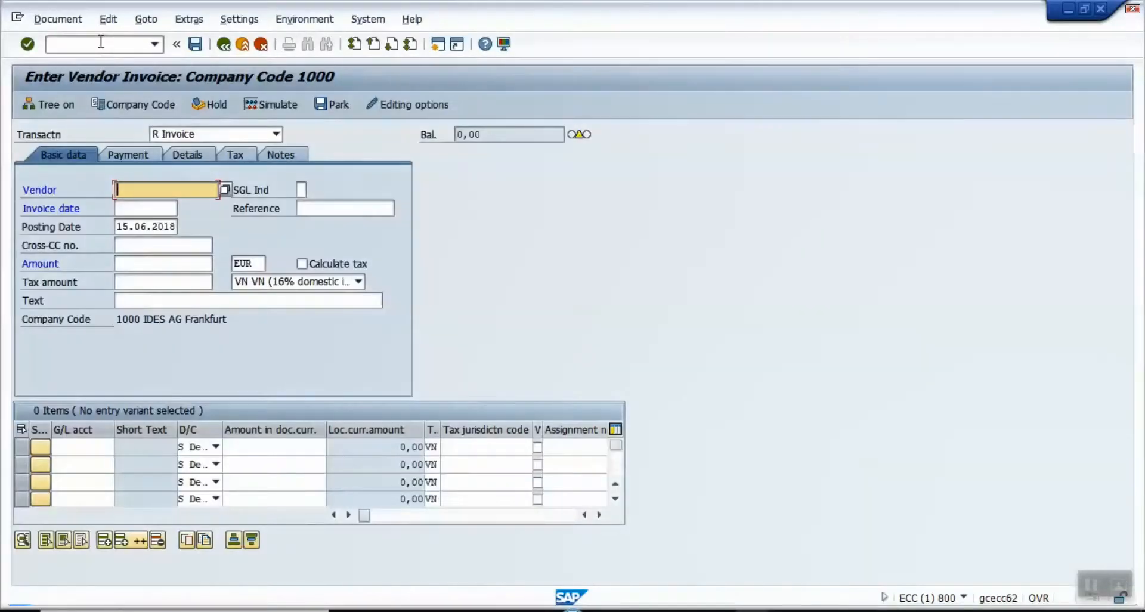
Step: Enter the vendor number and pick invoice date 15.06.2018 from the recent dates
type("9001")
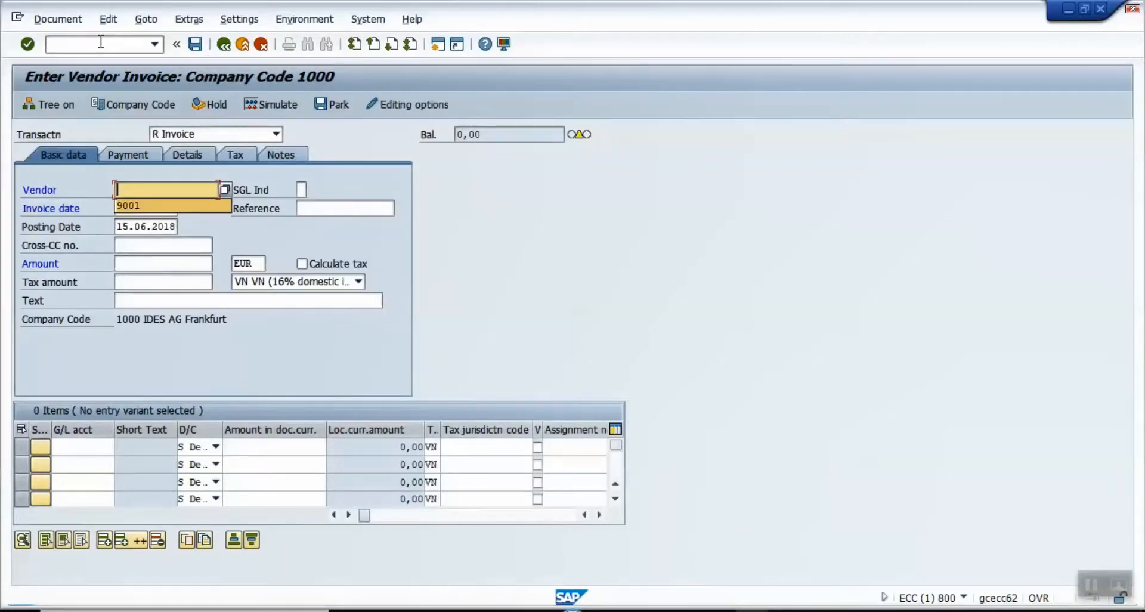
key("Tab")
key("Tab")
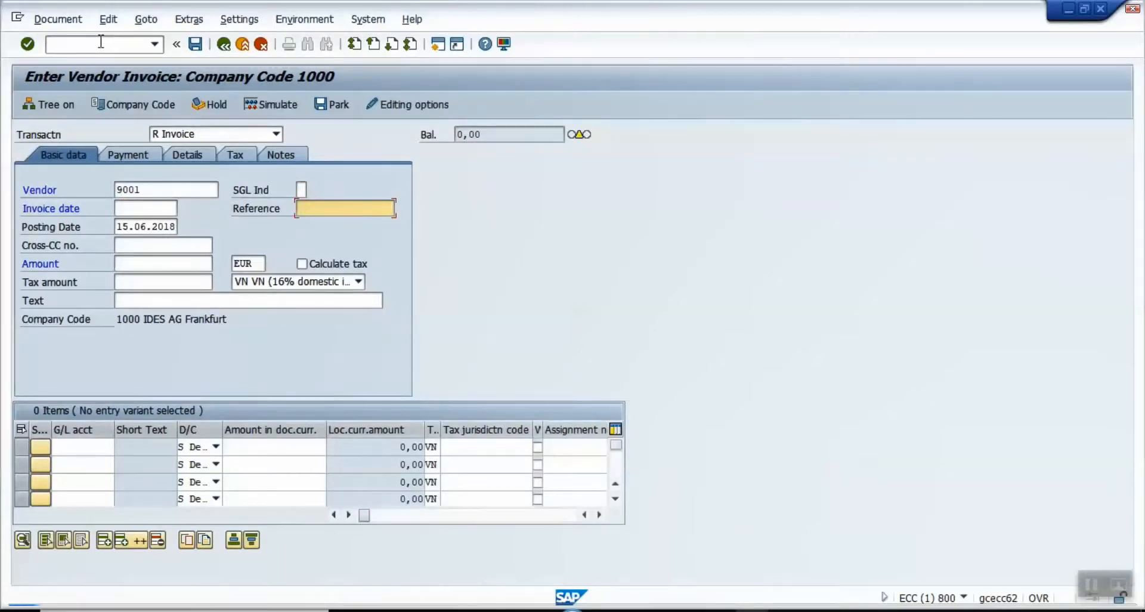
key("Tab")
key("Up")
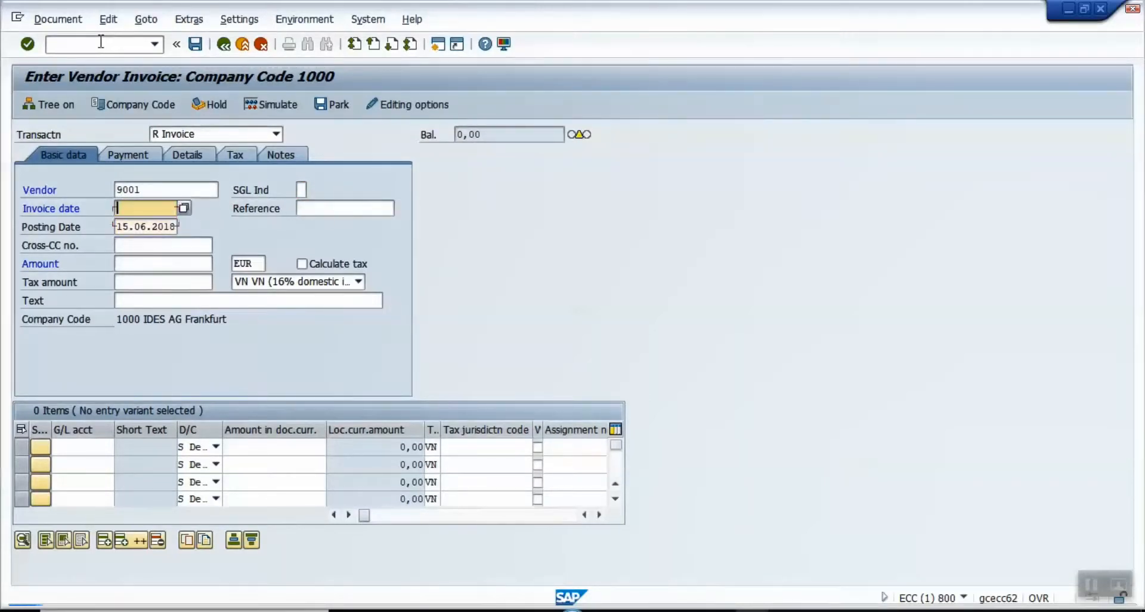
key("BackSpace")
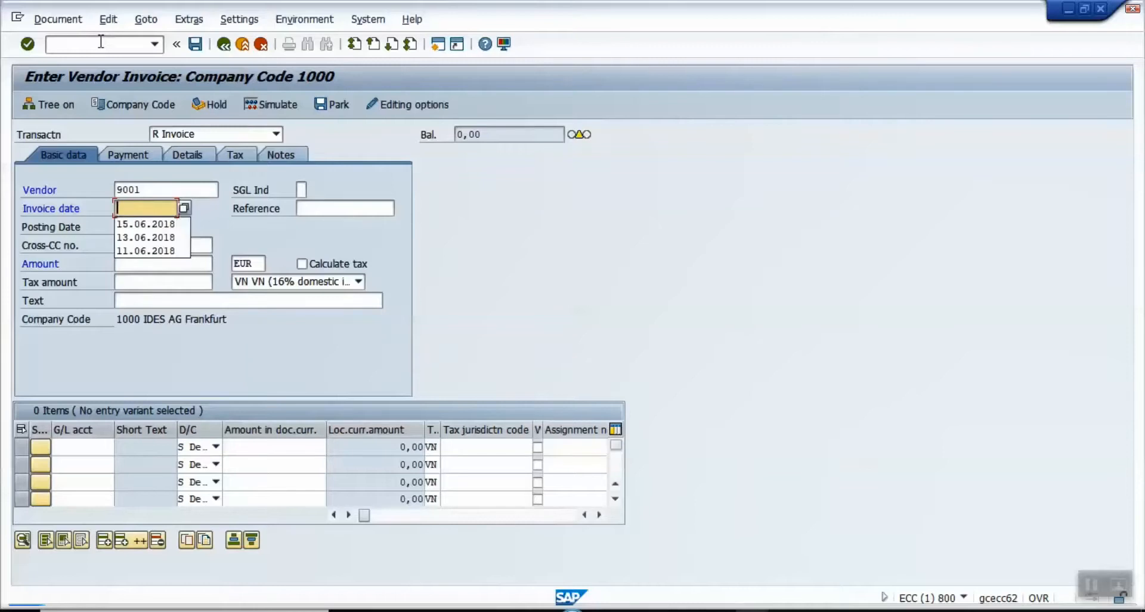
key("Down")
key("Tab")
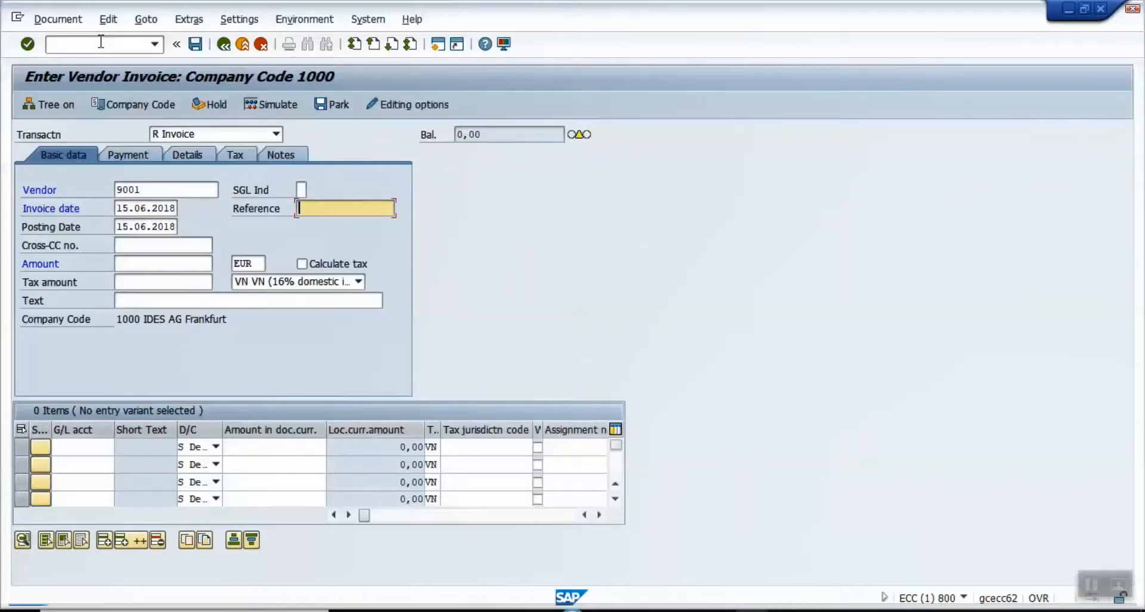
Step: Enter invoice amount 5000 and header text 'test'
key("Tab")
key("Tab")
key("Tab")
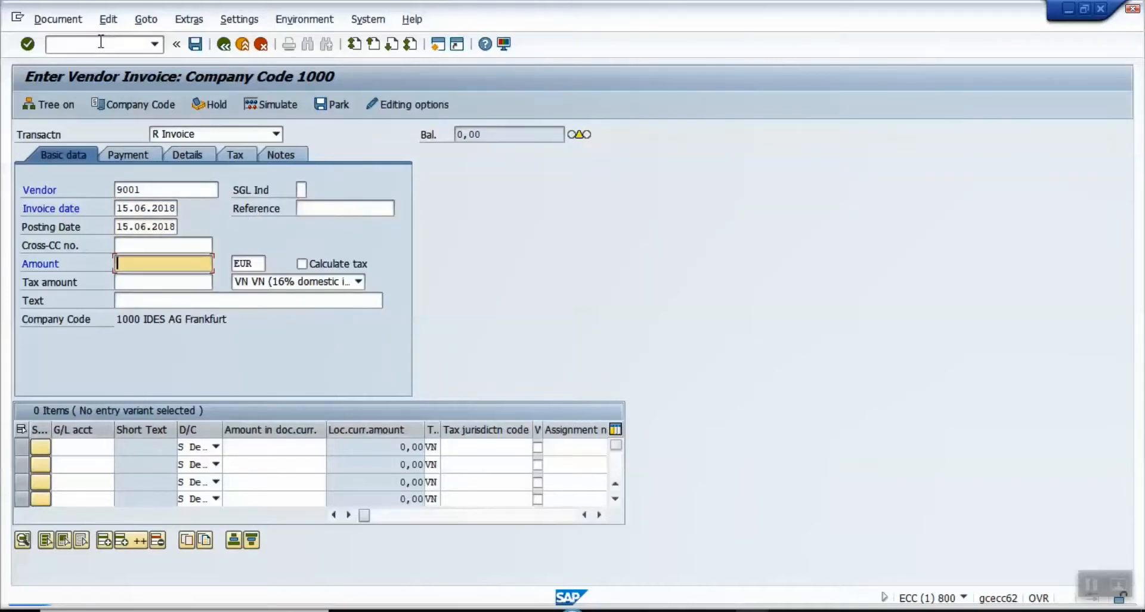
type("5000")
left_click(149, 301)
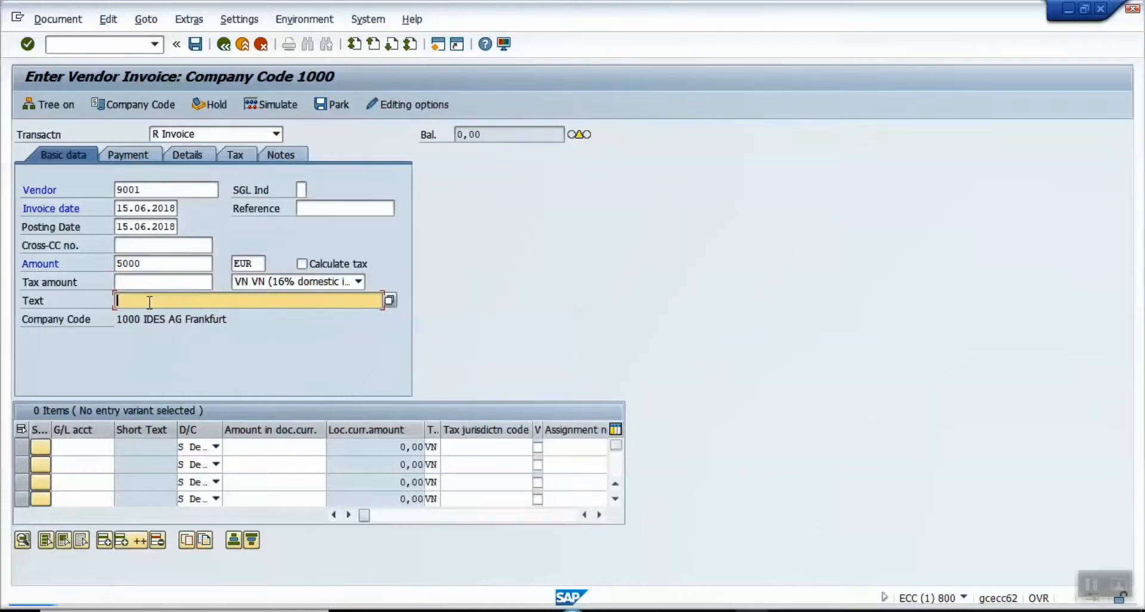
type("test")
left_click(67, 446)
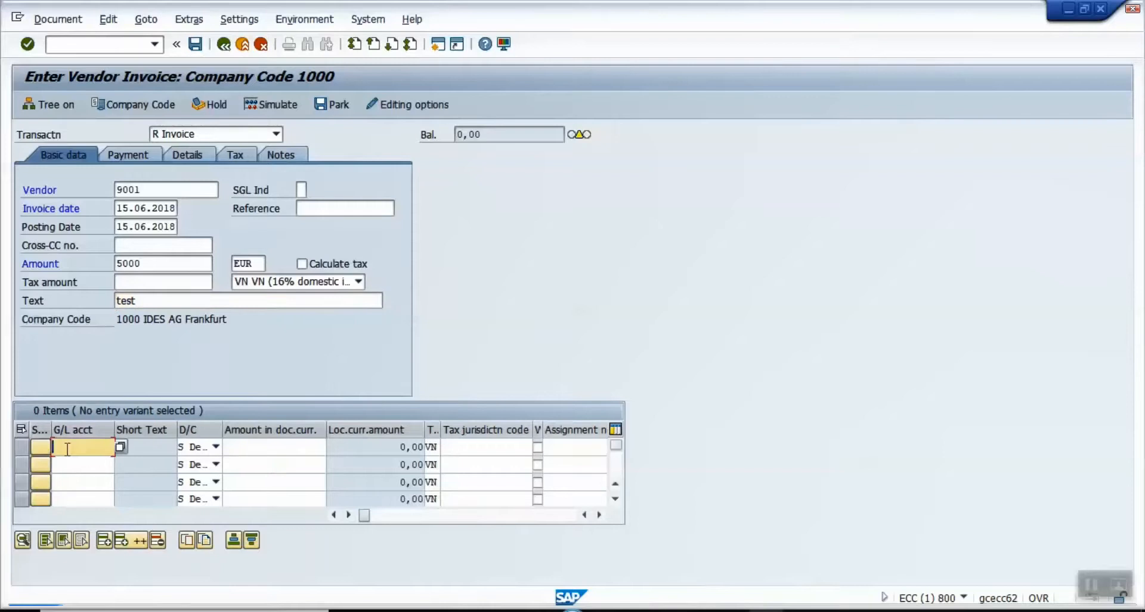
Step: Add the first line item on G/L account 112600 for 2000
left_click(67, 448)
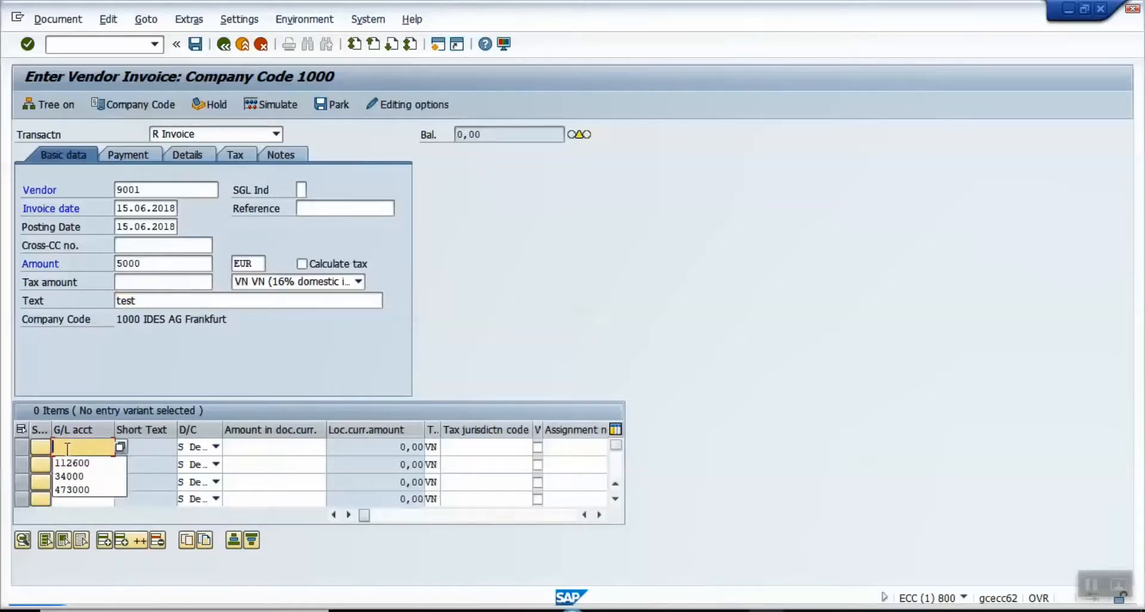
key("Down")
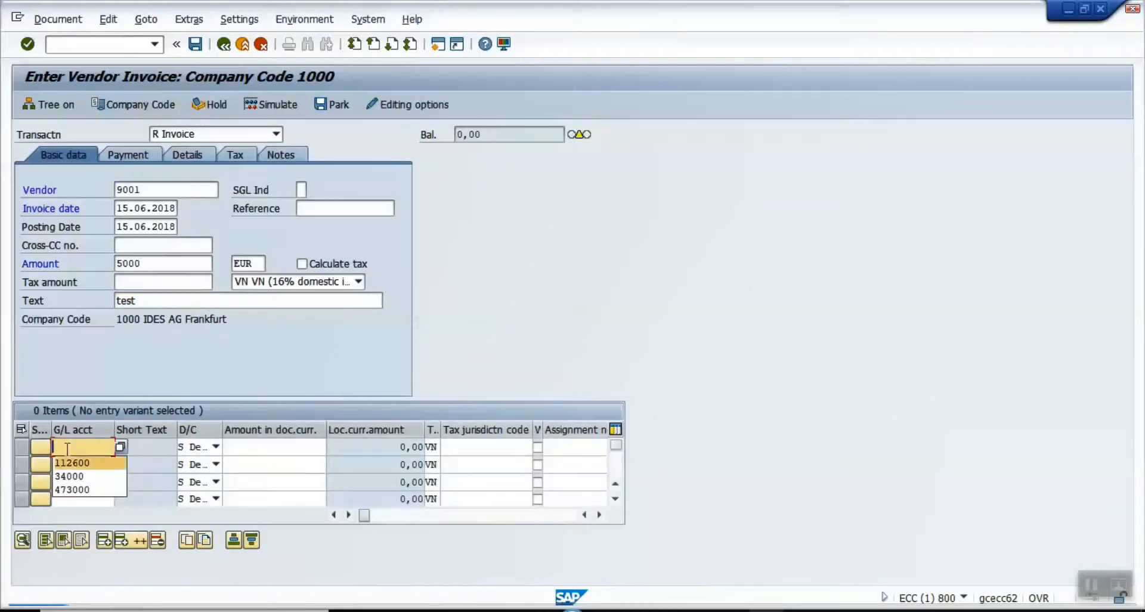
key("Return")
key("Tab")
type("2000")
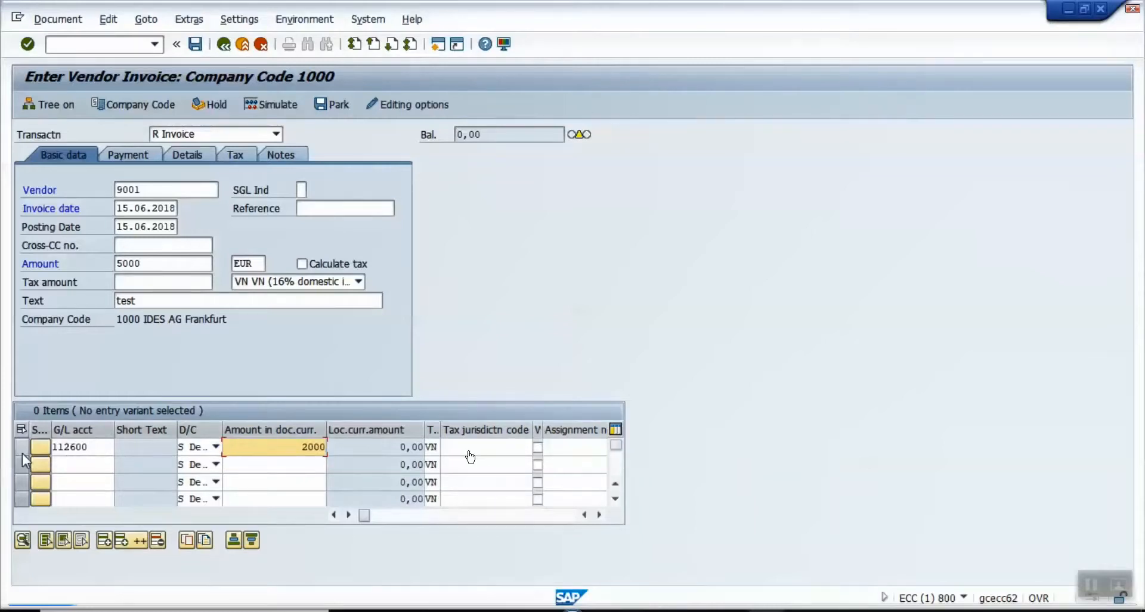
Step: Add two more 112600 lines for 2000 and 500, validate, and acknowledge the tax warning
left_click(62, 466)
type("112600")
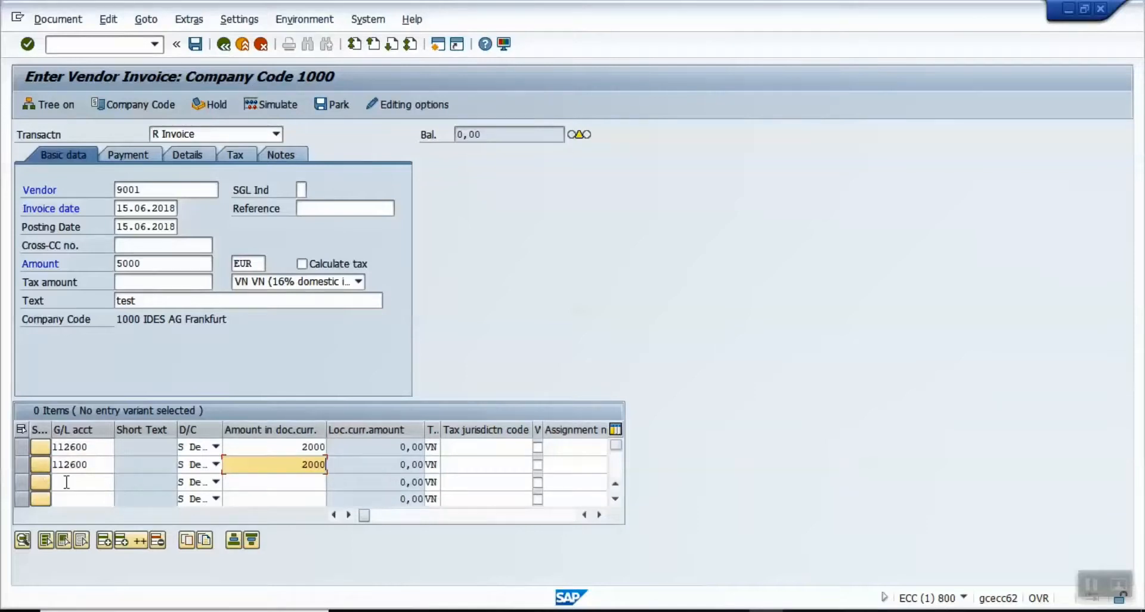
left_click(67, 482)
type("112600")
key("Tab")
key("Tab")
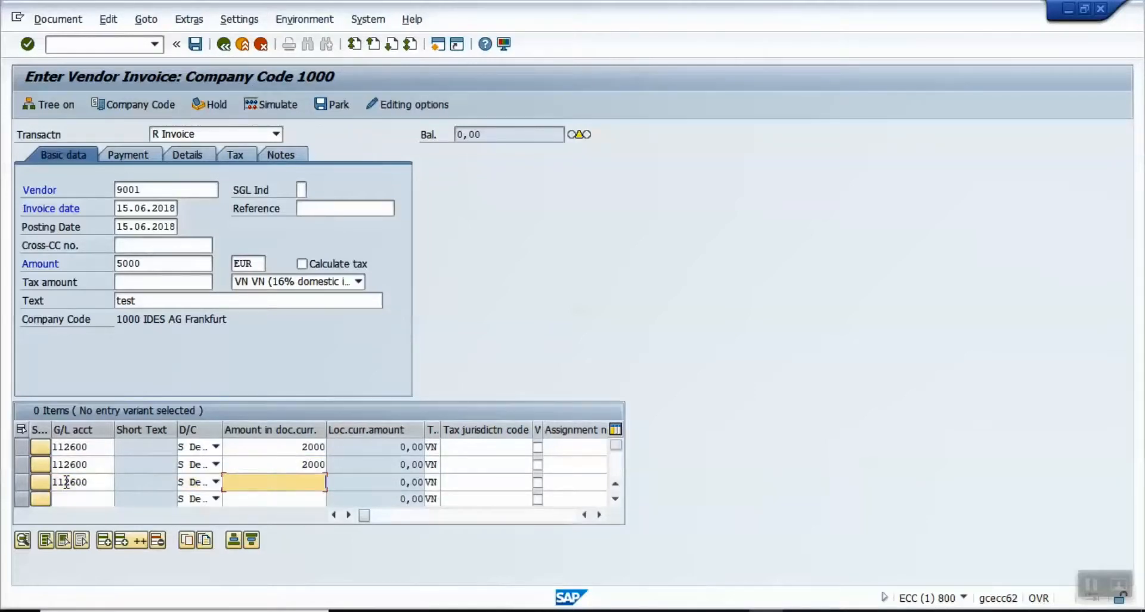
type("2000")
key("BackSpace")
key("BackSpace")
key("BackSpace")
key("BackSpace")
type("500")
key("Return")
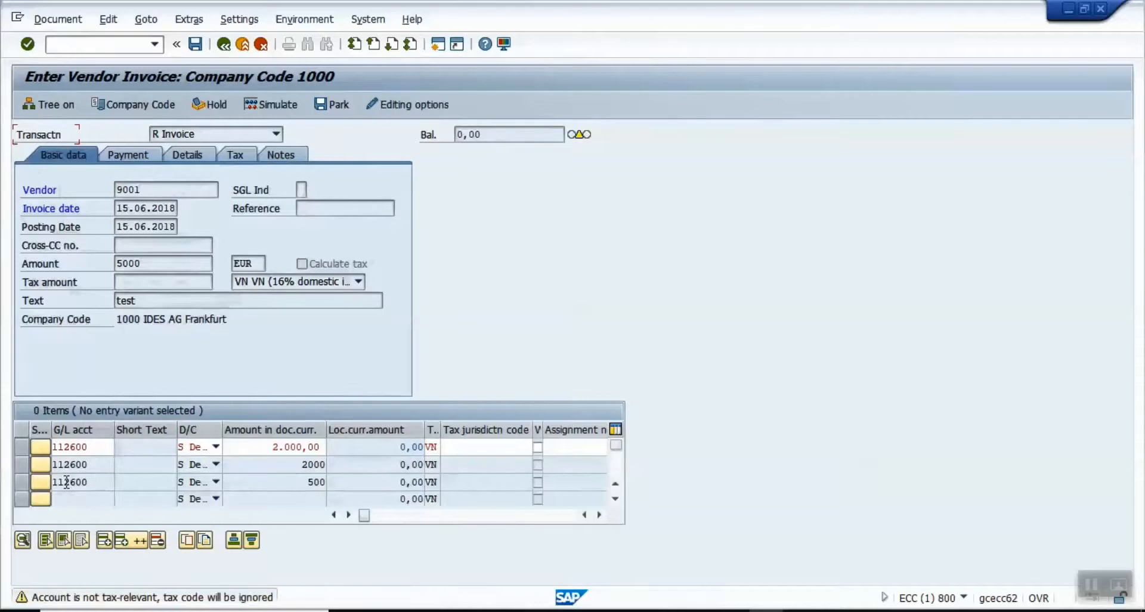
key("Return")
key("Return")
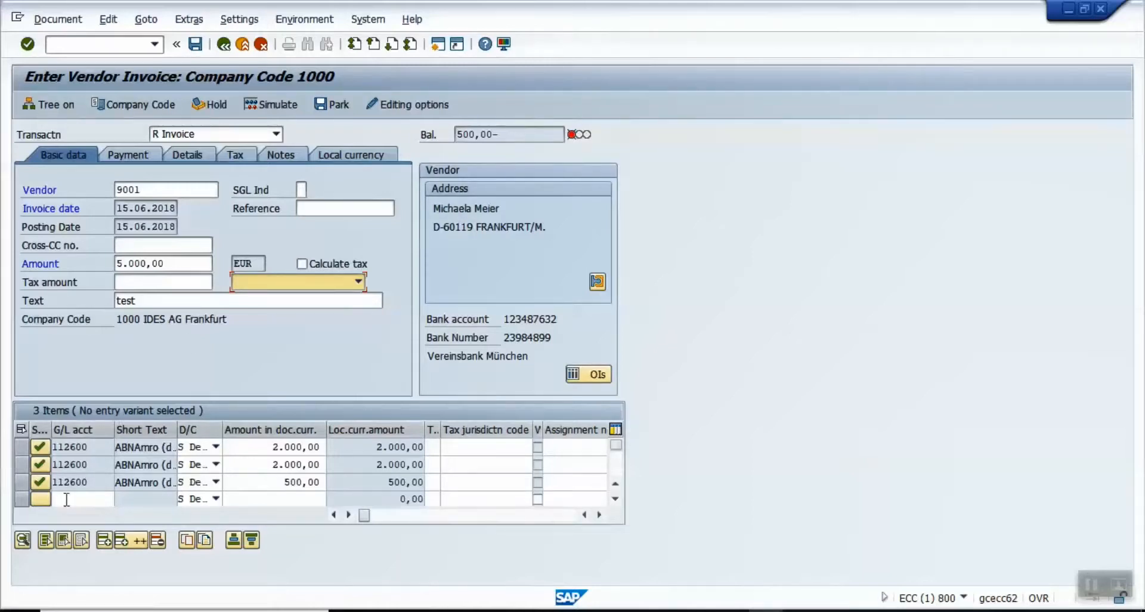
Step: Insert a new line on G/L 112600 for 500 so the invoice balances
left_click(22, 446)
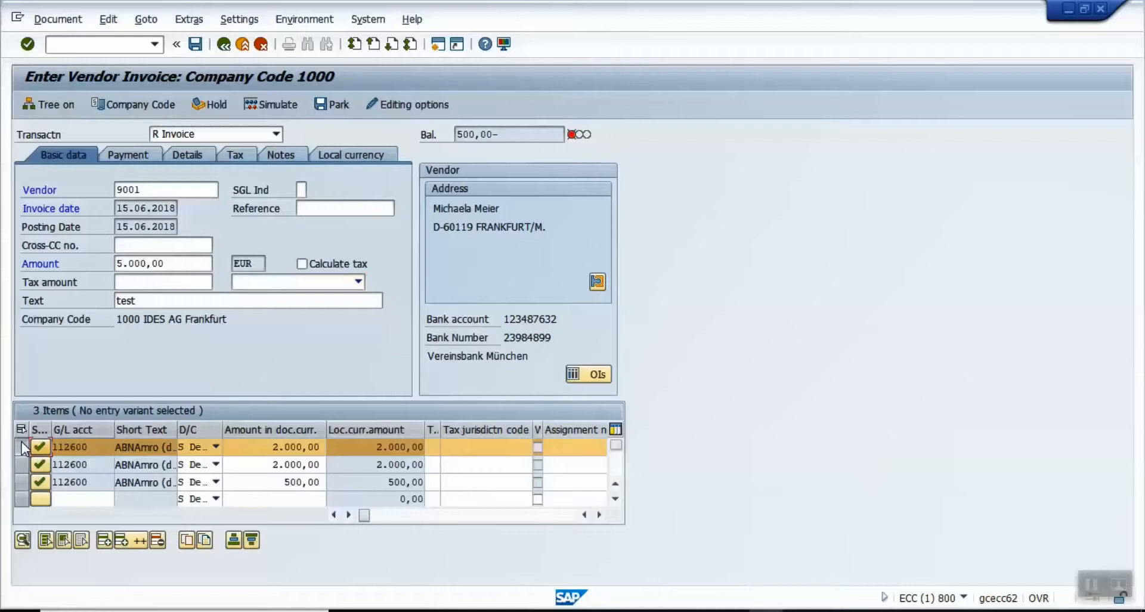
left_click(104, 540)
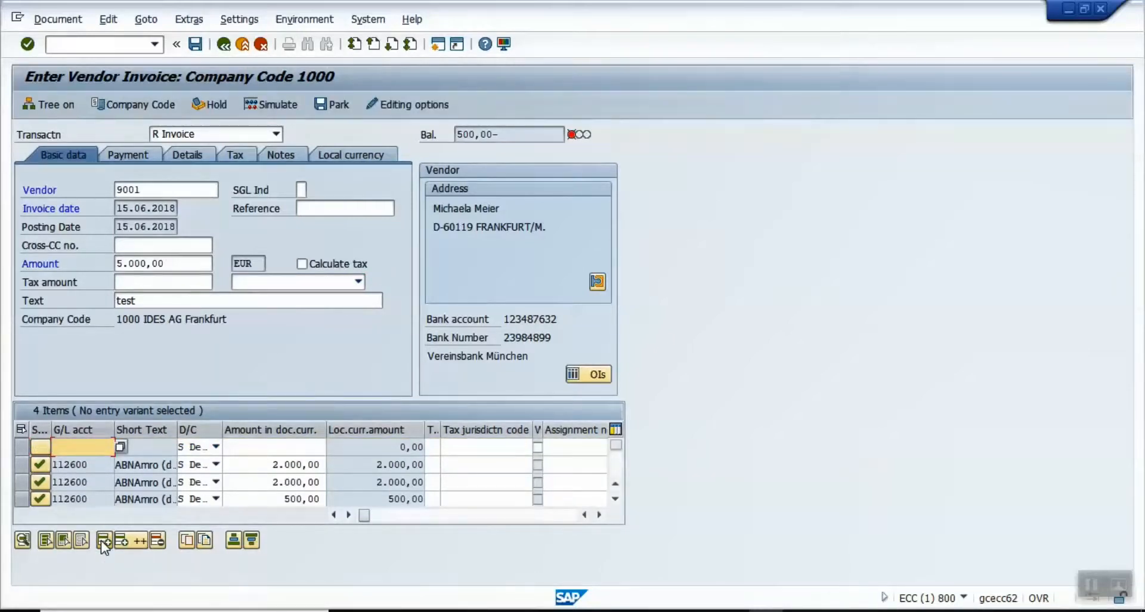
type("1")
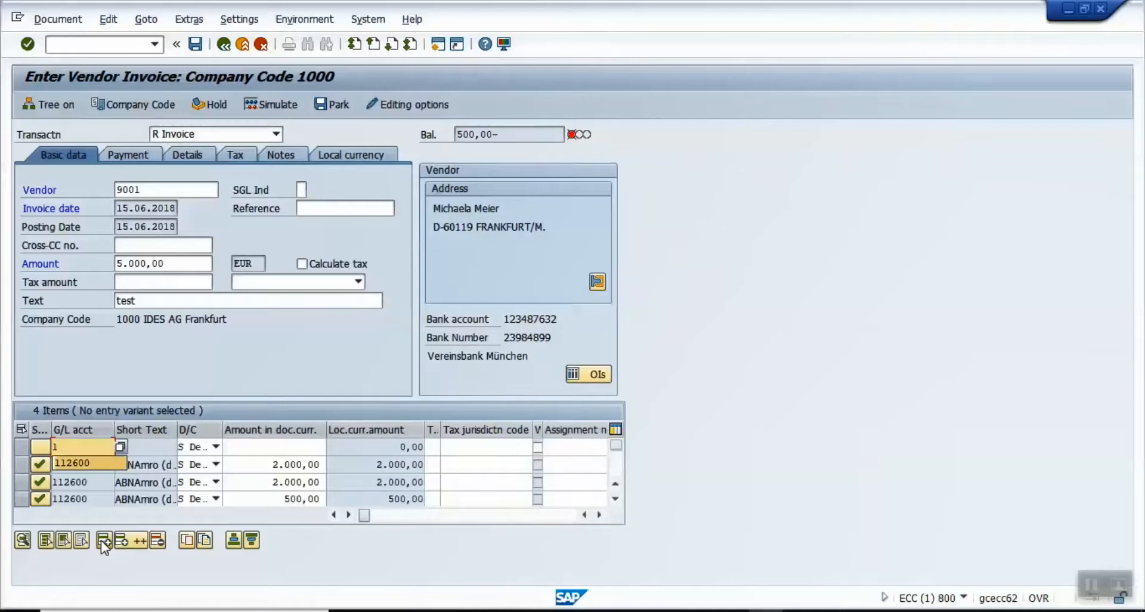
key("Tab")
key("Tab")
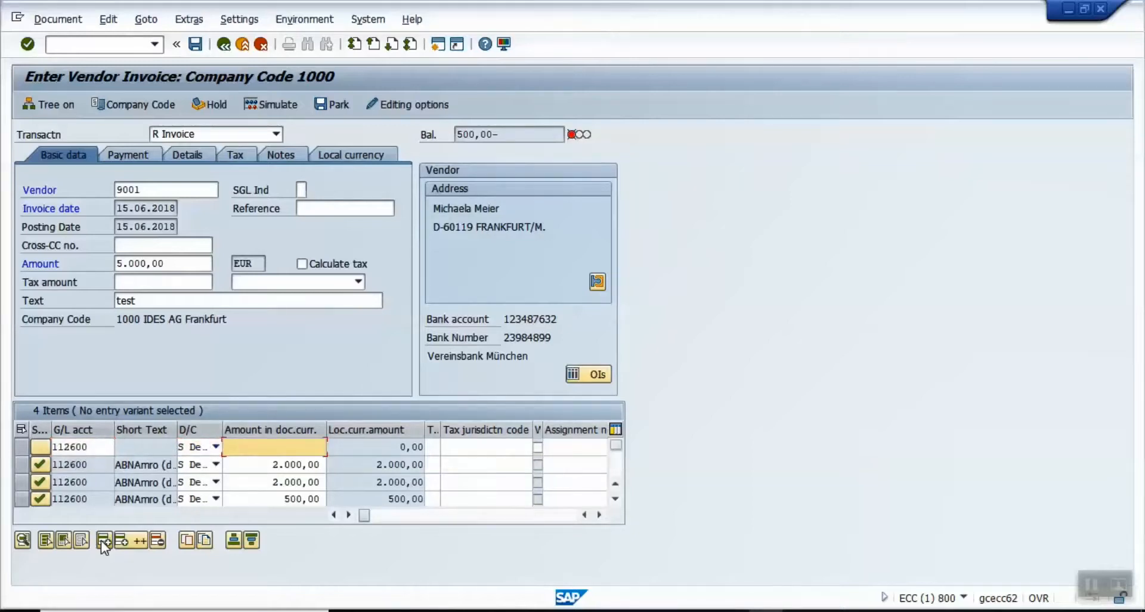
type("500")
key("Return")
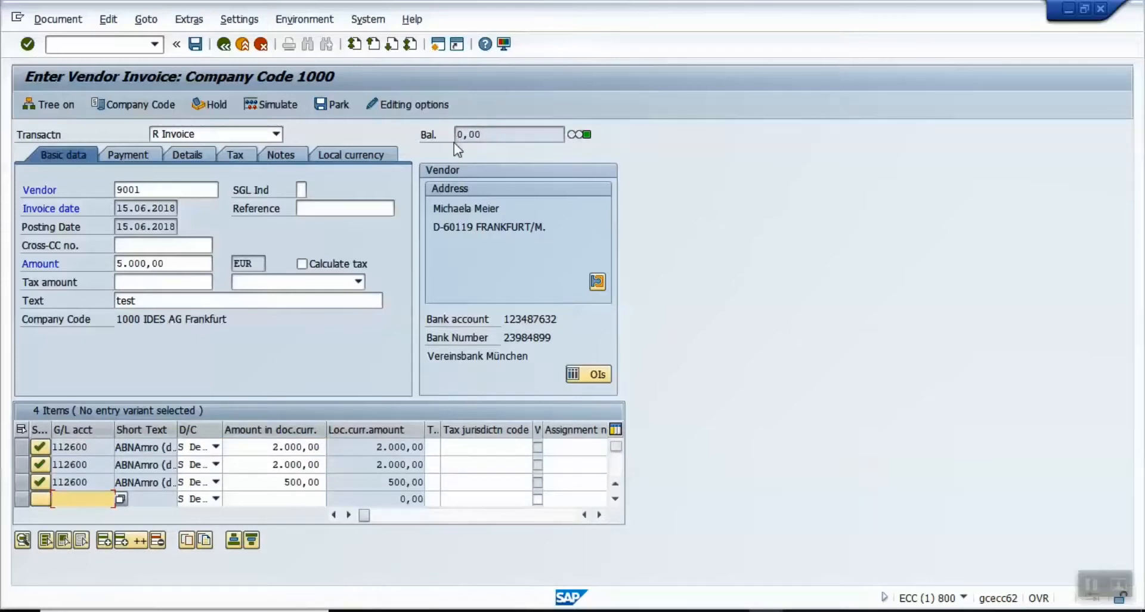
Step: Post the invoice as document 100000023 and dismiss the company code prompt
left_click(195, 45)
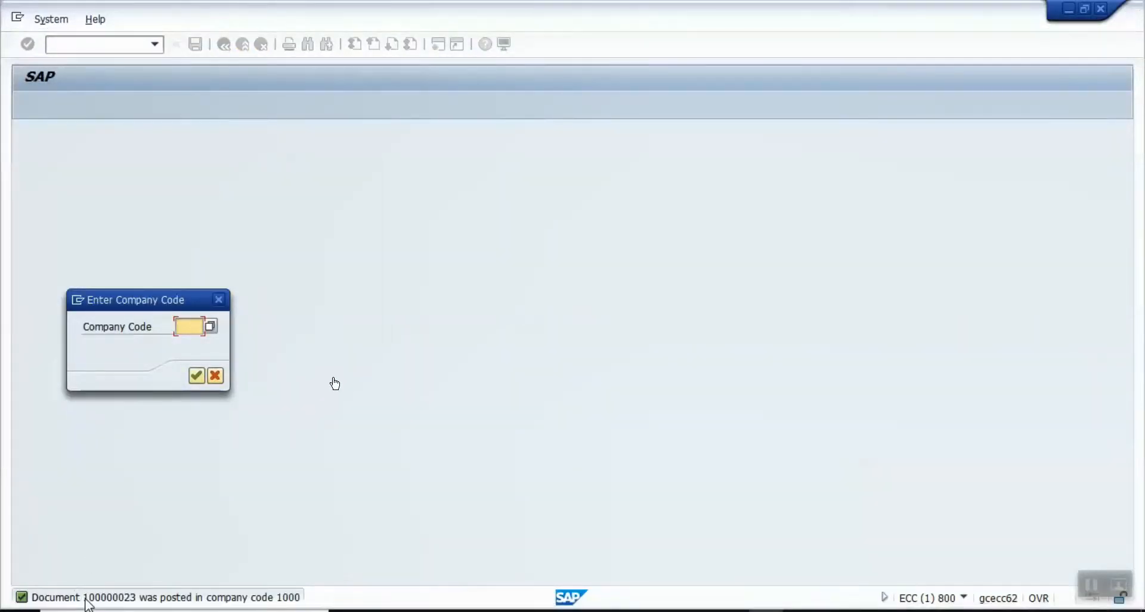
left_click(215, 377)
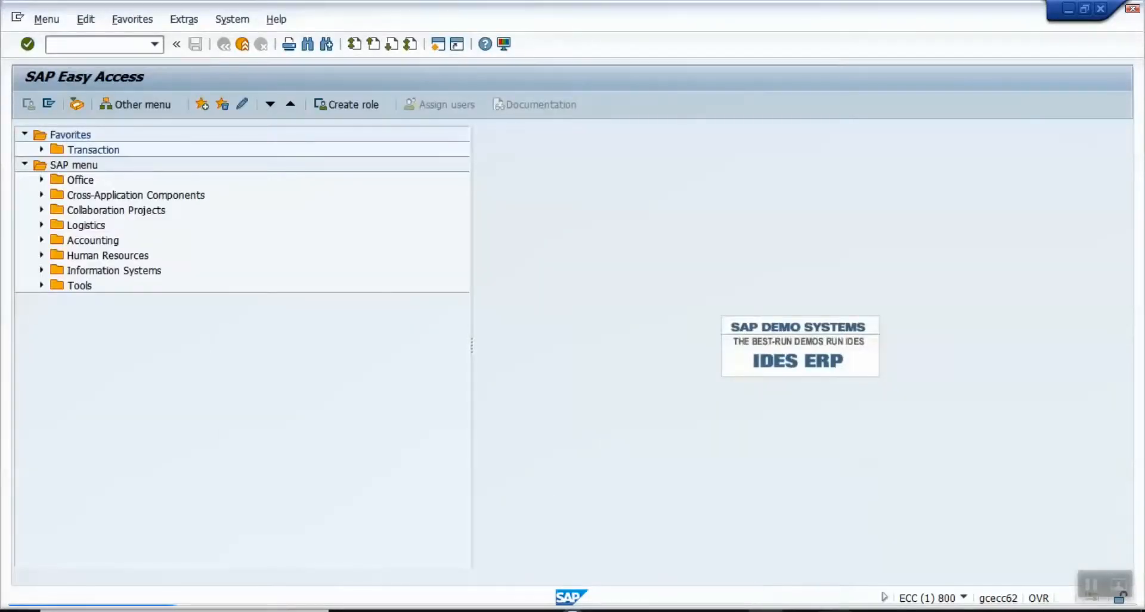
left_click(834, 610)
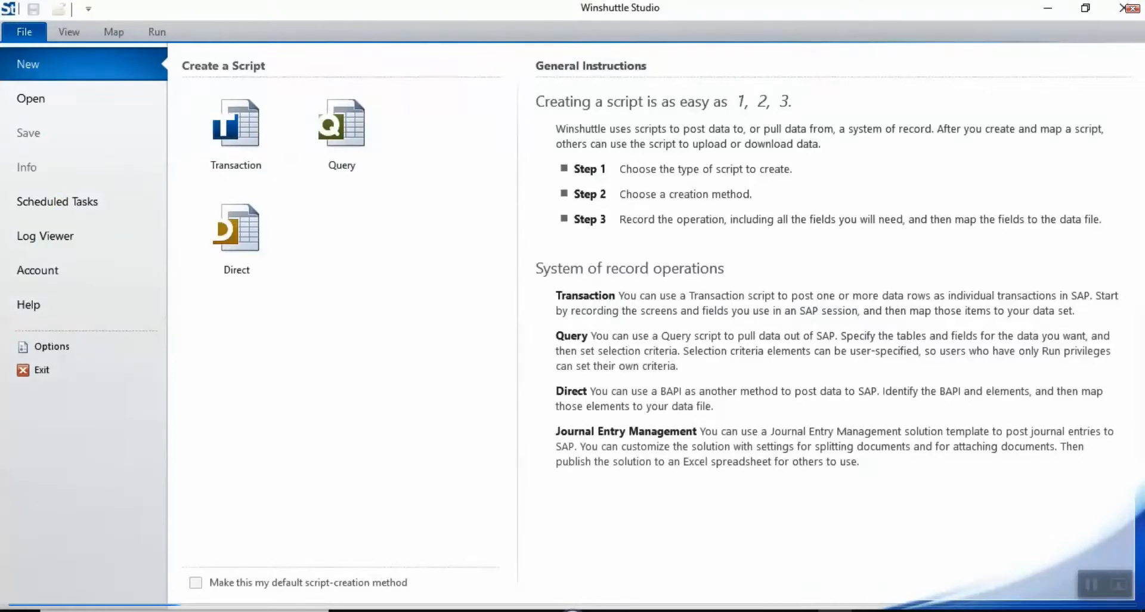
Step: Create a Transaction script from an SAP recording, log on with saved credentials, and record fb60
left_click(251, 139)
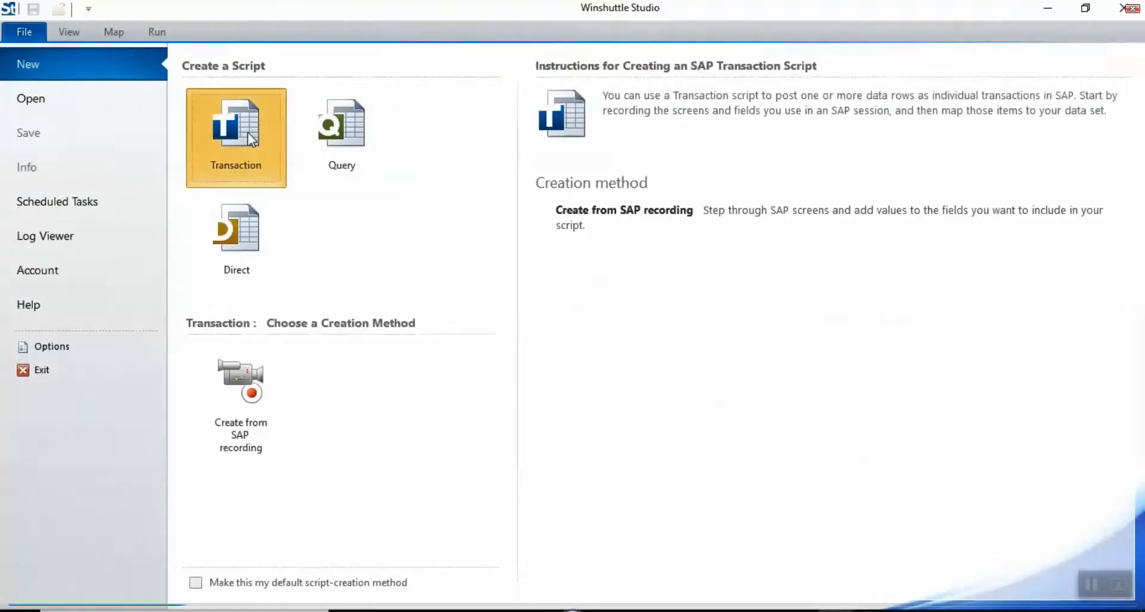
left_click(245, 373)
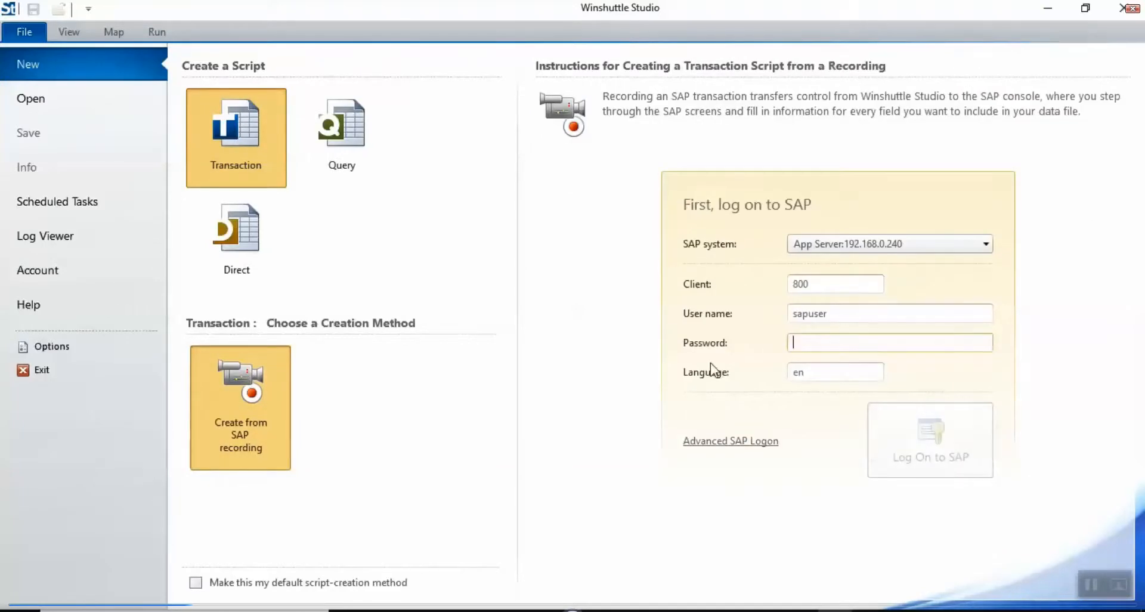
left_click(704, 444)
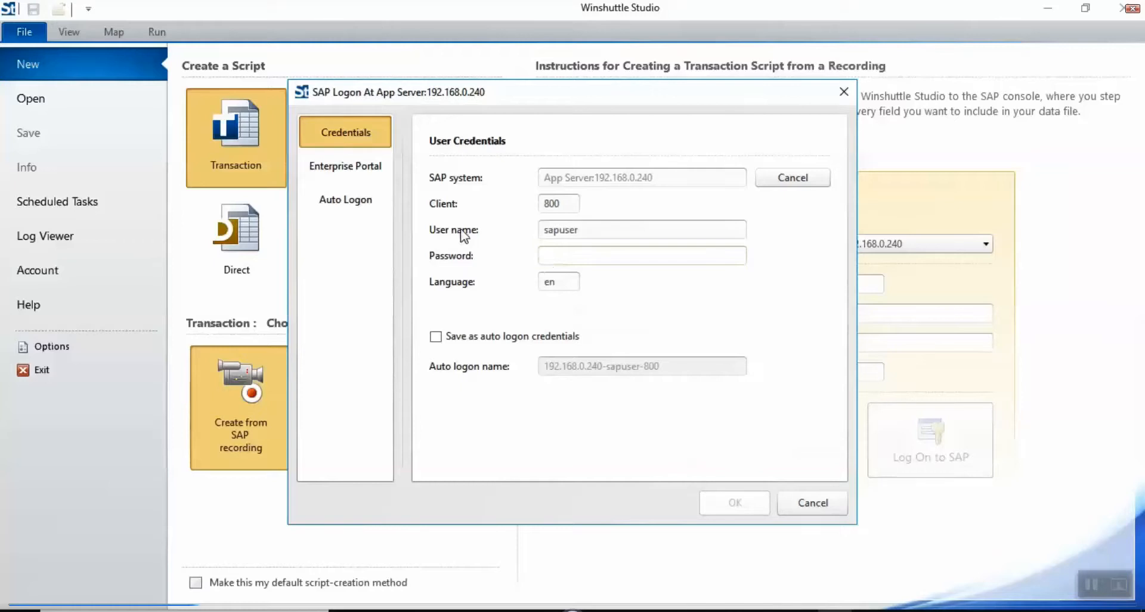
left_click(352, 205)
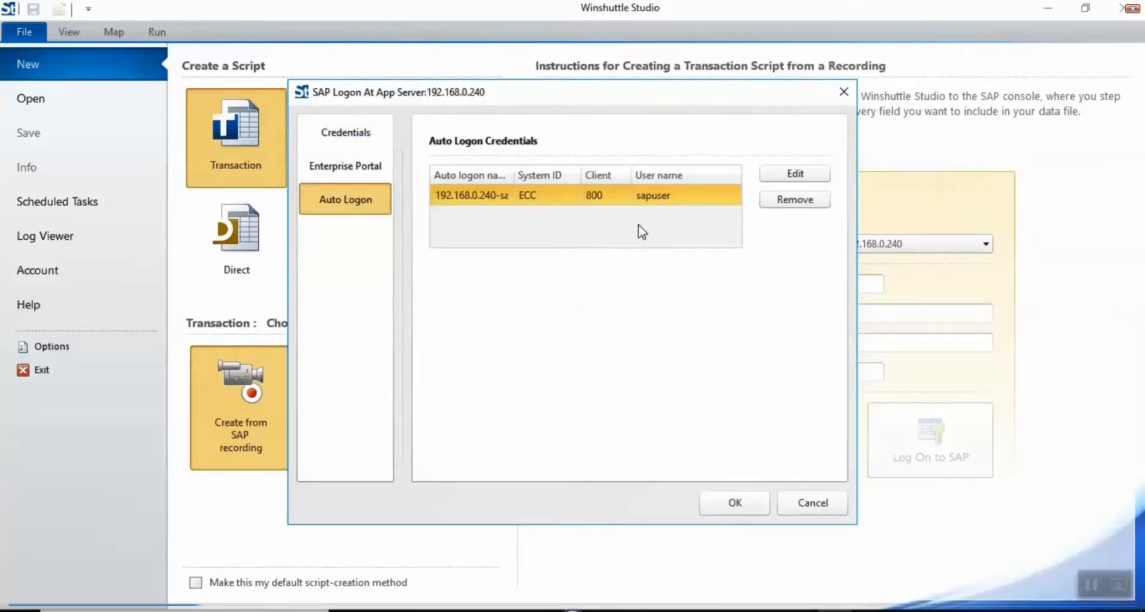
left_click(735, 506)
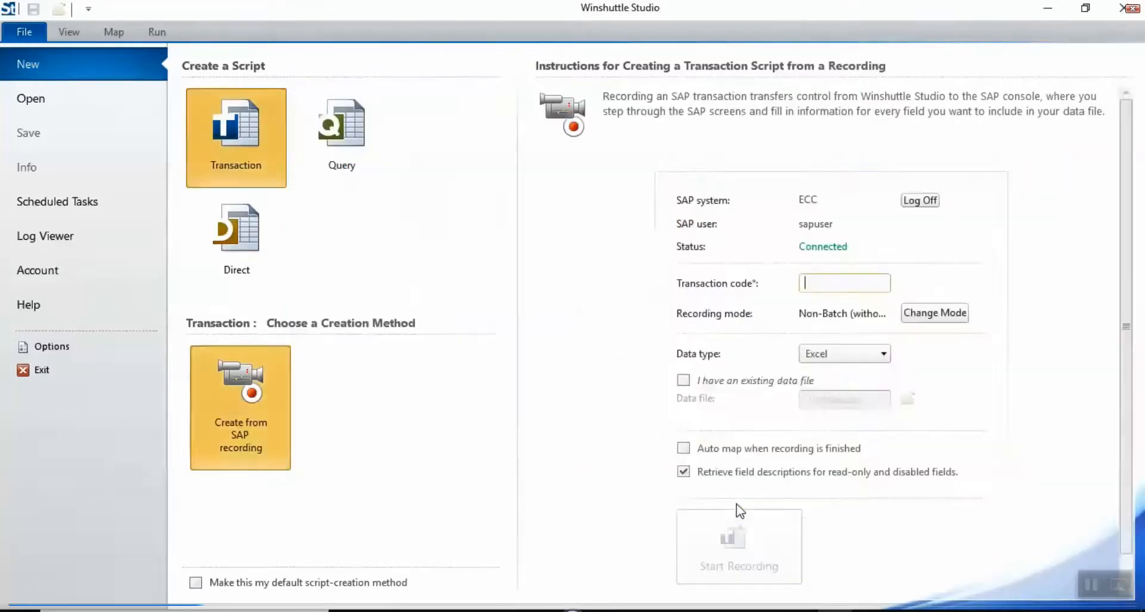
type("fb")
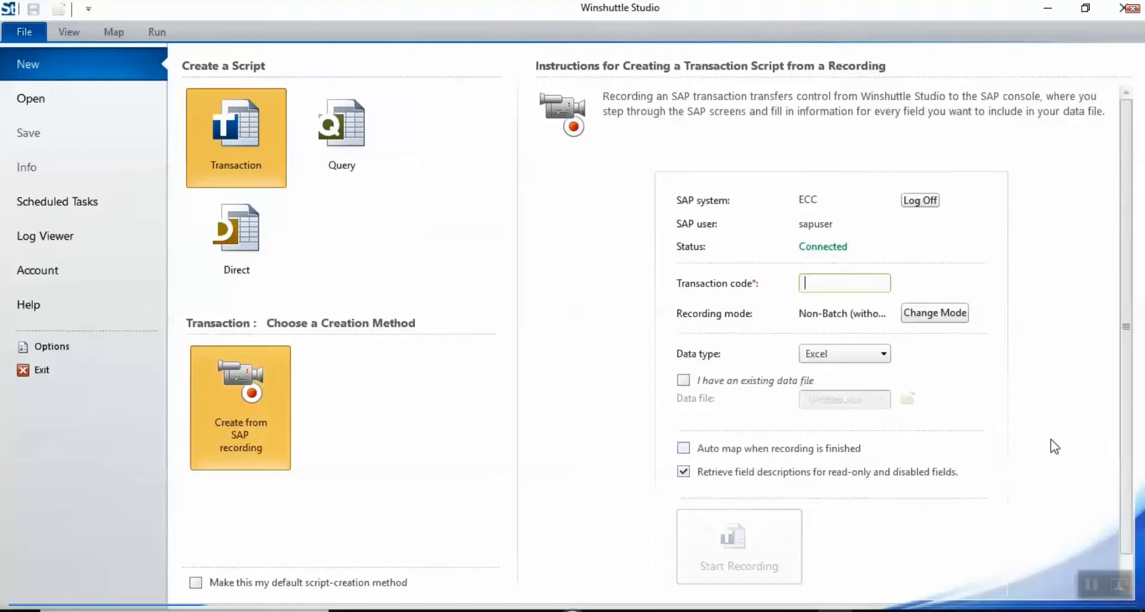
type("60")
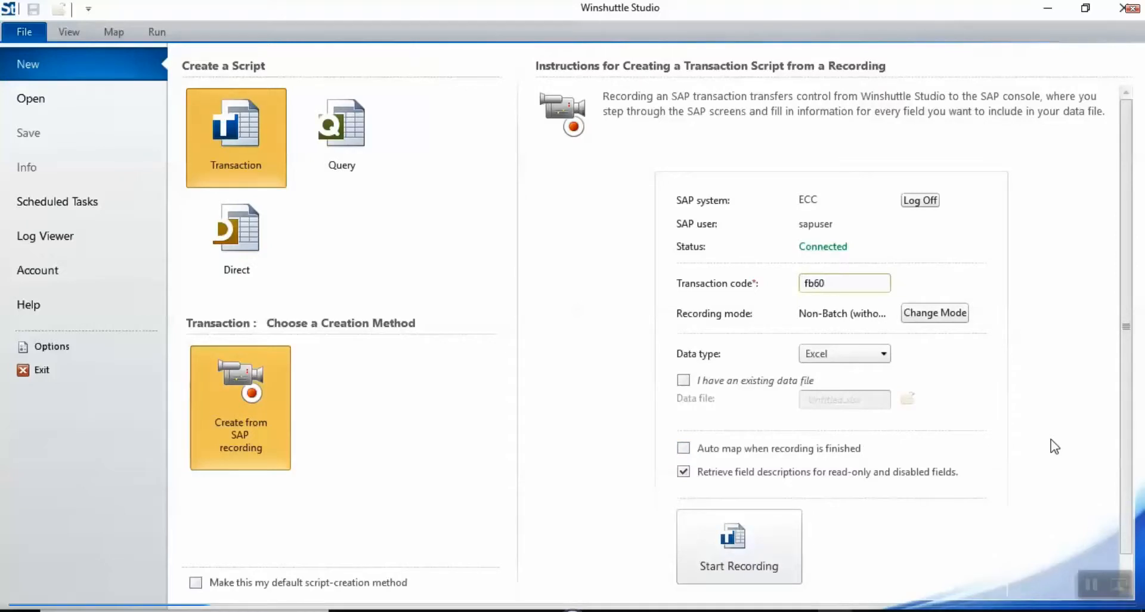
left_click(716, 524)
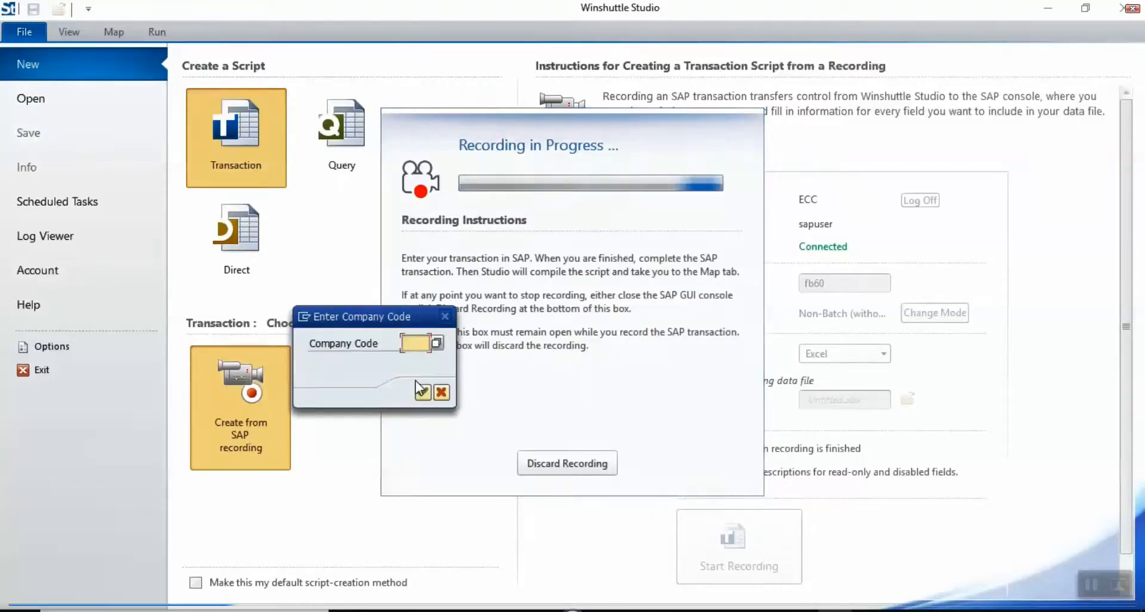
Step: Confirm company code 1000 in the Enter Company Code popup
type("1")
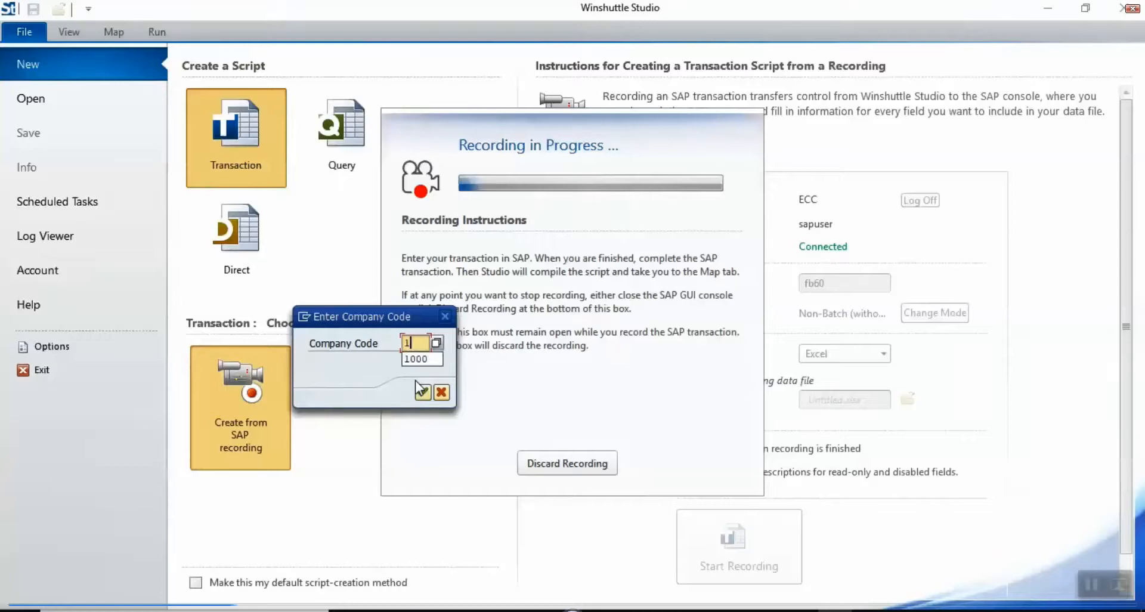
type("000")
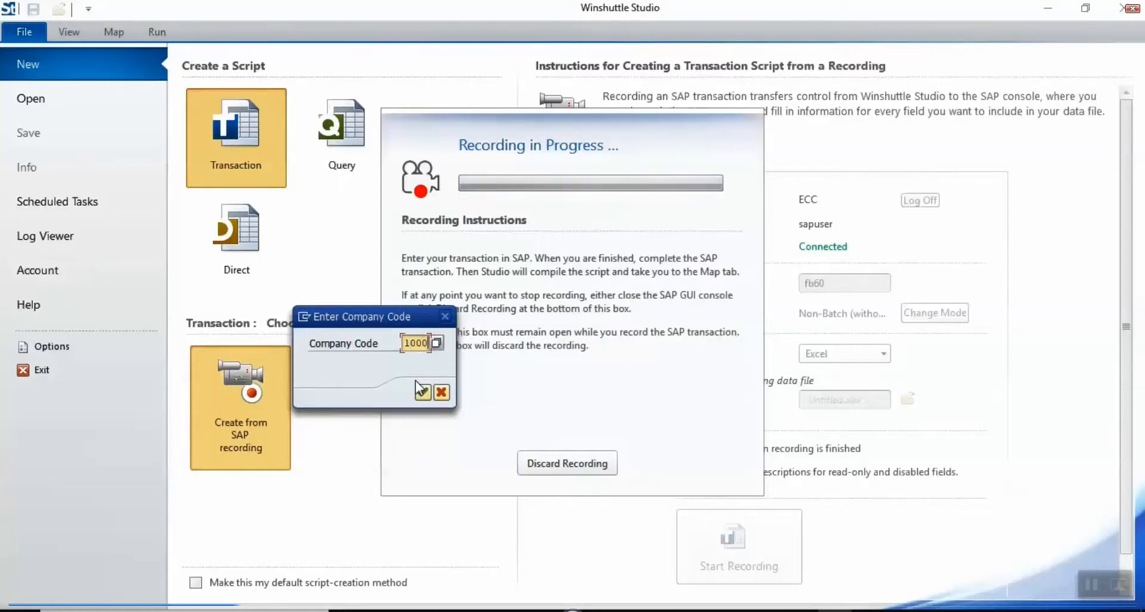
left_click(423, 392)
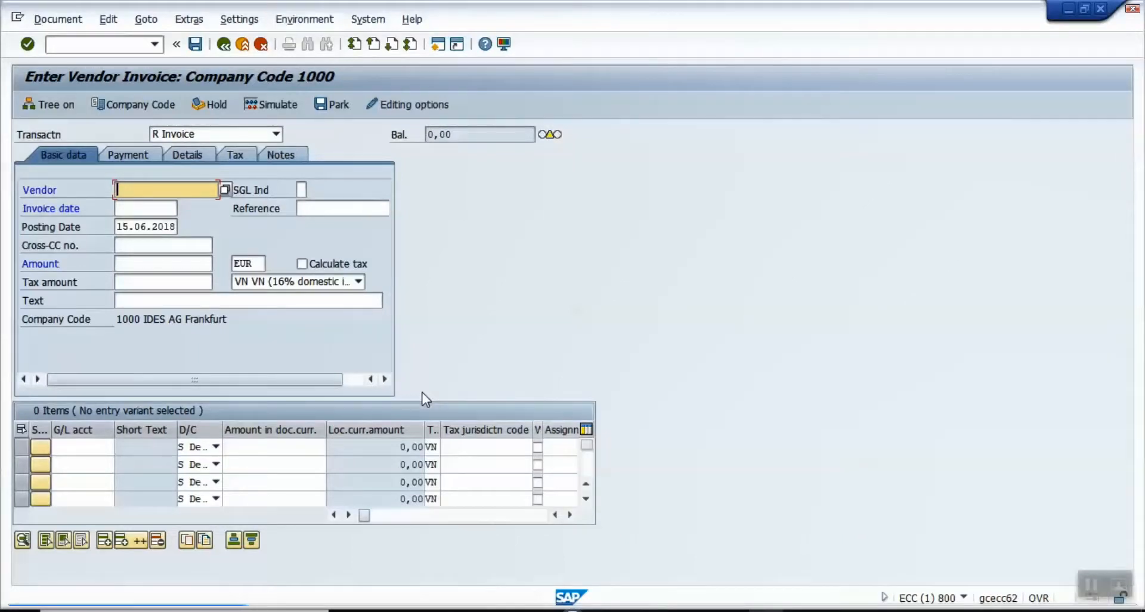
Step: Enter the vendor from history, invoice date 15.06.2018 and amount 5000, then validate the header
key("BackSpace")
key("Down")
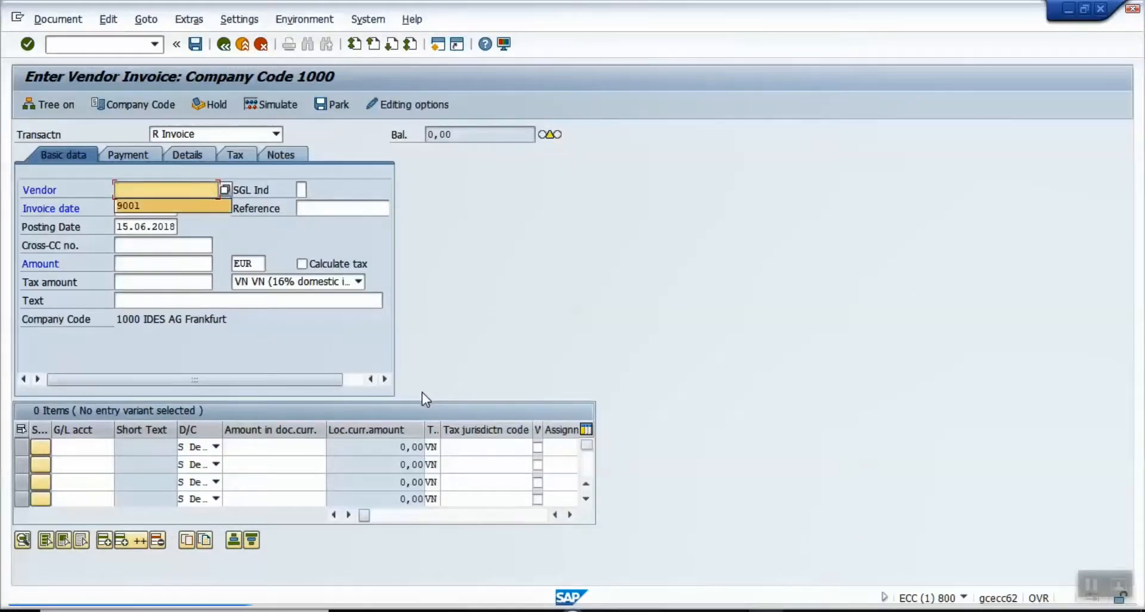
key("Tab")
key("Tab")
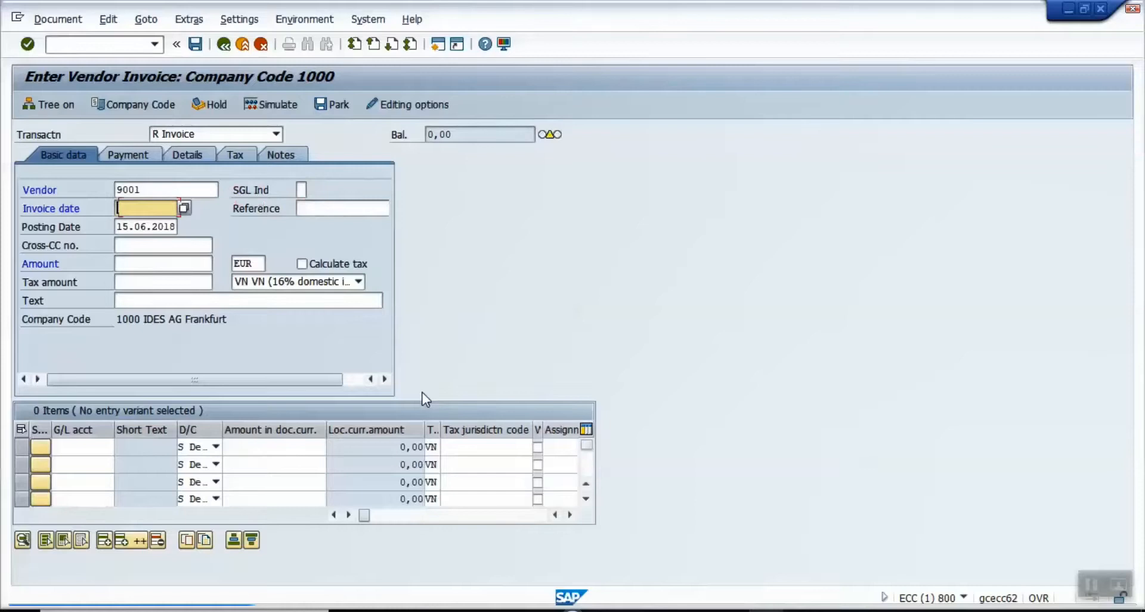
key("BackSpace")
key("Down")
key("Tab")
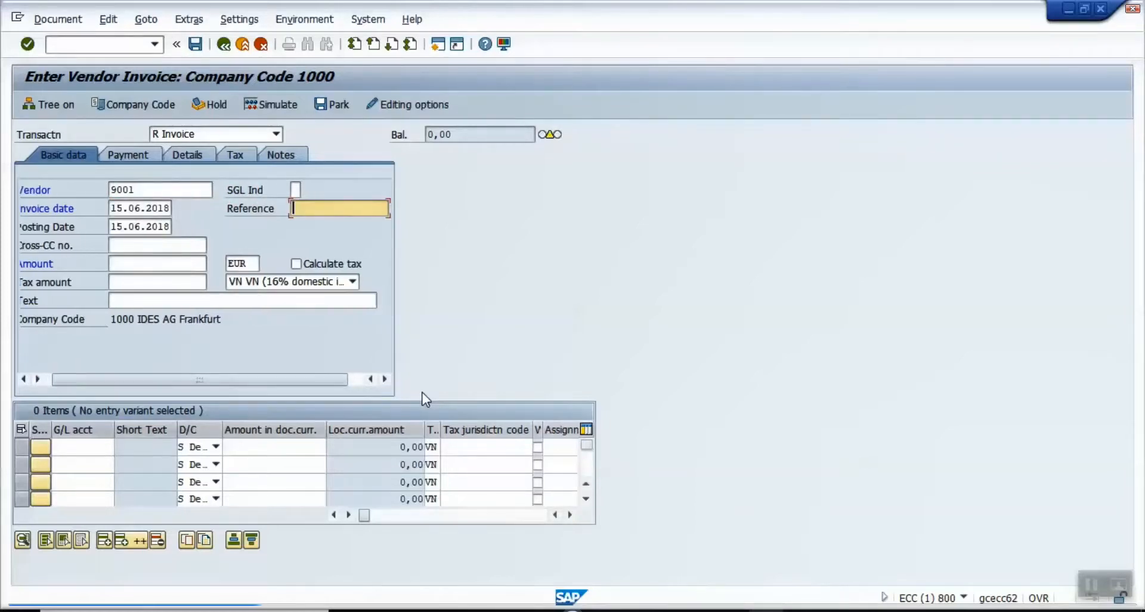
key("Tab")
key("Tab")
key("Tab")
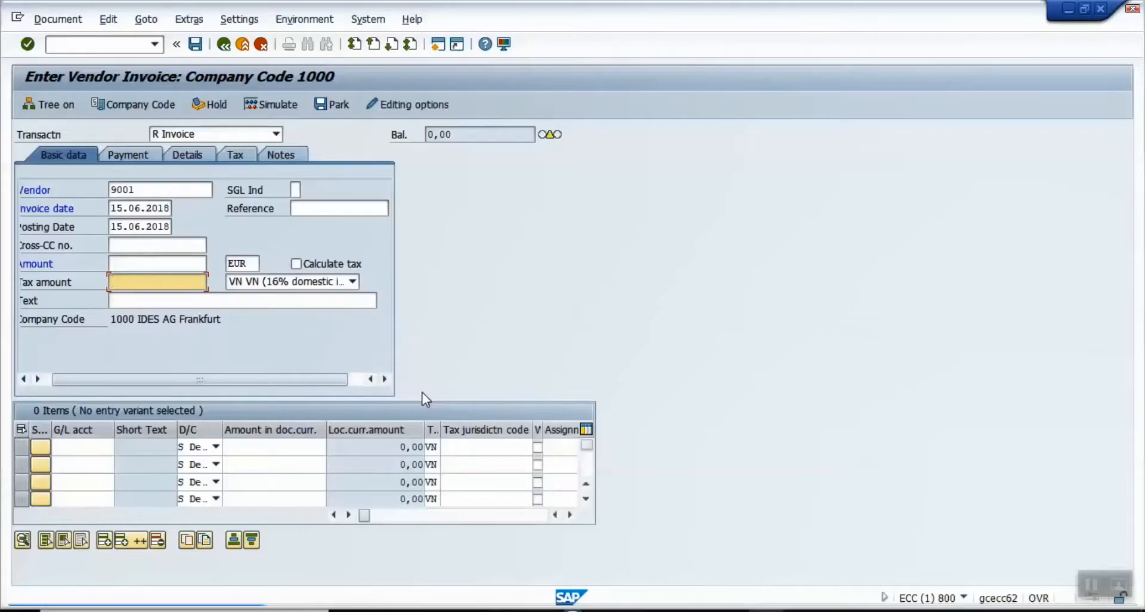
key("shift+Tab")
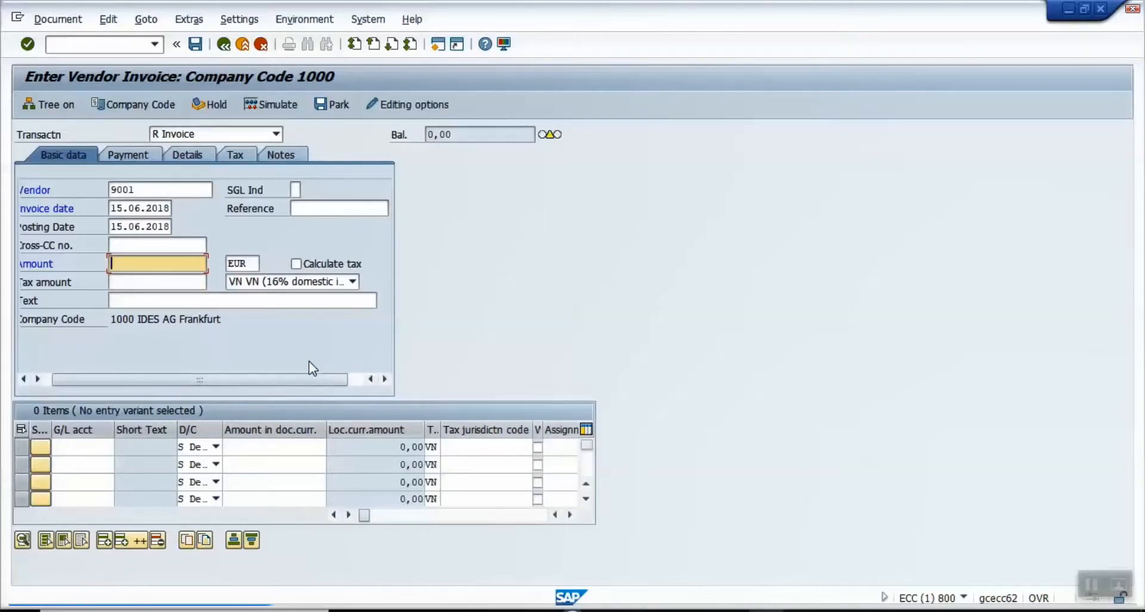
type("500")
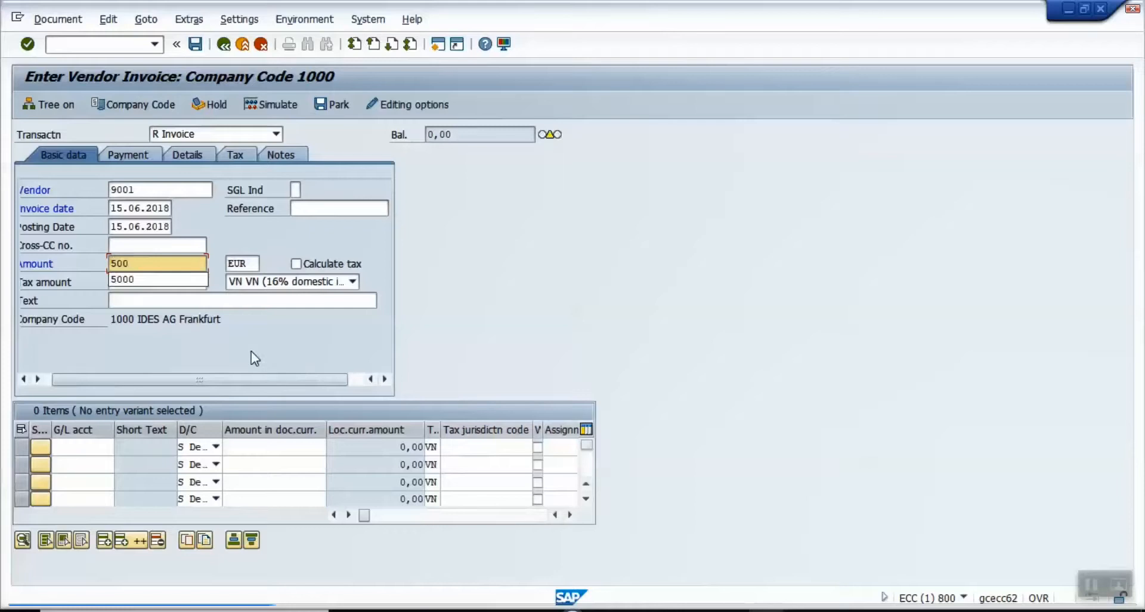
type("000,00")
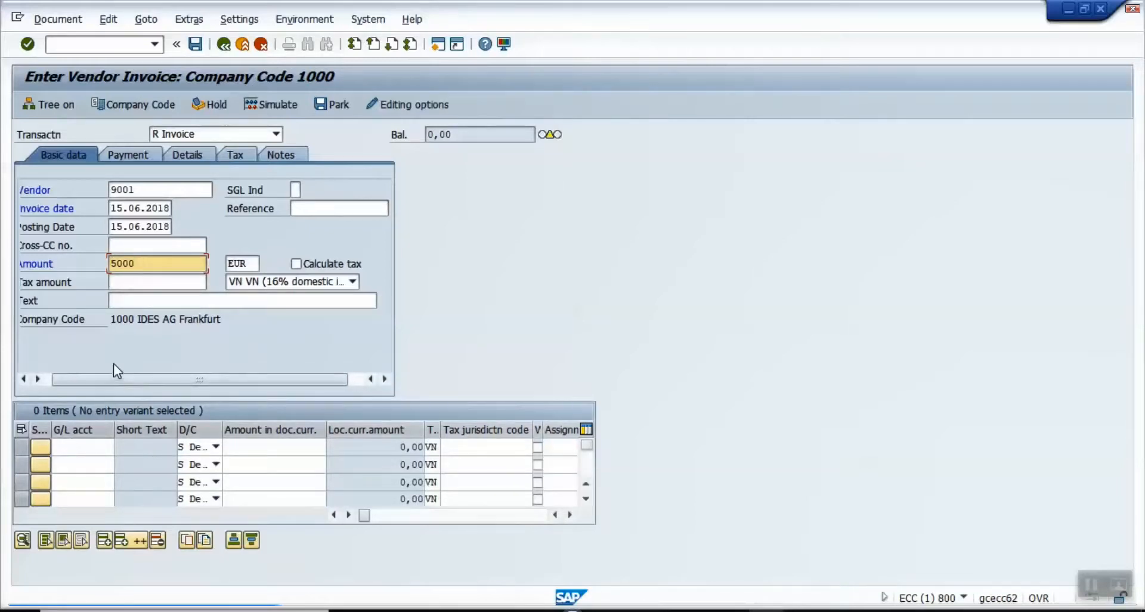
key("Return")
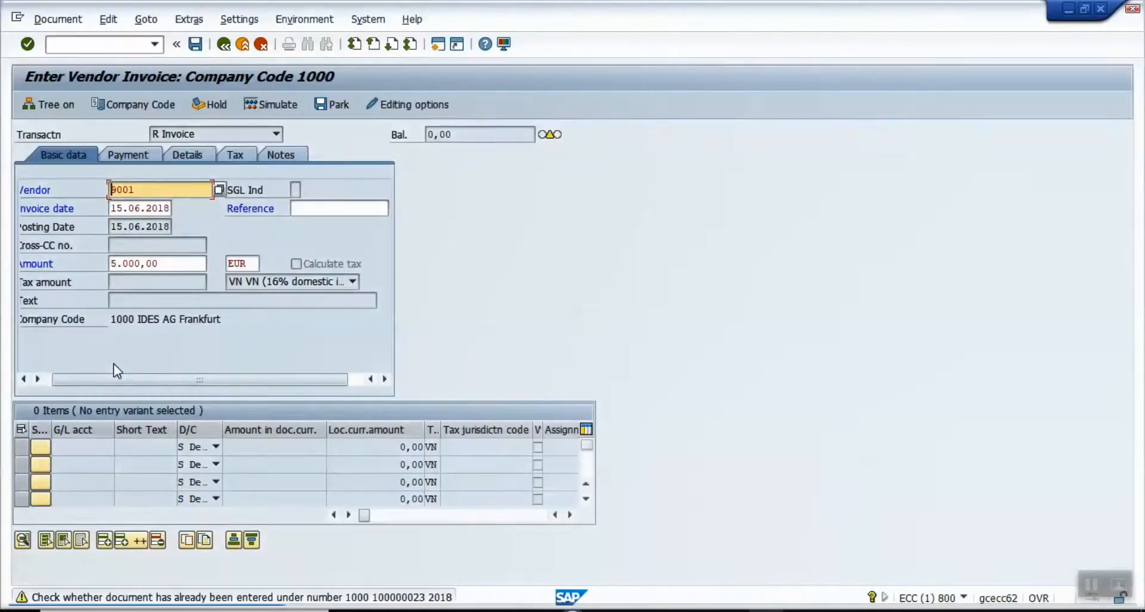
key("Return")
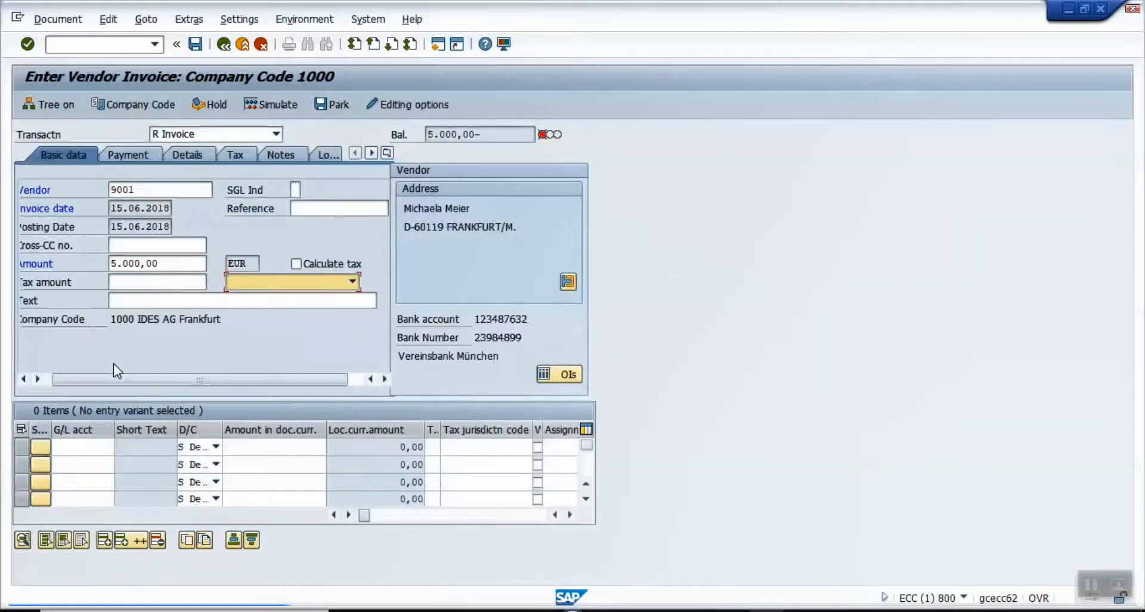
Step: Add a line item on G/L account 112600 for 2000 and validate it
left_click(74, 447)
left_click(74, 447)
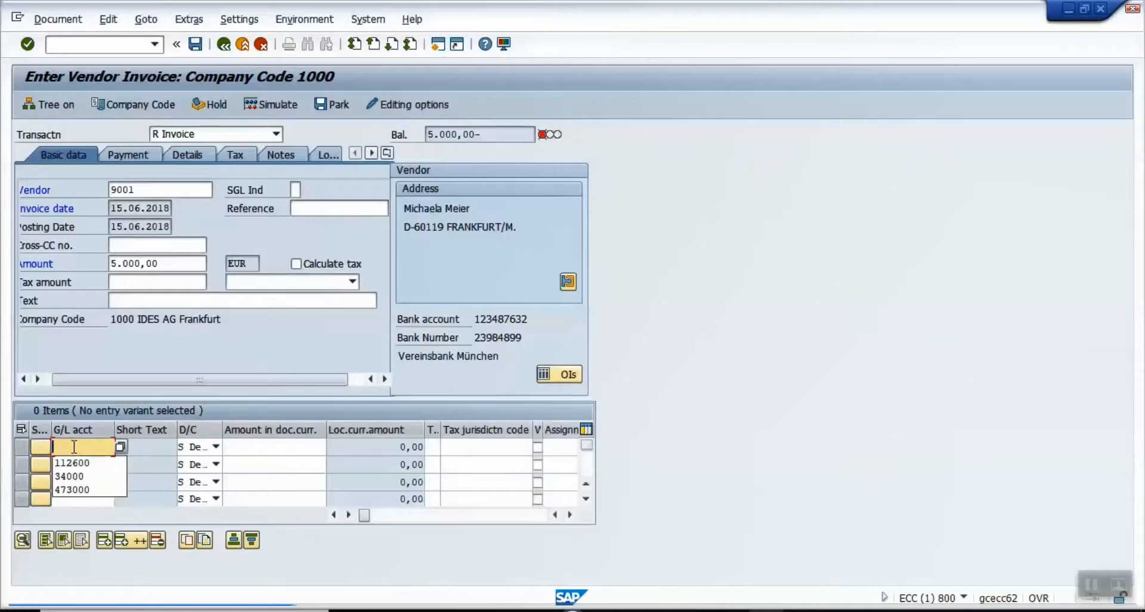
key("Down")
key("Return")
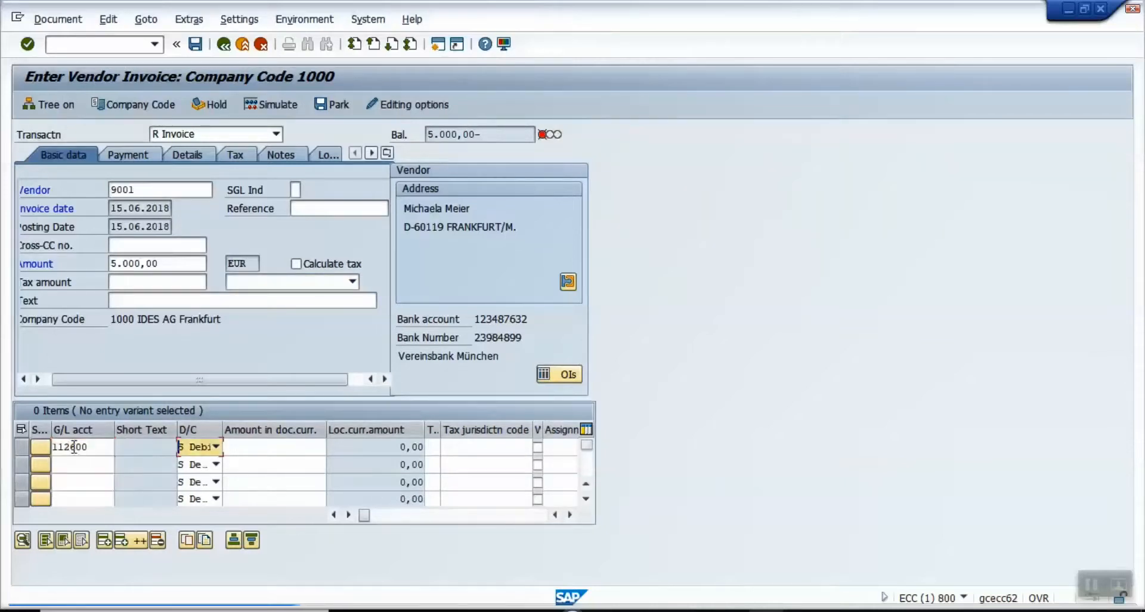
key("Tab")
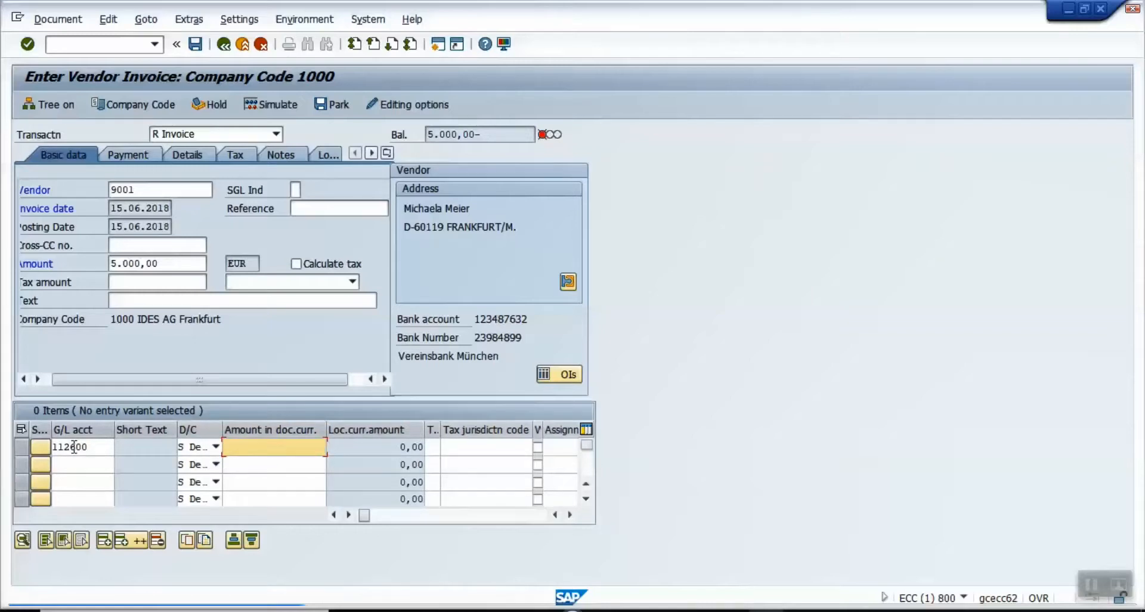
type("2000")
key("Return")
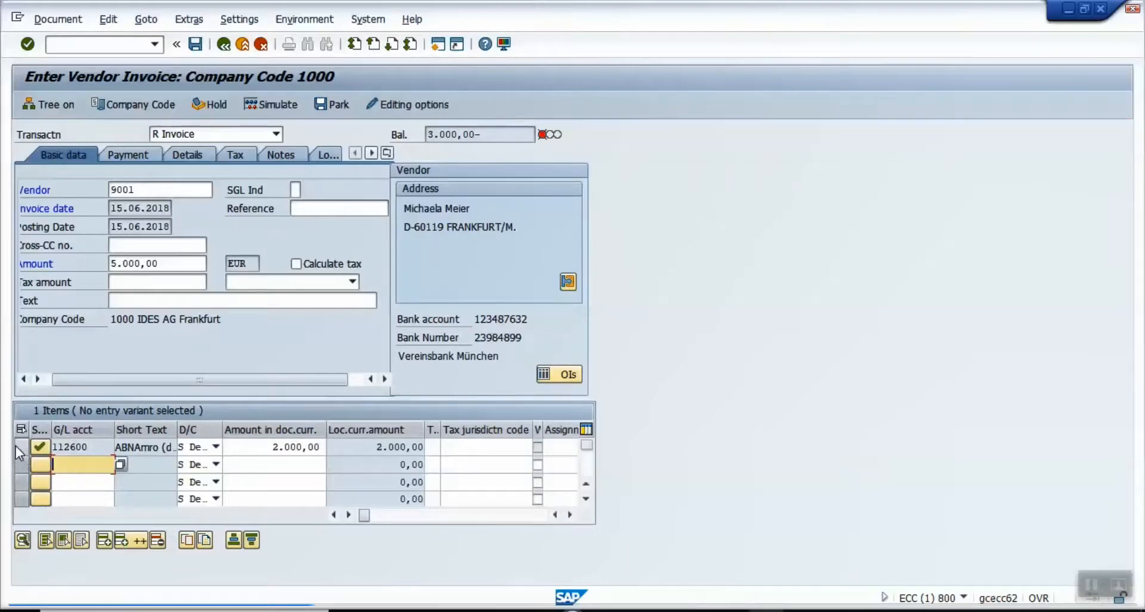
Step: Insert a second 112600 line for 3000 to balance the invoice, then post it
left_click(19, 445)
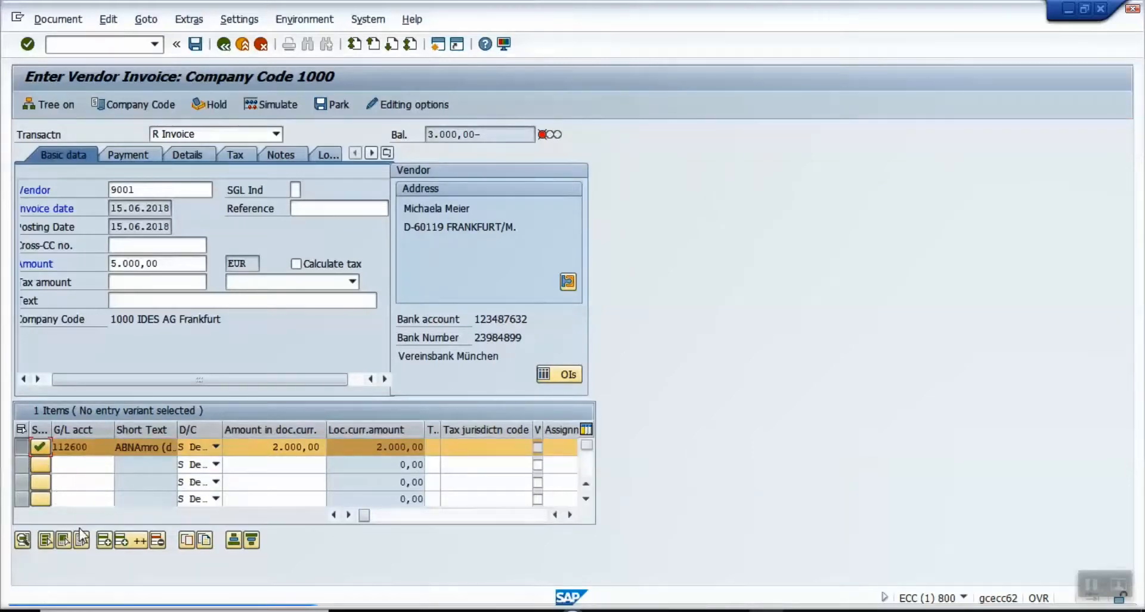
left_click(104, 540)
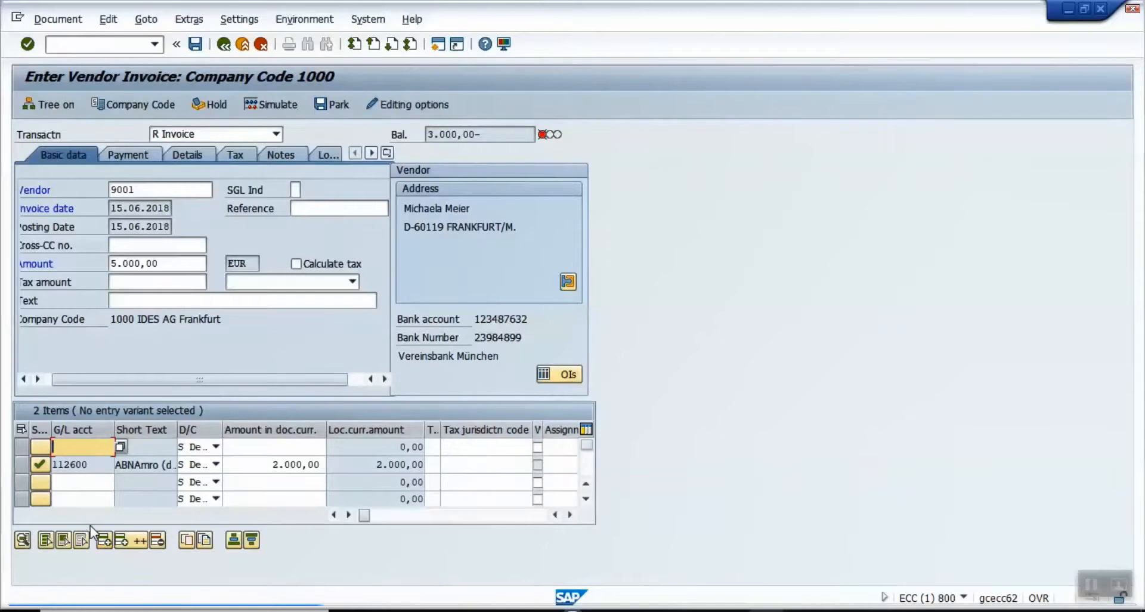
key("Down")
key("Down")
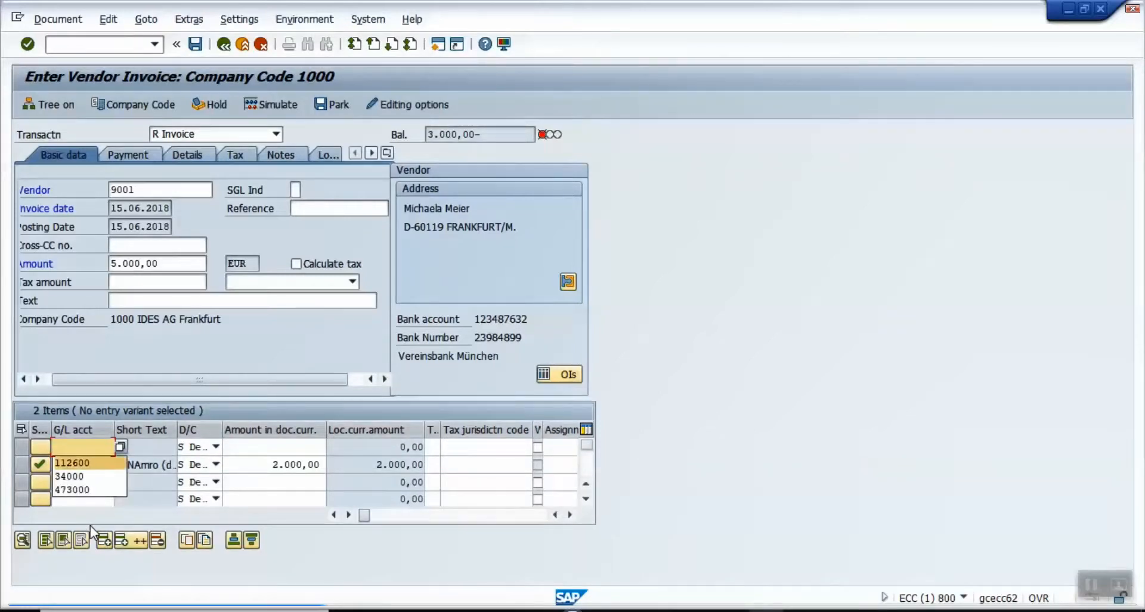
key("Return")
key("Tab")
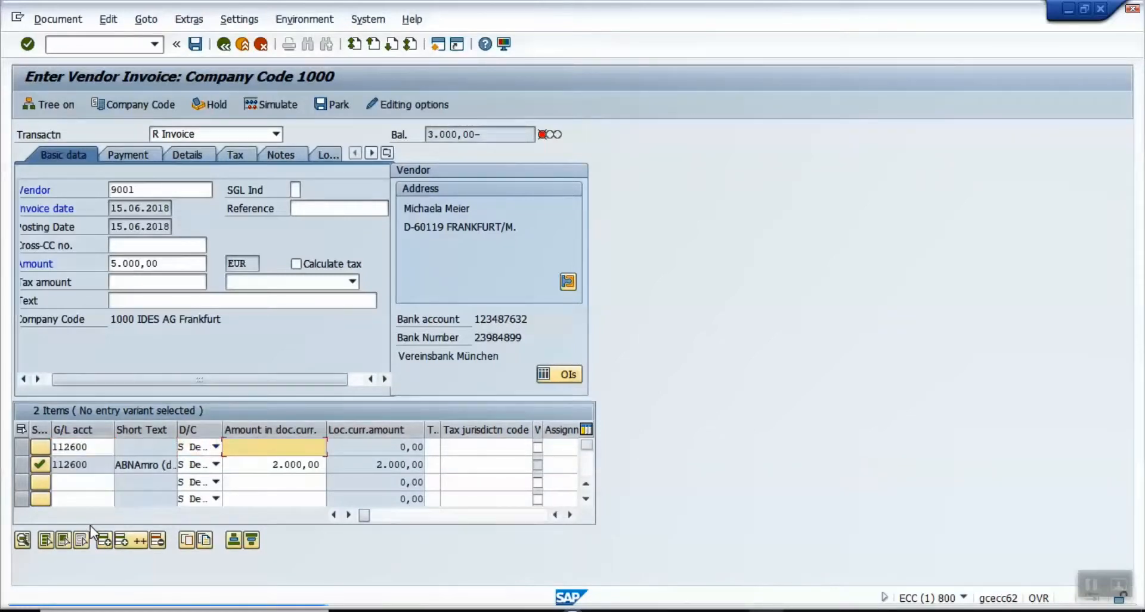
type("3000")
key("Return")
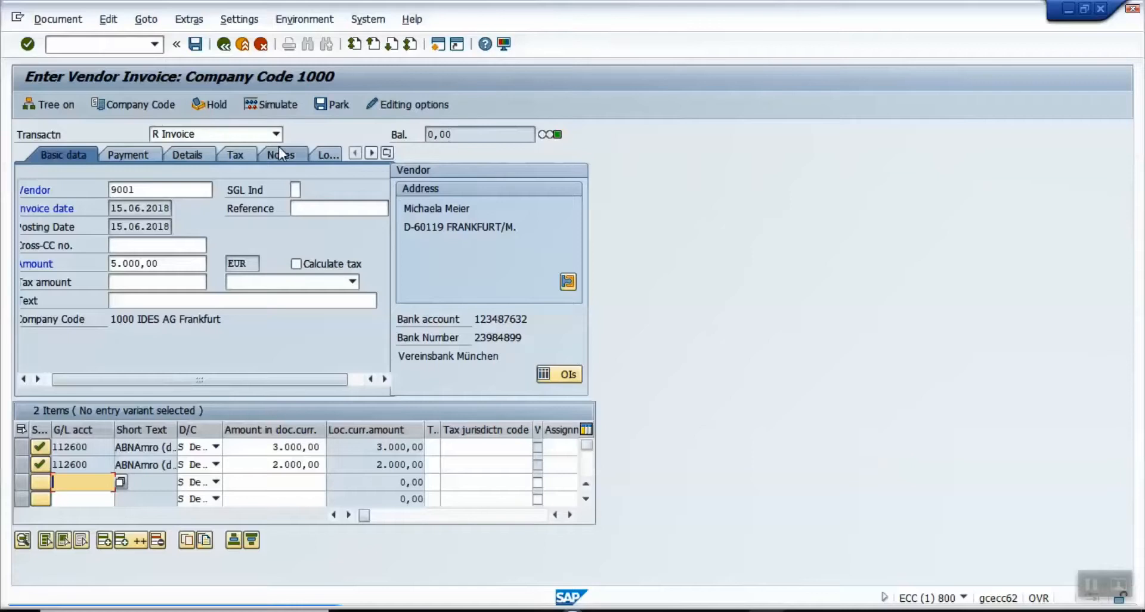
left_click(196, 45)
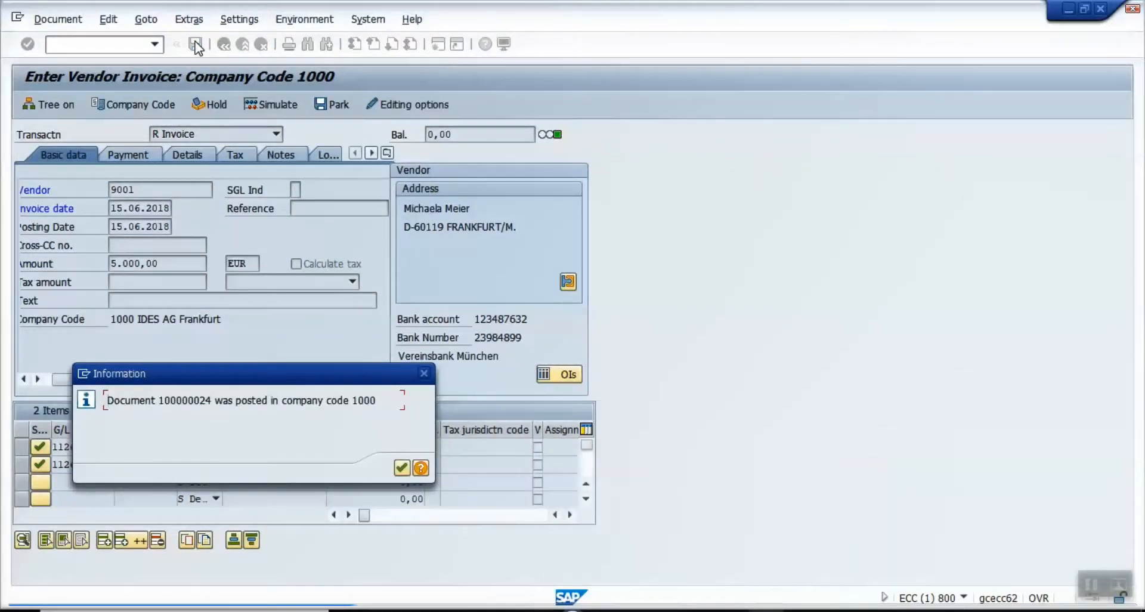
Step: Acknowledge the document 100000024 posting message to end the recording
left_click(401, 469)
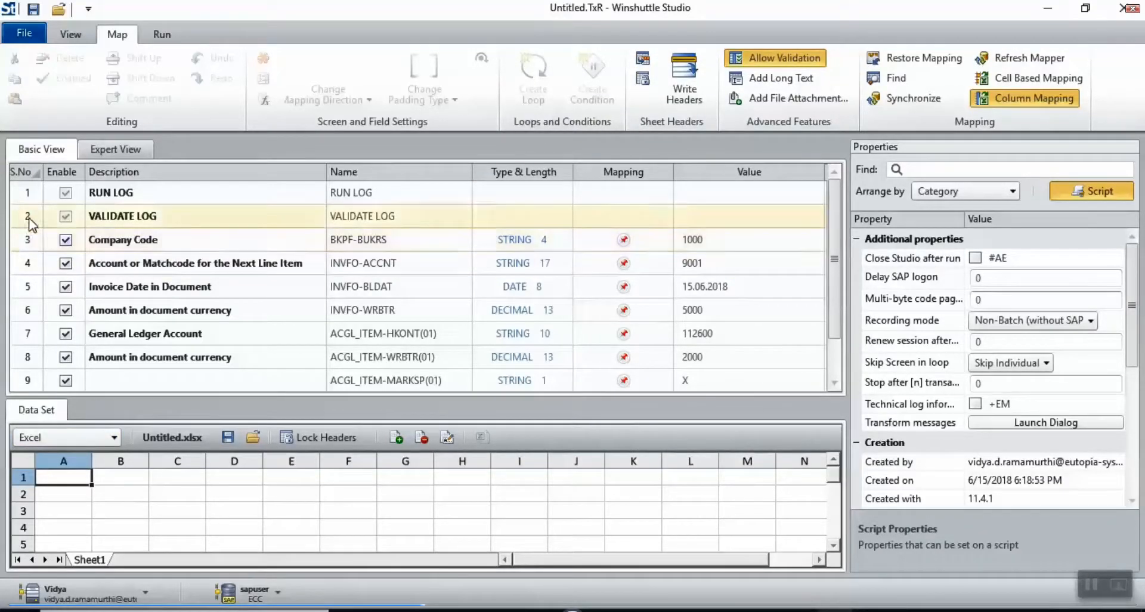
Step: Map fields 3–8, company code through amount, to Upload to SAP from columns A–F
left_click(28, 194)
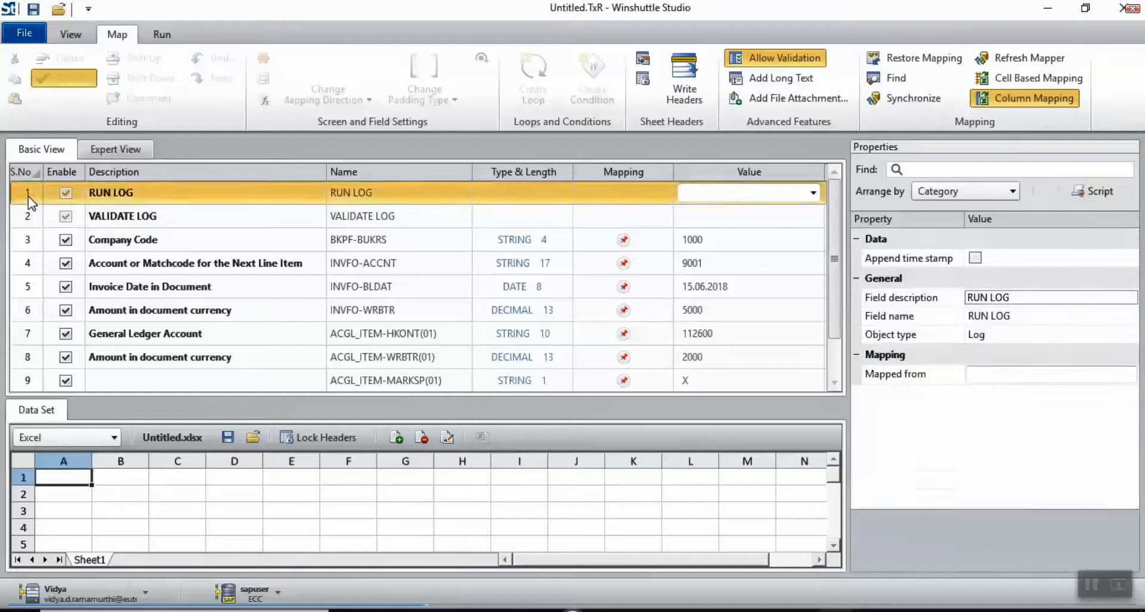
left_click(30, 245)
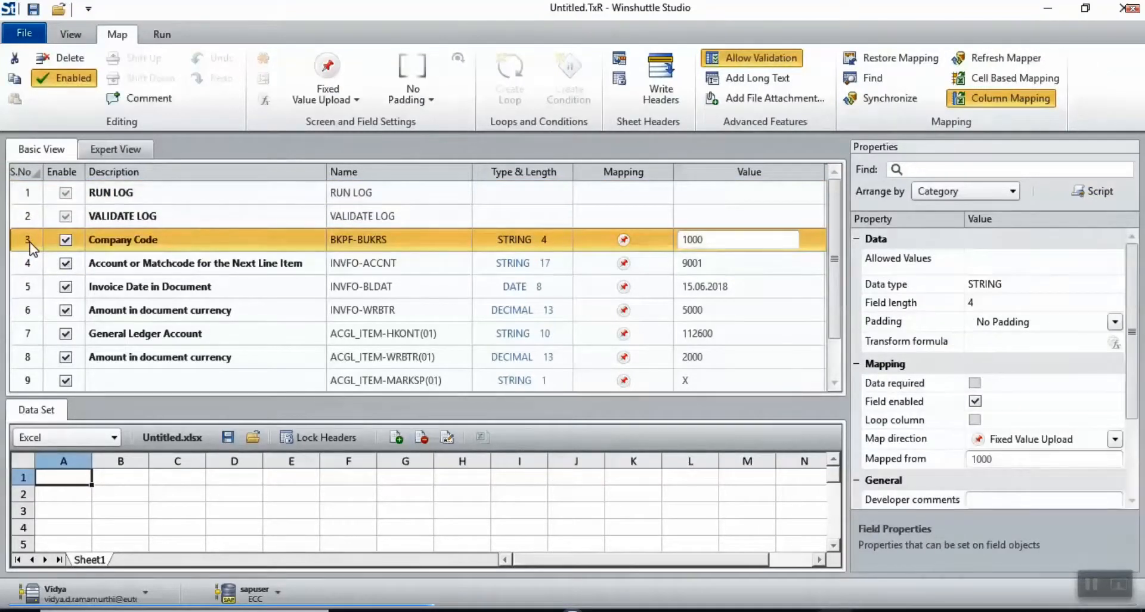
left_click(28, 358, "shift")
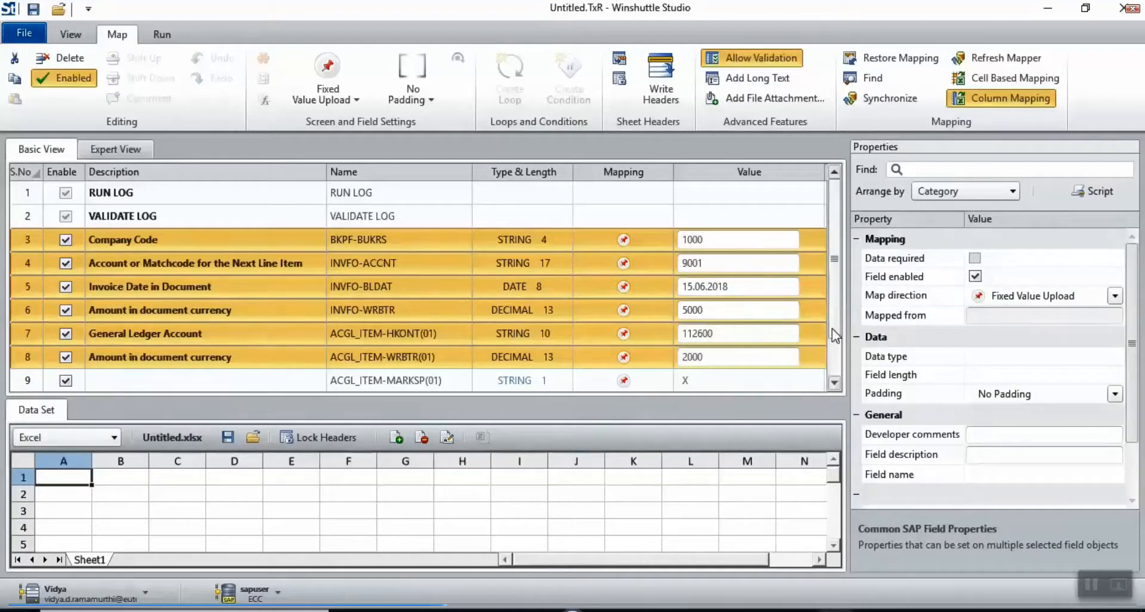
scroll(835, 336, "down", 1)
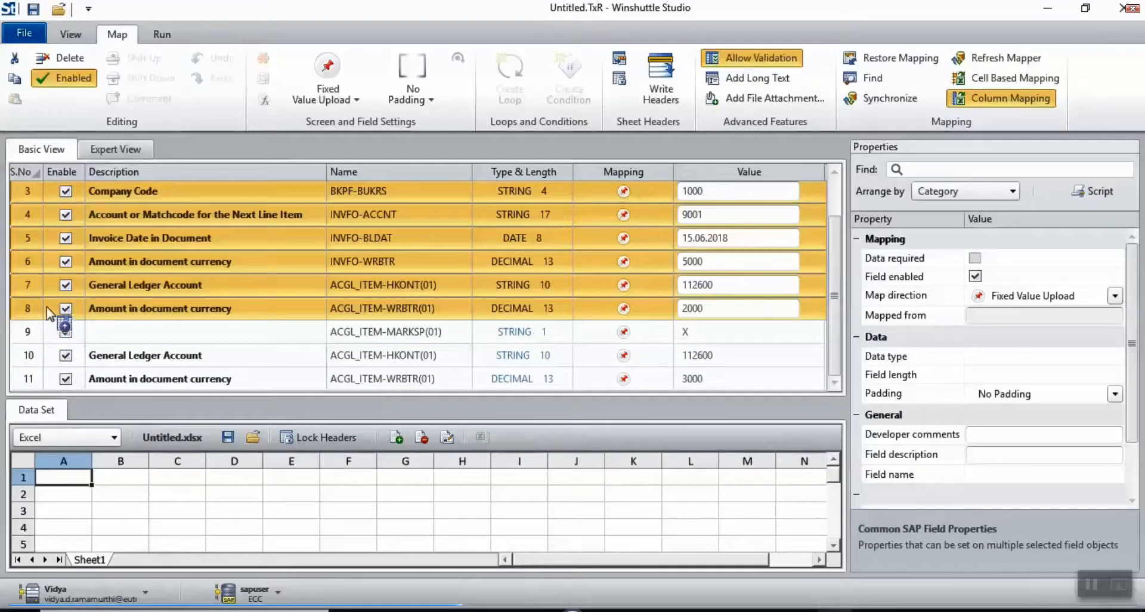
double_click(43, 304)
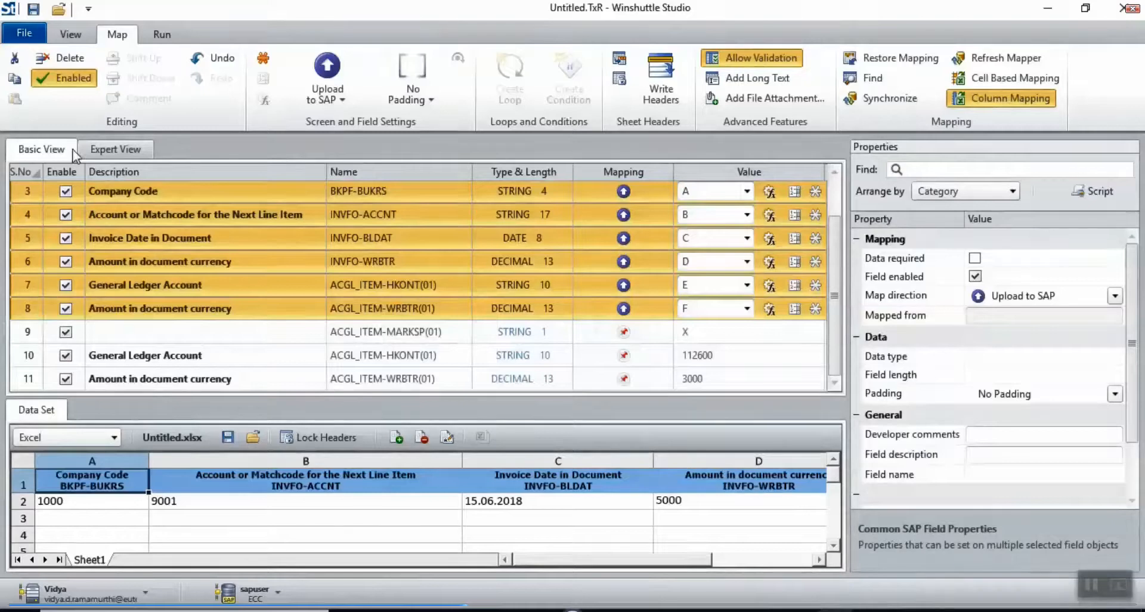
Step: In Expert View, copy and paste the SAPMF05A - 1100 screen block to duplicate it
left_click(112, 152)
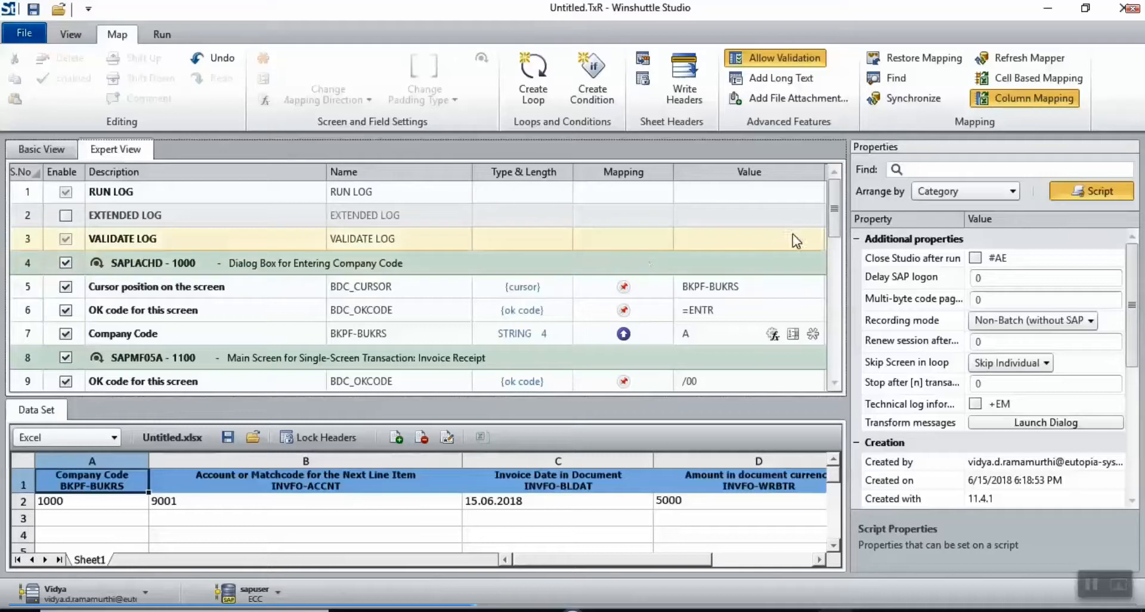
left_click_drag(835, 224, 829, 380)
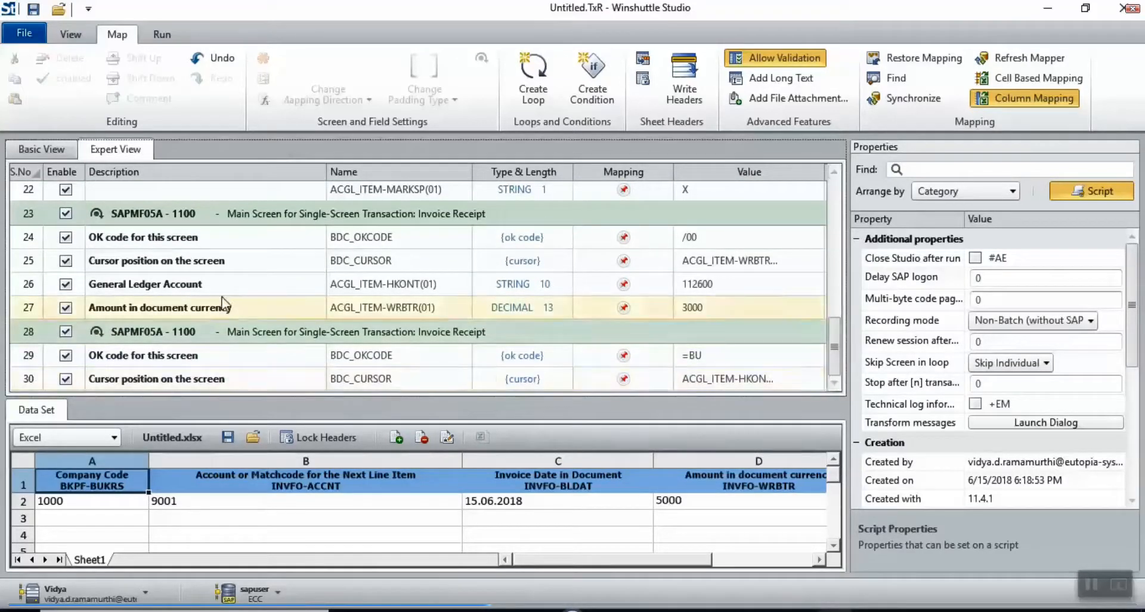
left_click(64, 213)
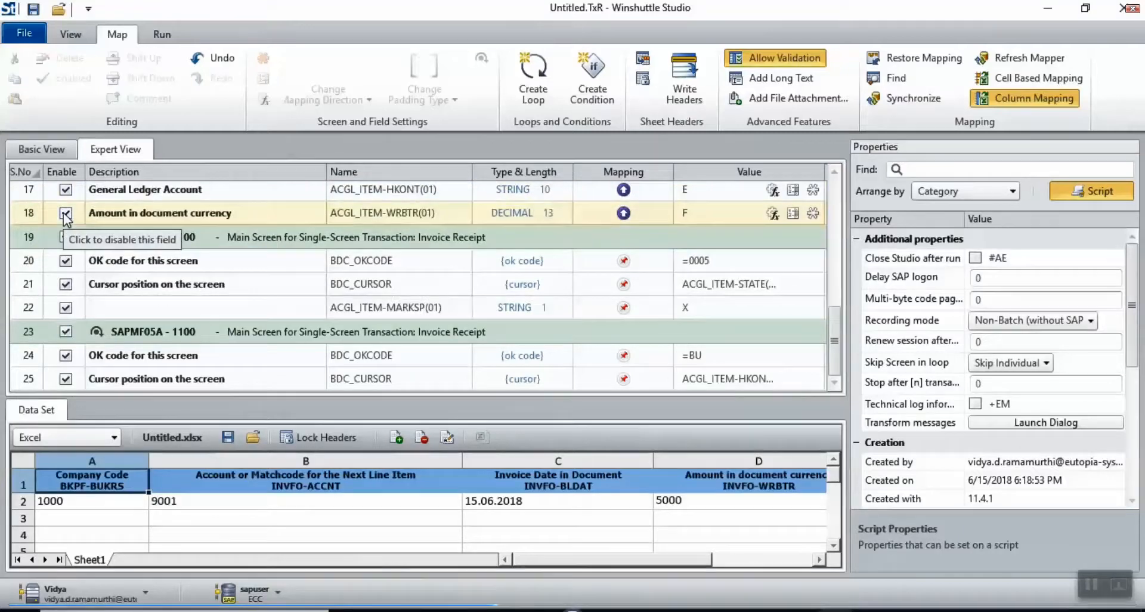
left_click(29, 238)
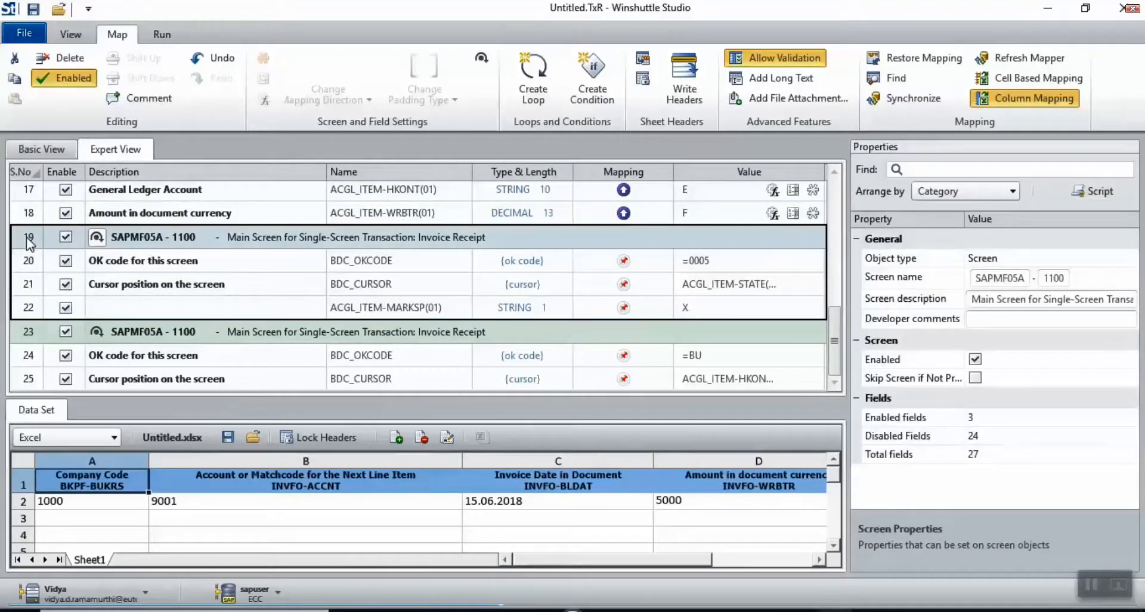
key("ctrl+c")
key("ctrl+v")
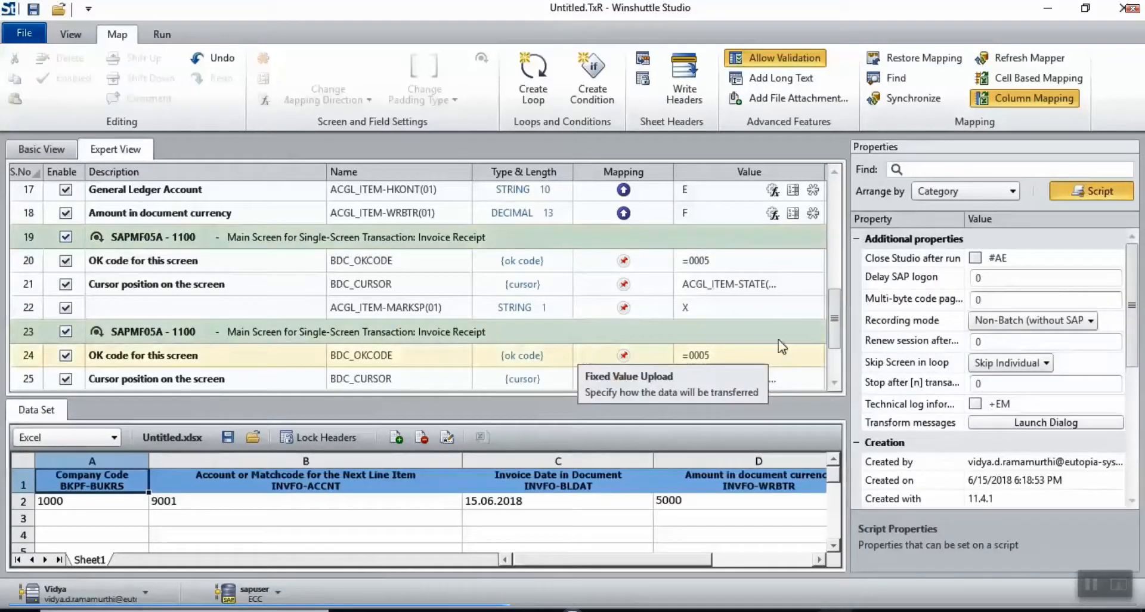
Step: Select script rows 21 through 26
scroll(834, 337, "up", 1)
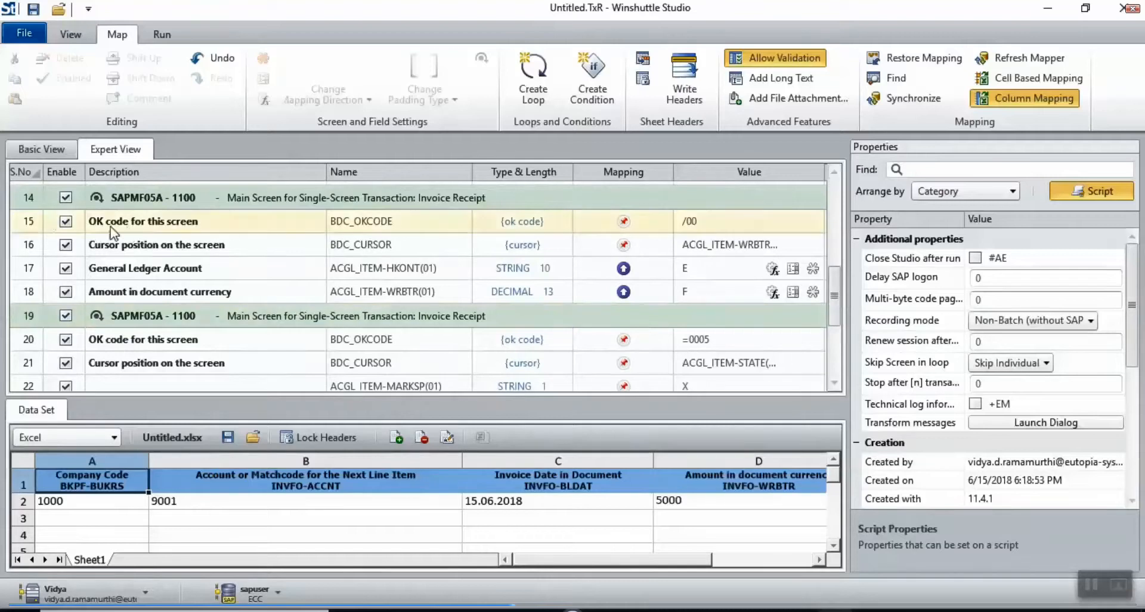
left_click(222, 218)
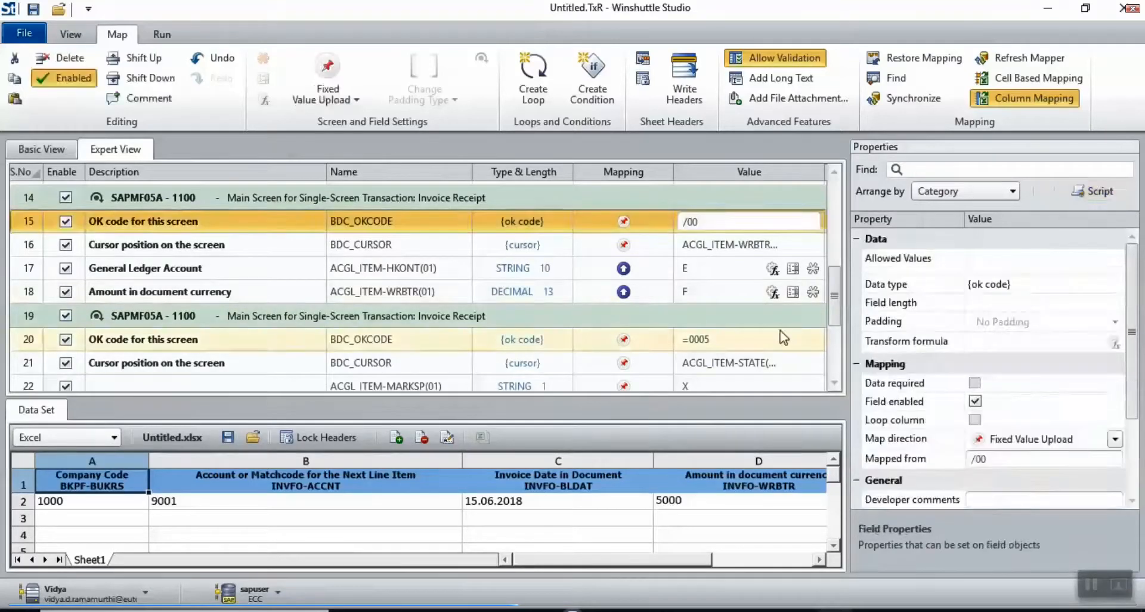
left_click_drag(838, 309, 838, 367)
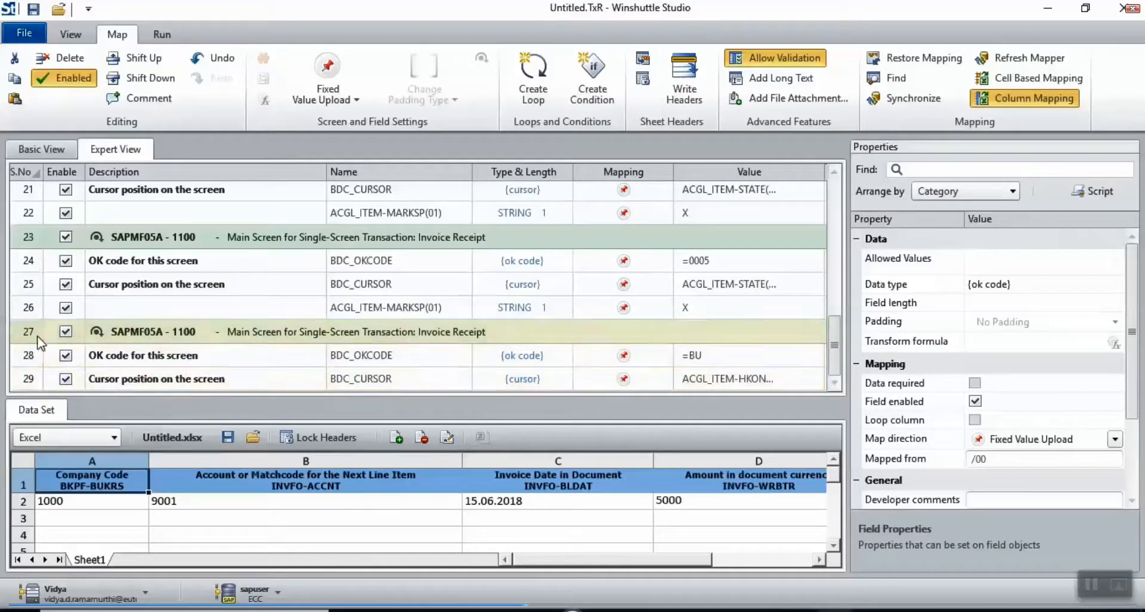
left_click_drag(30, 313, 419, 213)
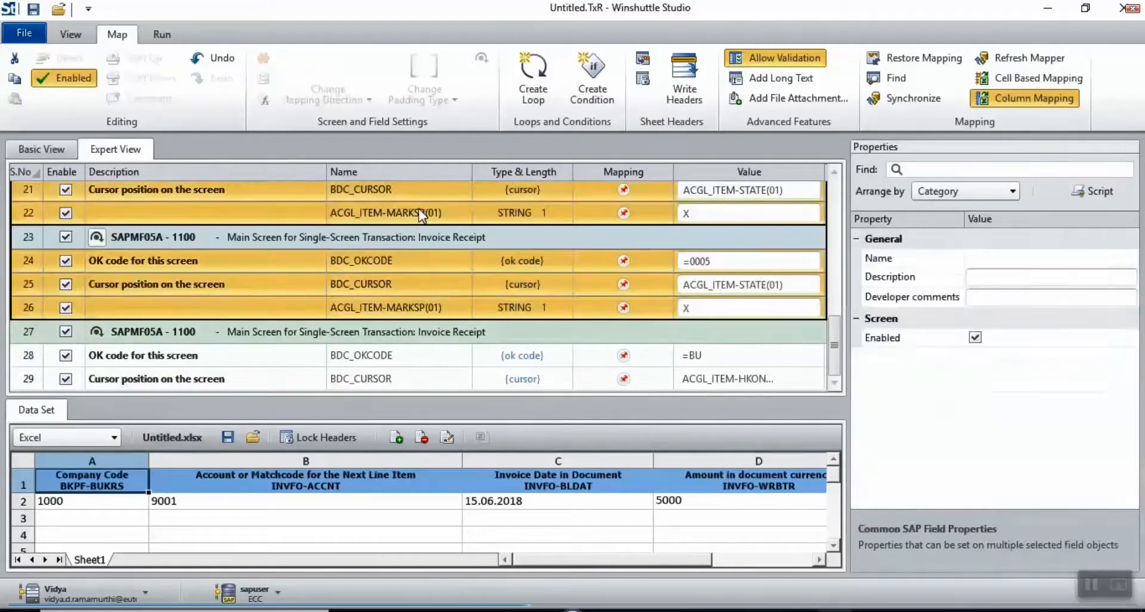
Step: Wrap script rows 15–26 in a Single Sheet Loop and go to the Run settings
left_click(532, 77)
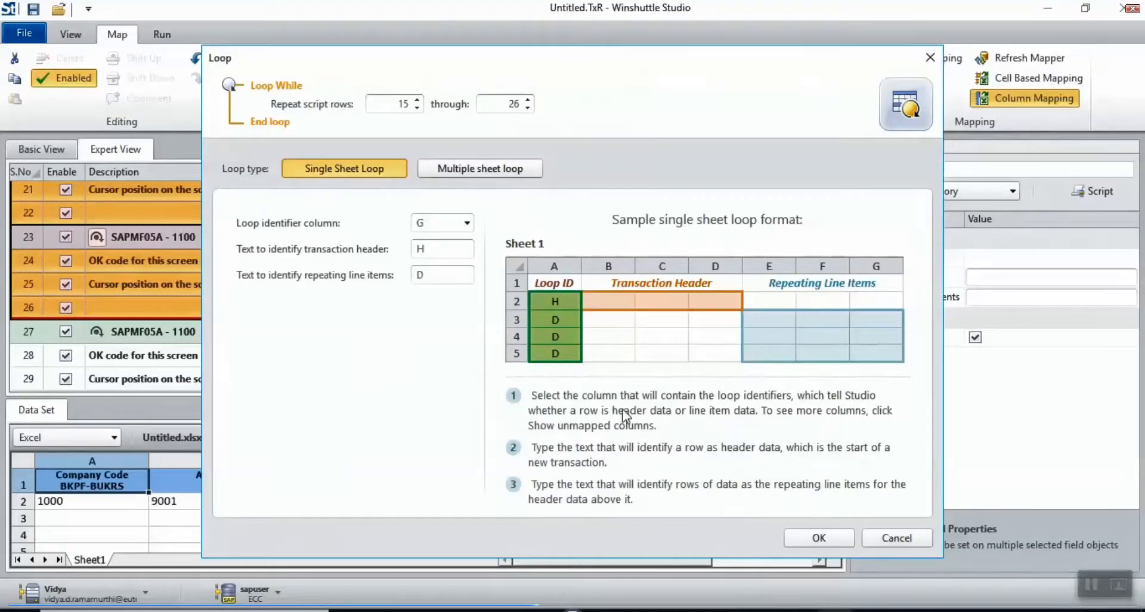
left_click(805, 535)
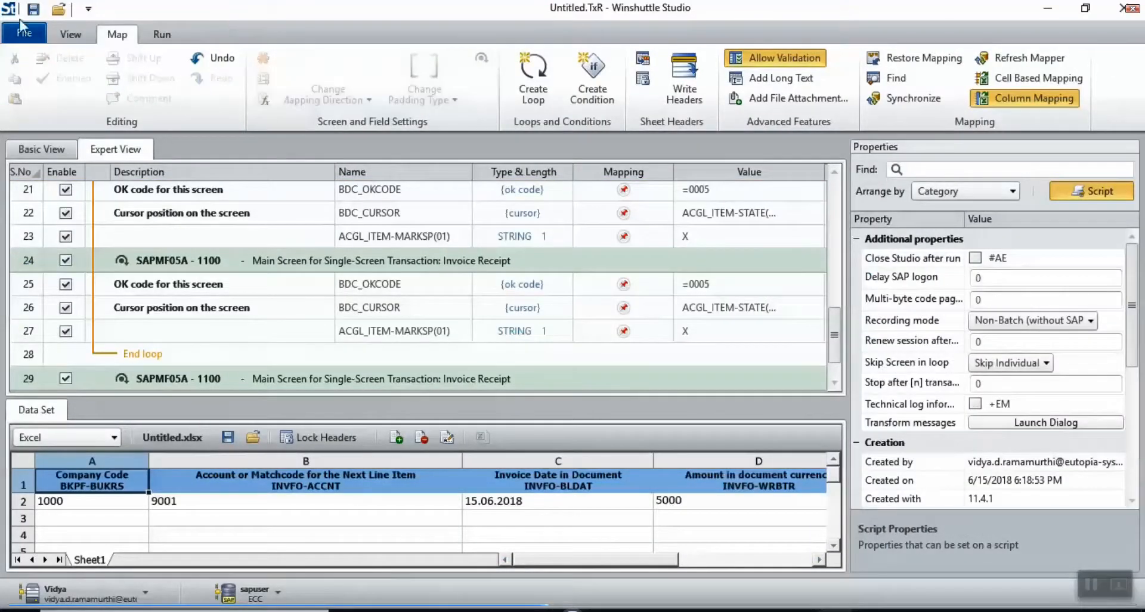
left_click(162, 35)
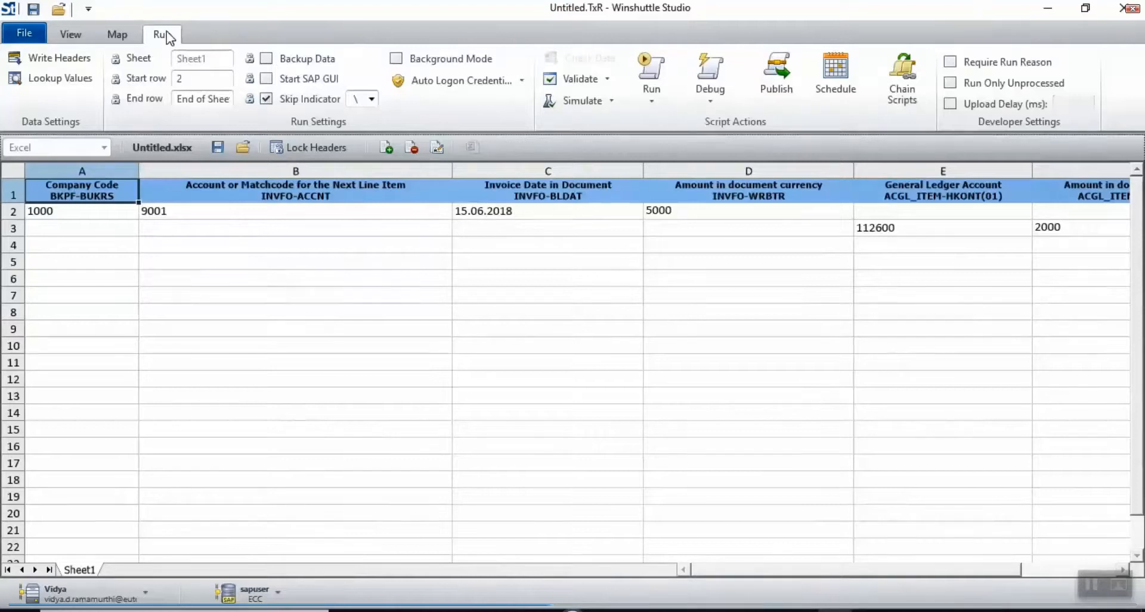
Step: Save both the script and data file as FB60_20180615_182047
left_click(33, 9)
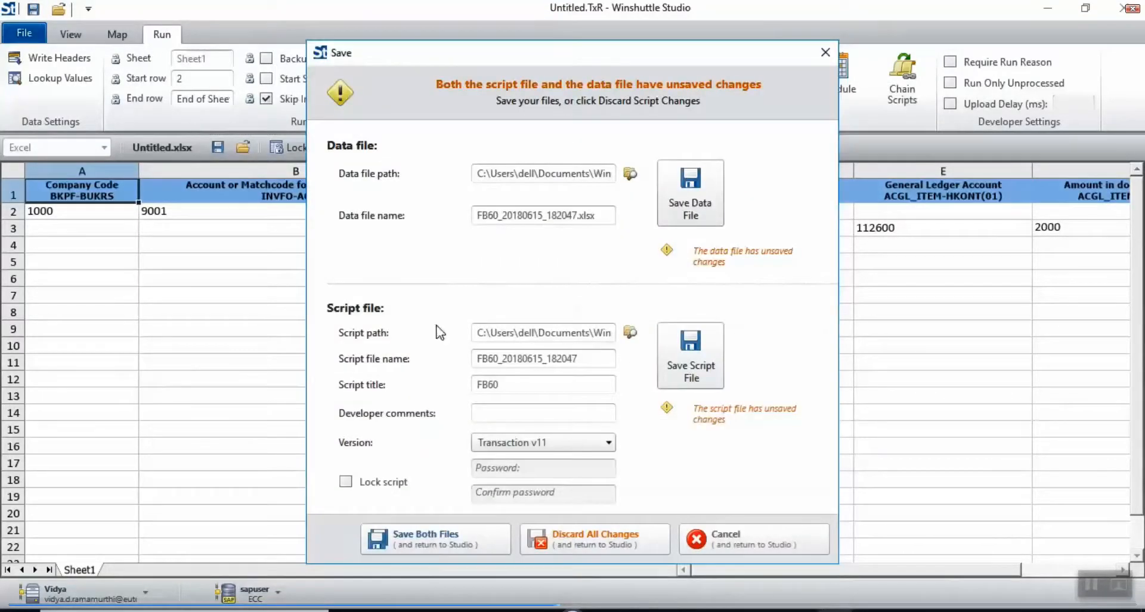
left_click(478, 534)
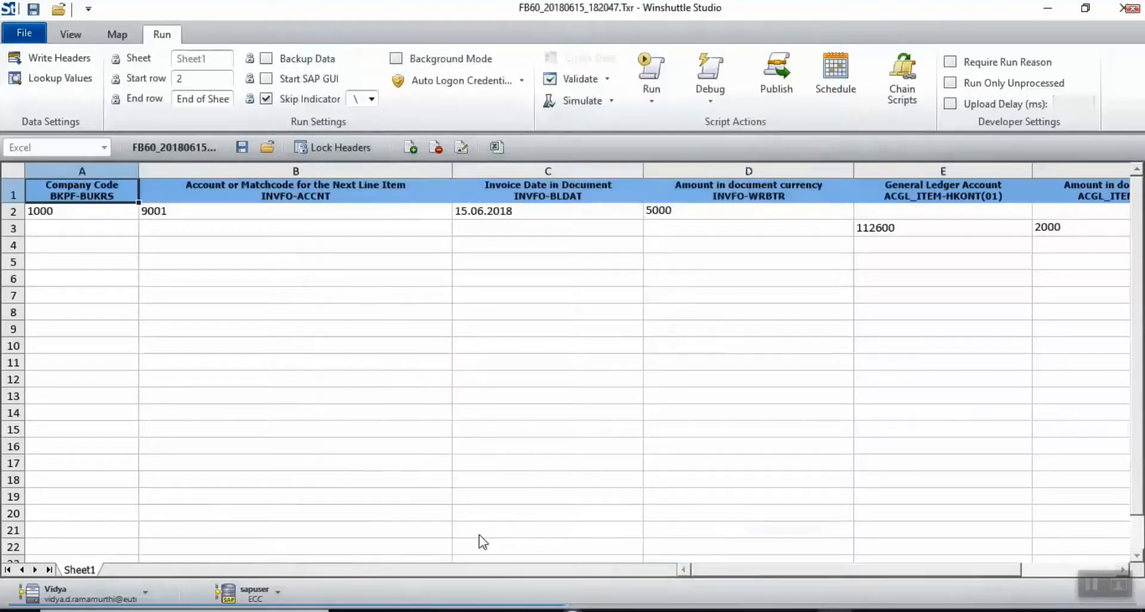
left_click(530, 235)
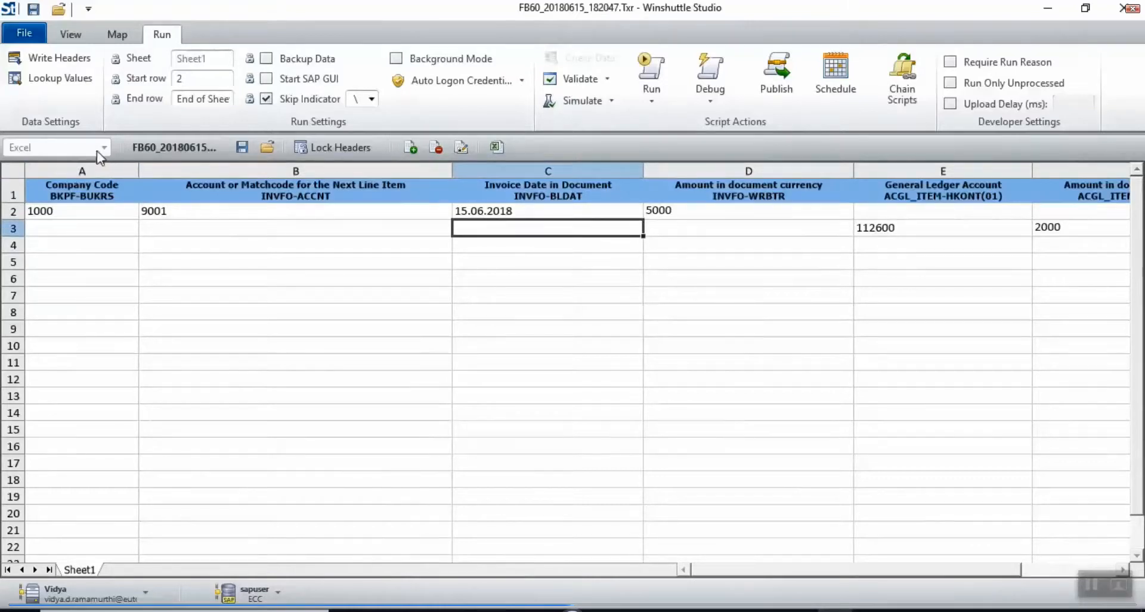
Step: Auto-fit all data grid columns to their contents
left_click(15, 171)
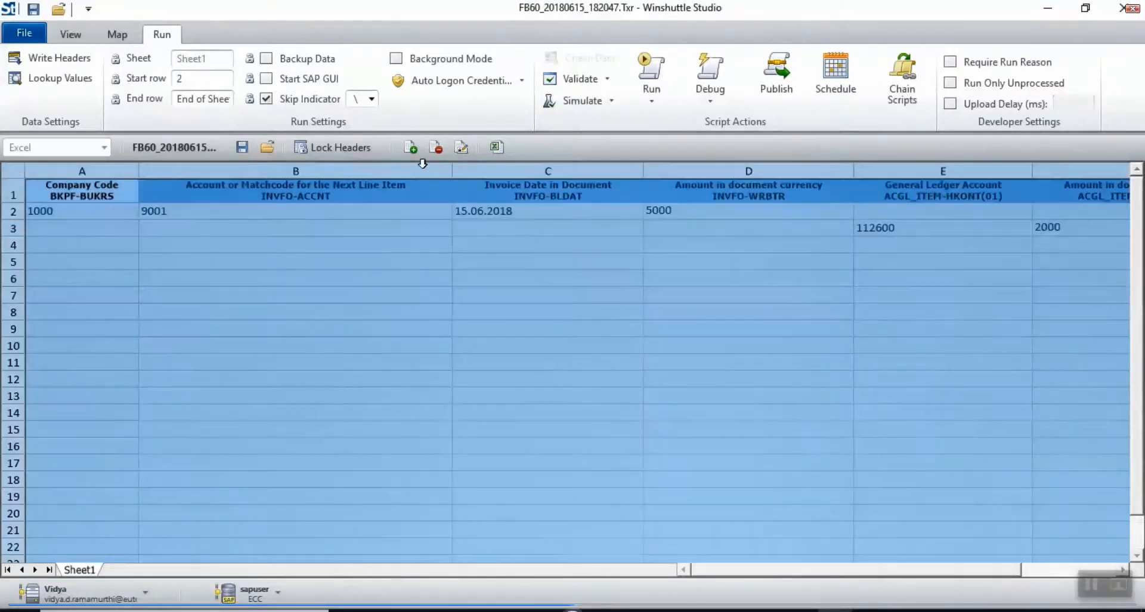
double_click(451, 174)
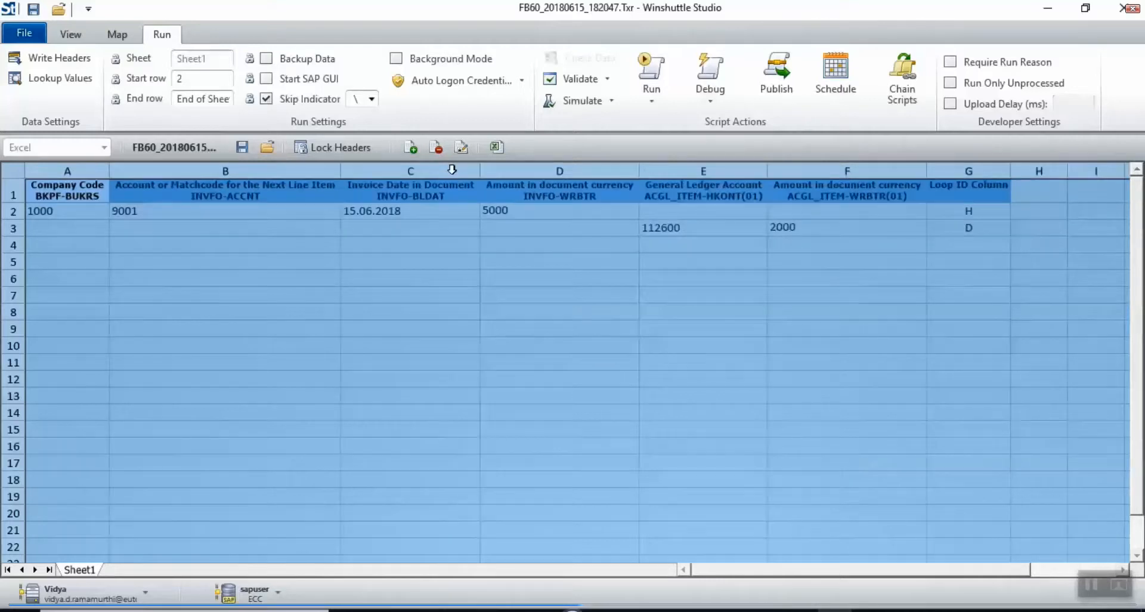
left_click(552, 292)
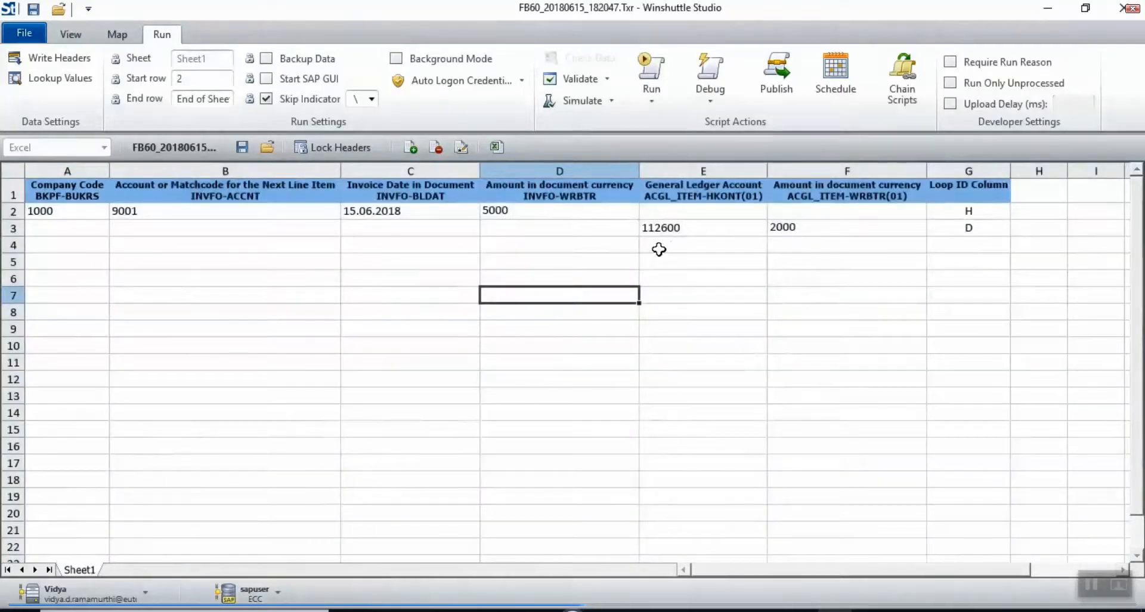
Step: Copy row 3's line item down into rows 4 through 7
left_click(595, 210)
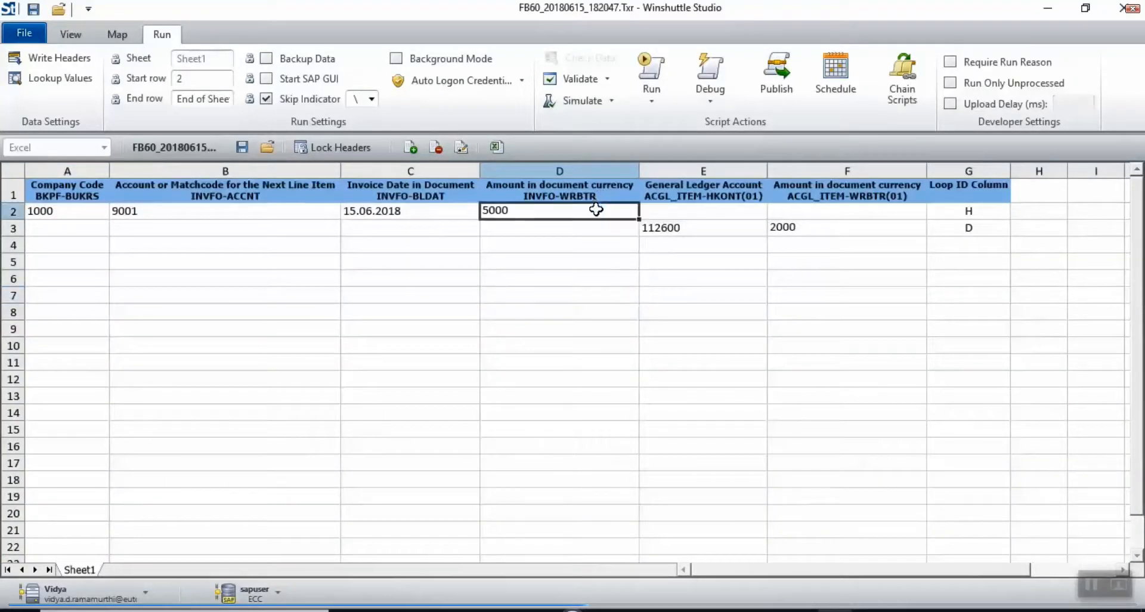
left_click(687, 229)
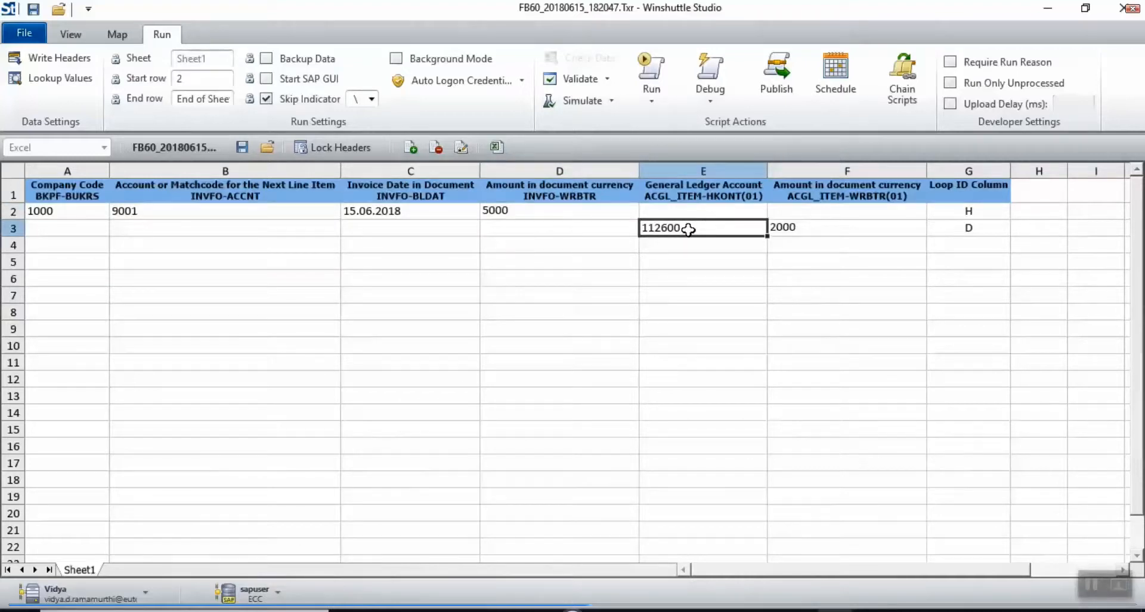
key("shift+Right")
key("shift+Right")
key("ctrl+c")
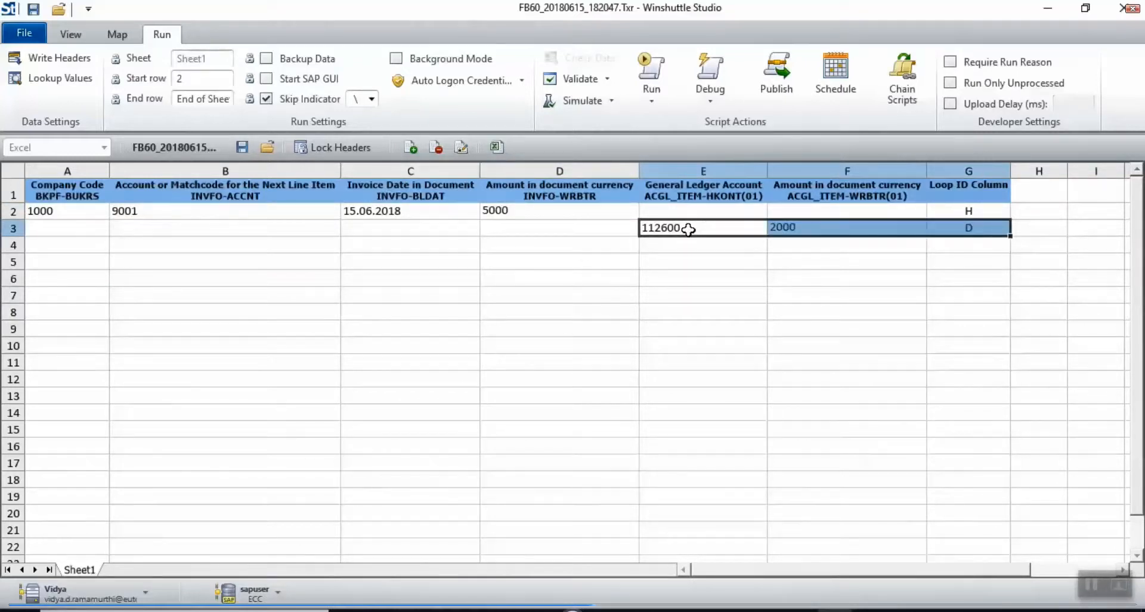
key("Down")
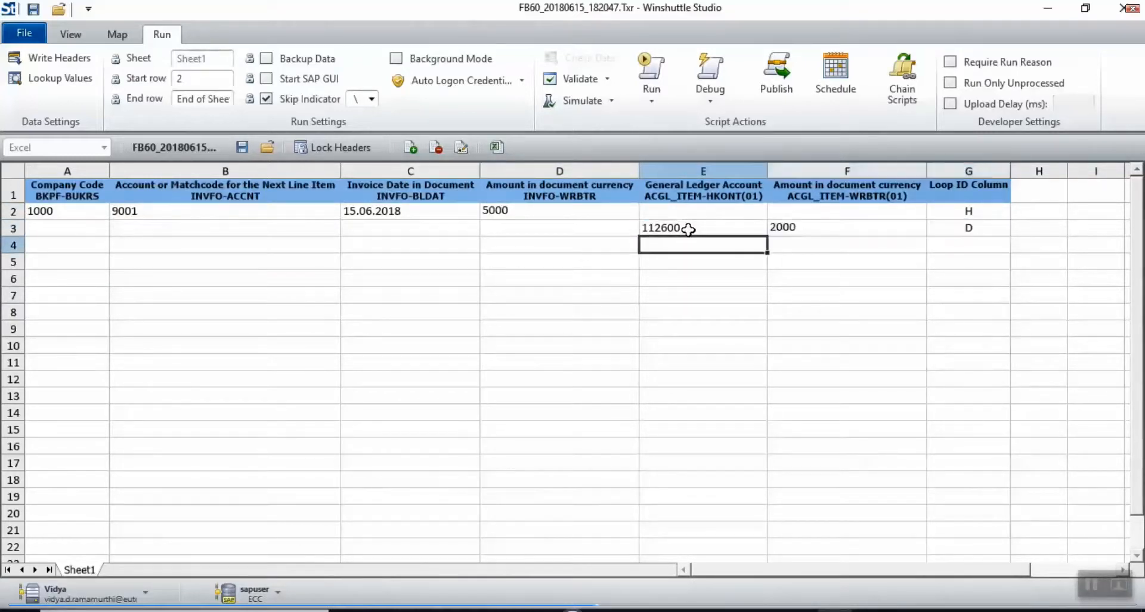
key("ctrl+v")
key("Down")
key("ctrl+v")
key("Down")
key("ctrl+v")
key("Down")
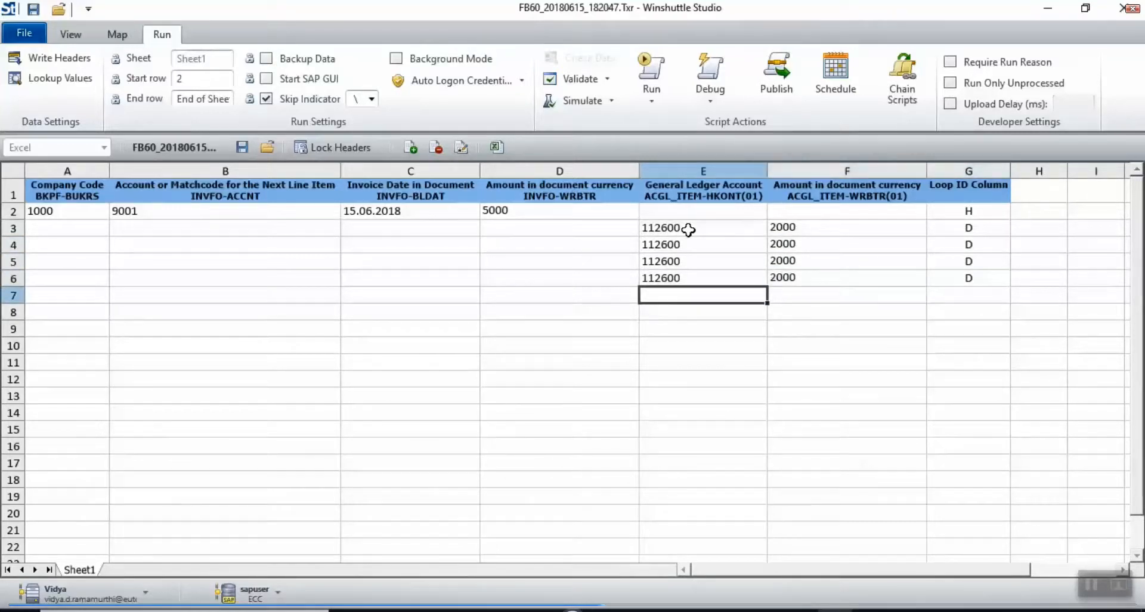
key("ctrl+v")
key("Right")
Step: Enter line amounts 1000, 500, 500 and 1000 so the lines total 5000
key("Up")
key("Up")
key("Up")
key("Up")
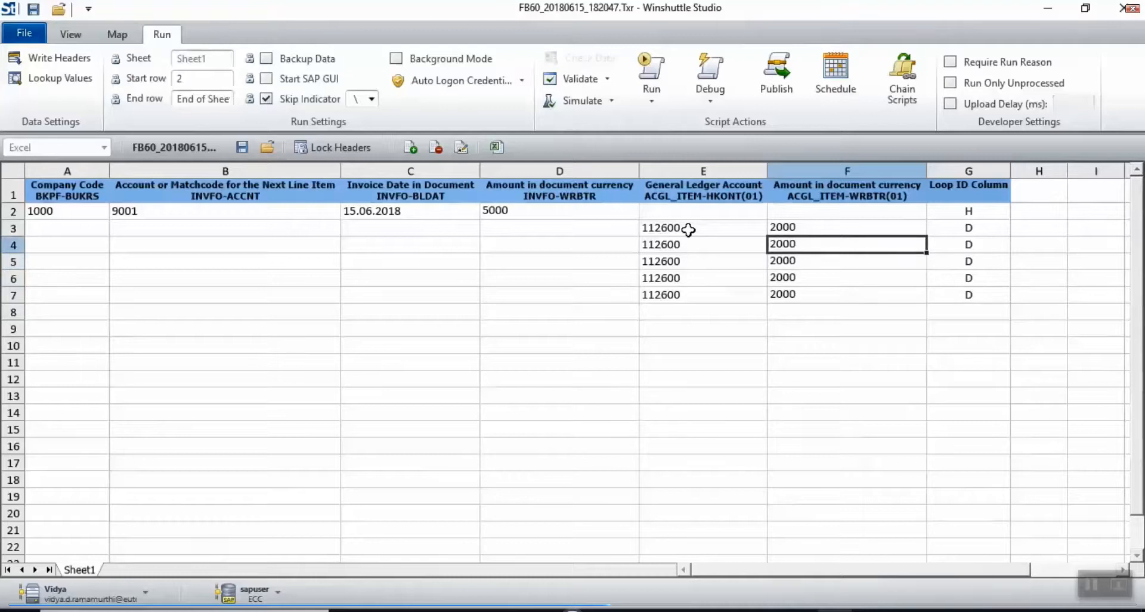
type("000")
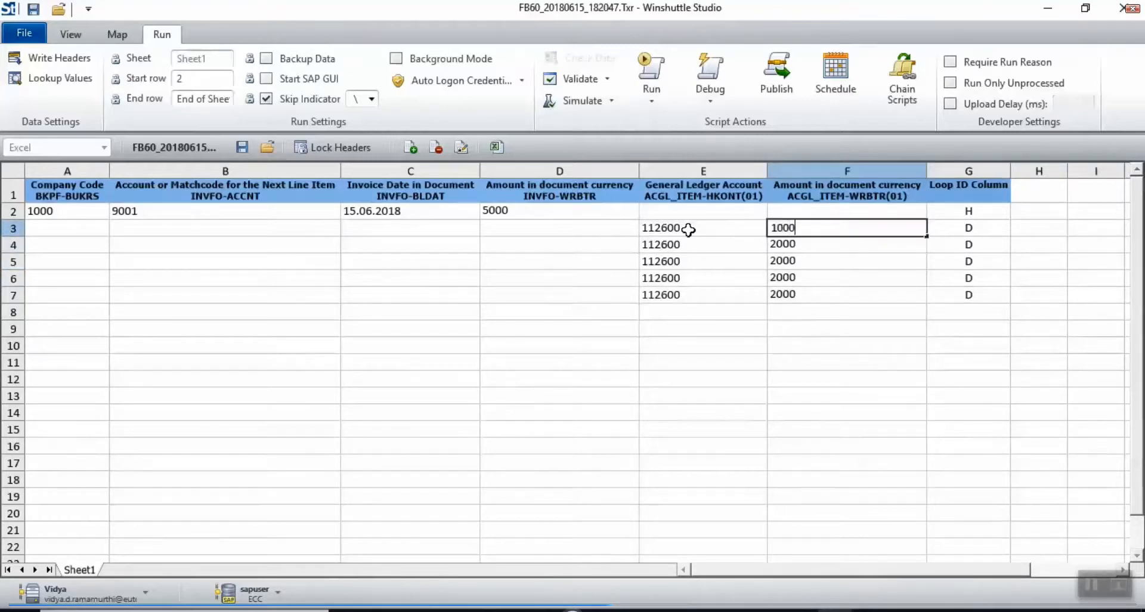
key("Return")
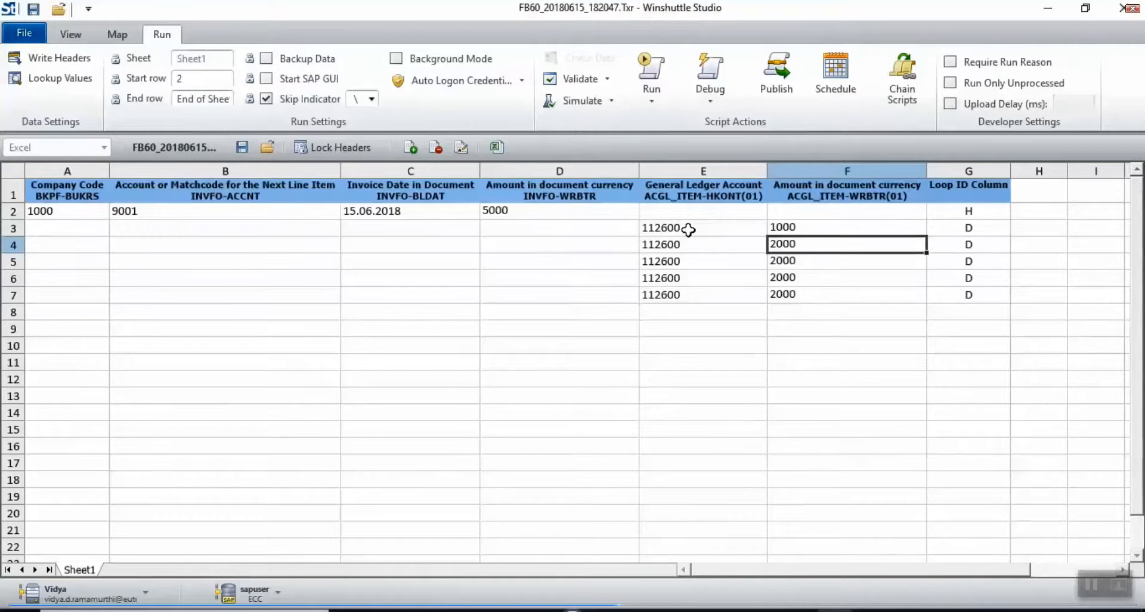
key("Down")
type("500")
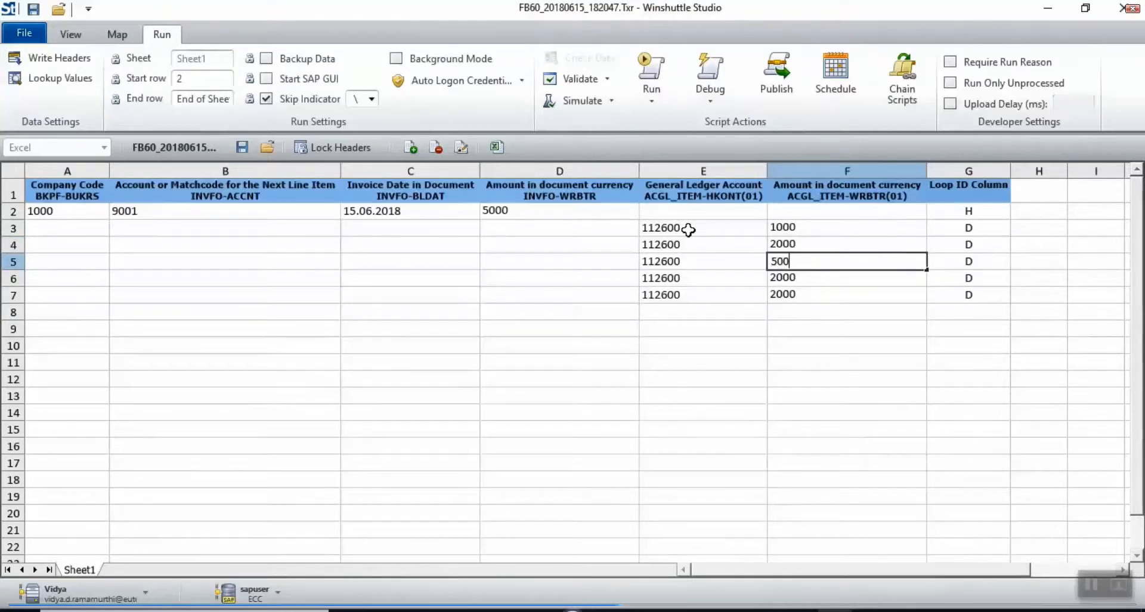
key("Return")
type("500")
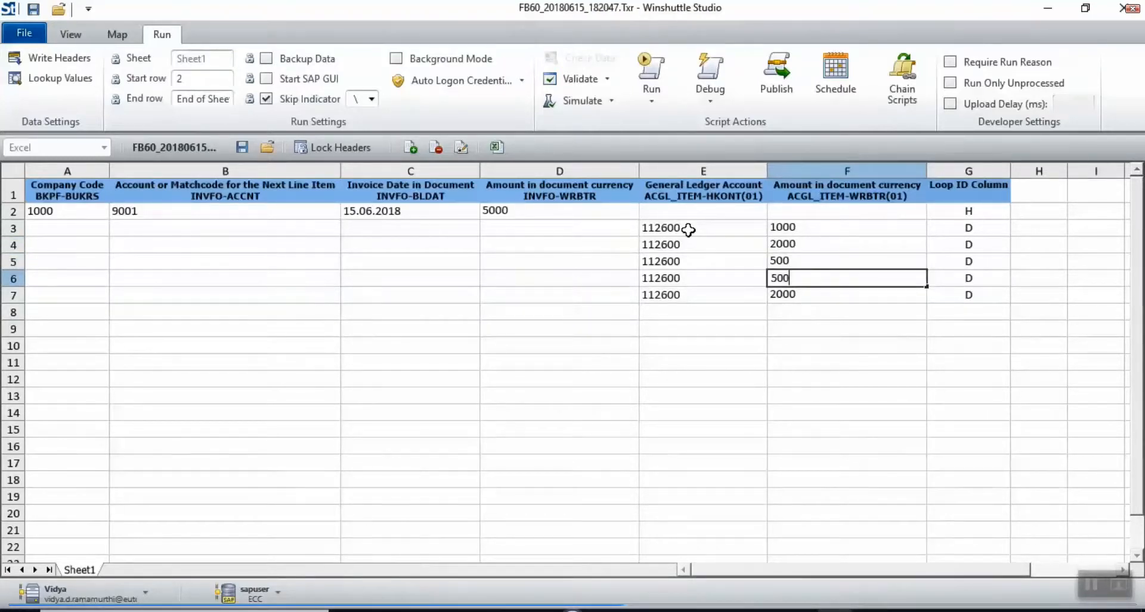
left_click(803, 309)
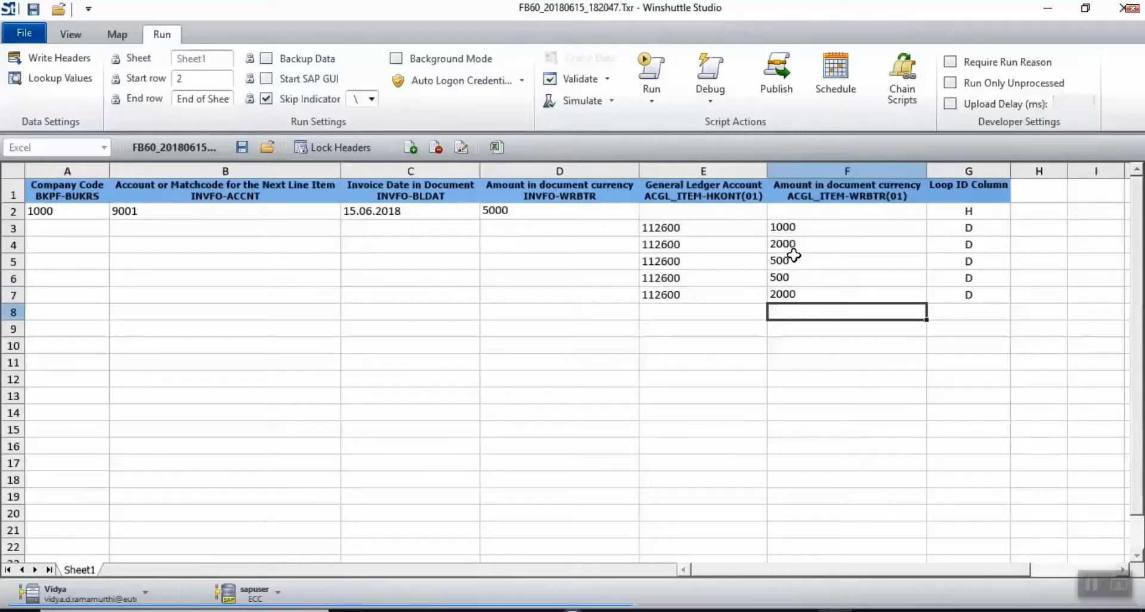
left_click(790, 293)
type("1000")
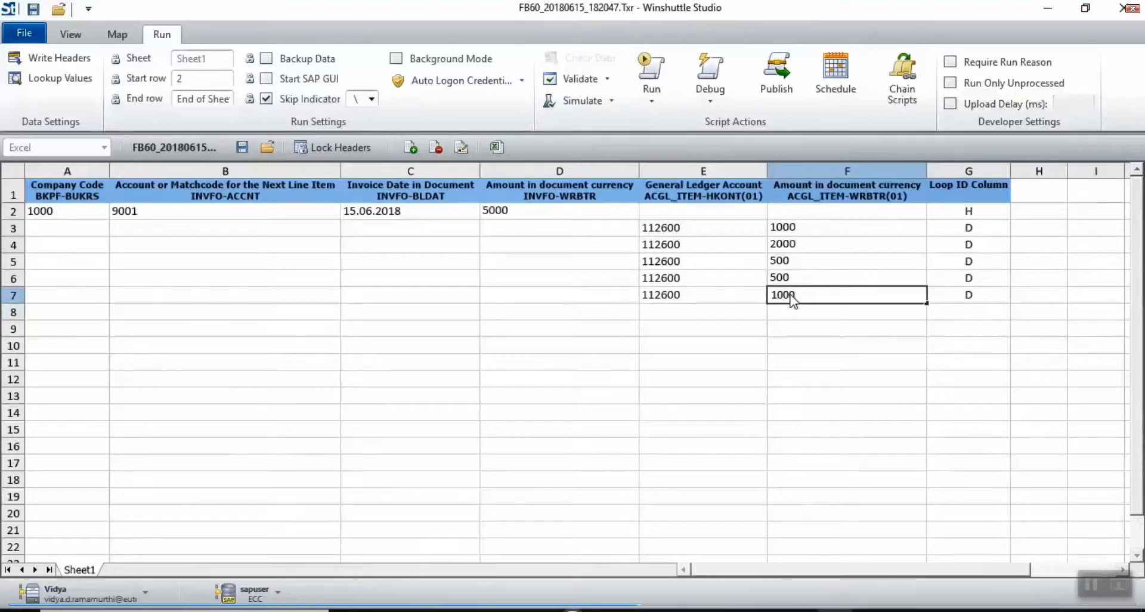
left_click(777, 397)
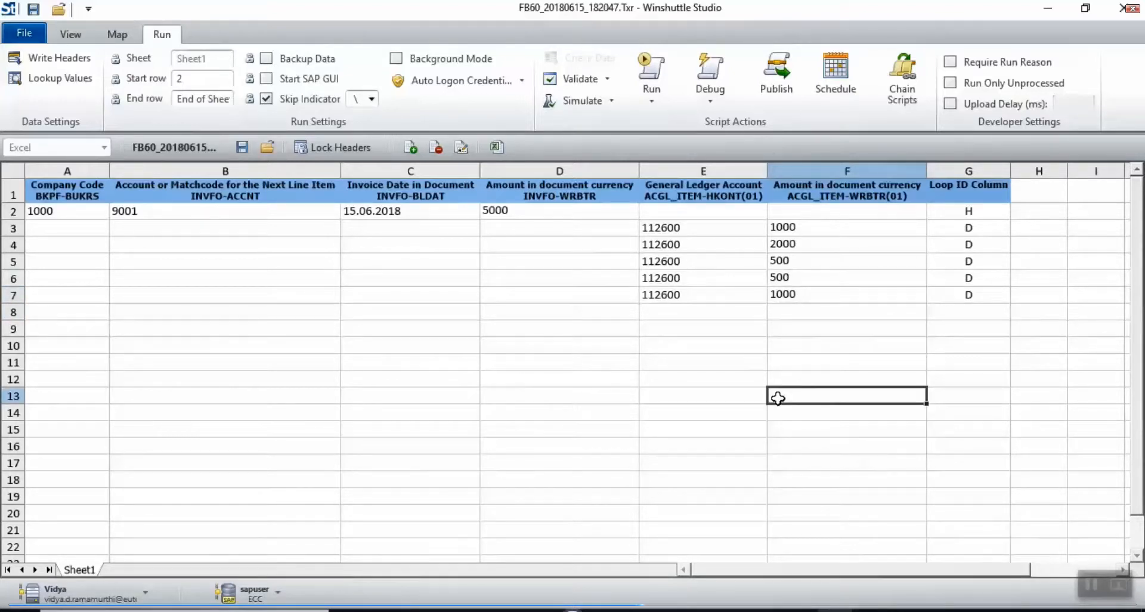
left_click(955, 290)
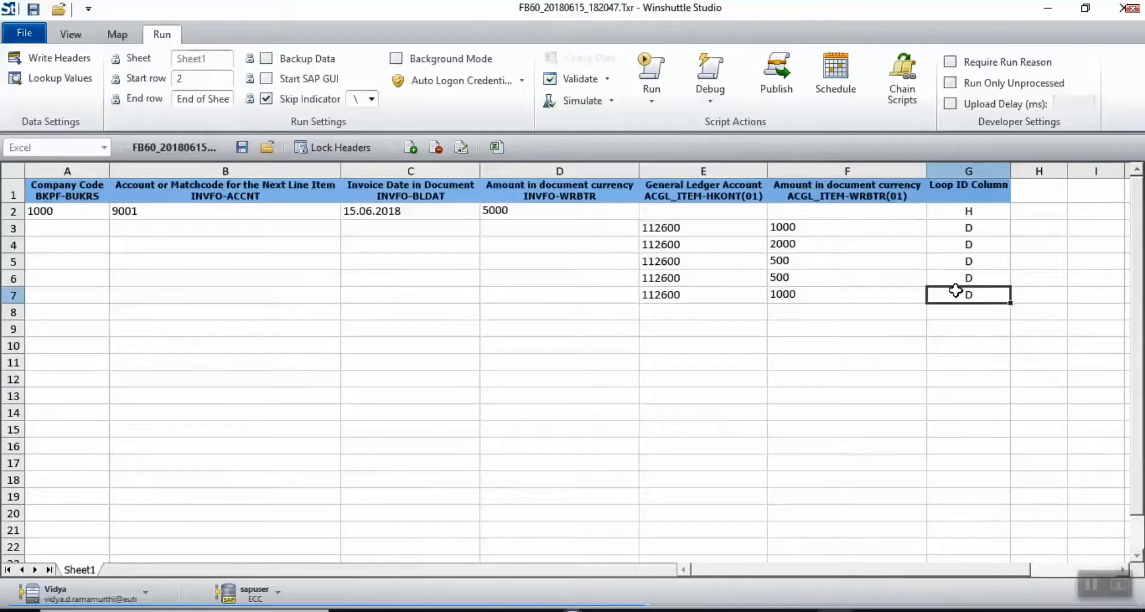
Step: Copy invoice block A2:G7 and paste it at rows 8 and 14
key("shift+Up")
key("shift+Up")
key("shift+Up")
key("shift+Up")
key("shift+Up")
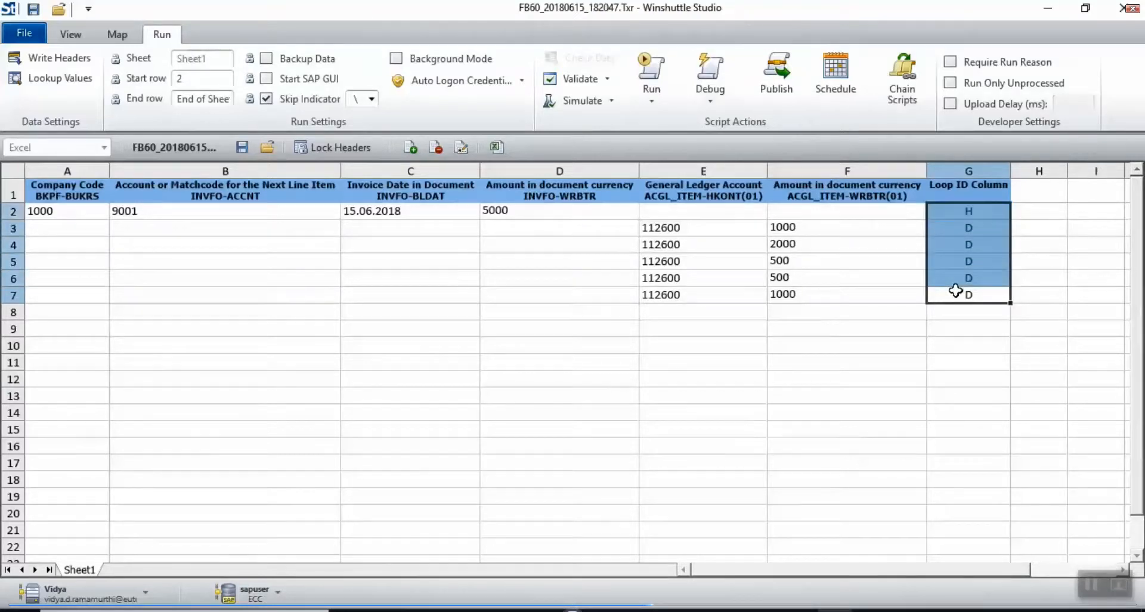
key("shift+Left")
key("shift+Left")
key("shift+Left")
key("shift+Left")
key("shift+Left")
key("shift+Left")
key("ctrl+c")
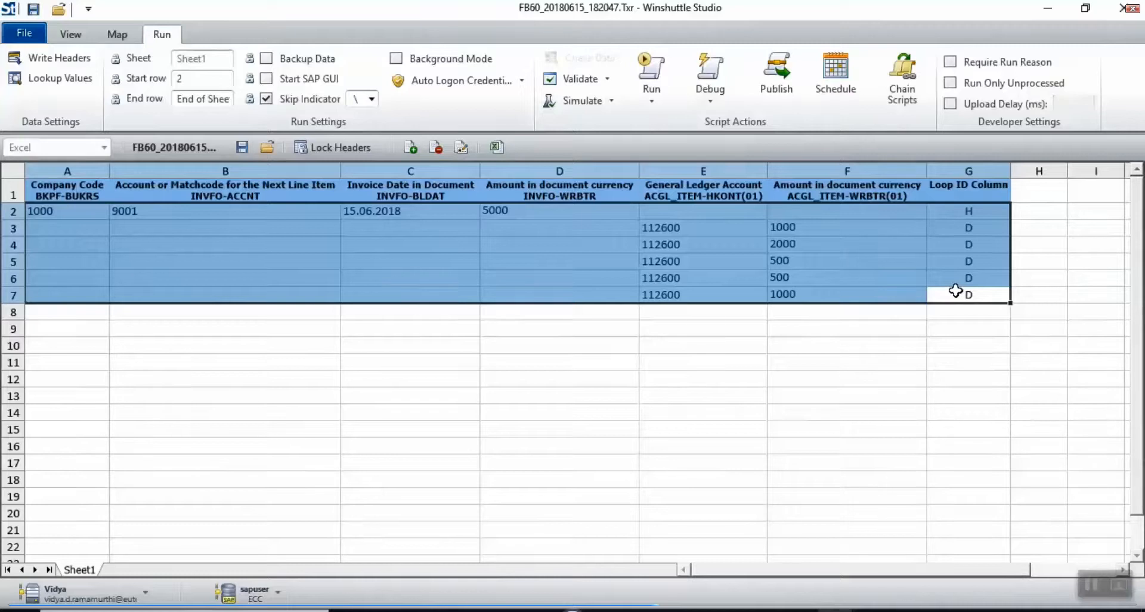
key("Down")
key("Left")
key("Left")
key("Left")
key("Left")
key("Left")
key("Left")
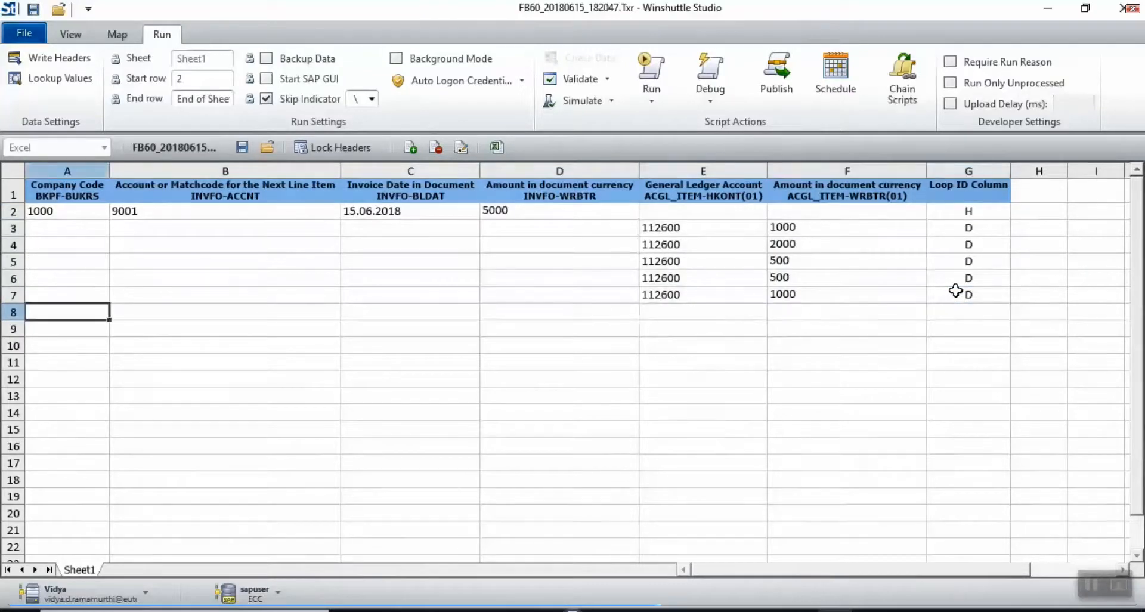
key("ctrl+v")
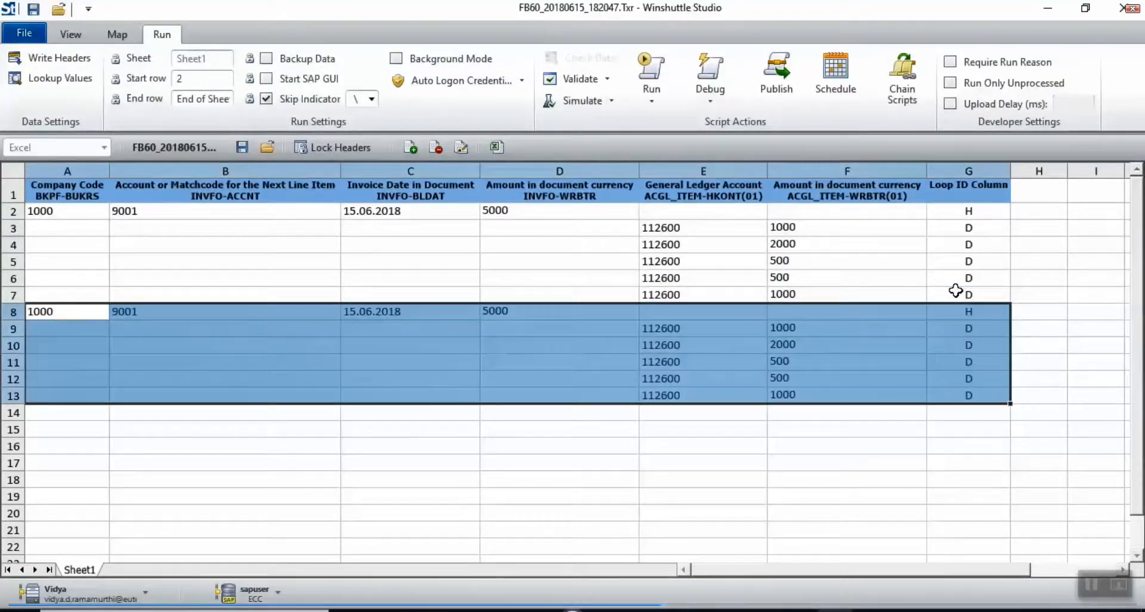
key("Down")
key("Down")
key("Down")
key("Down")
key("Down")
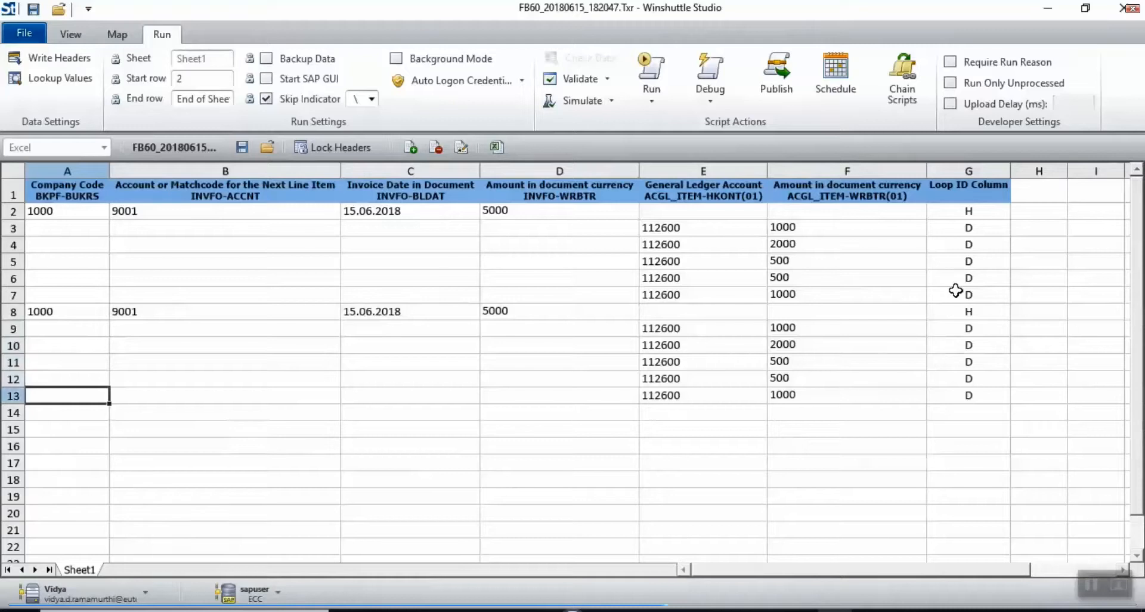
key("Down")
key("ctrl+v")
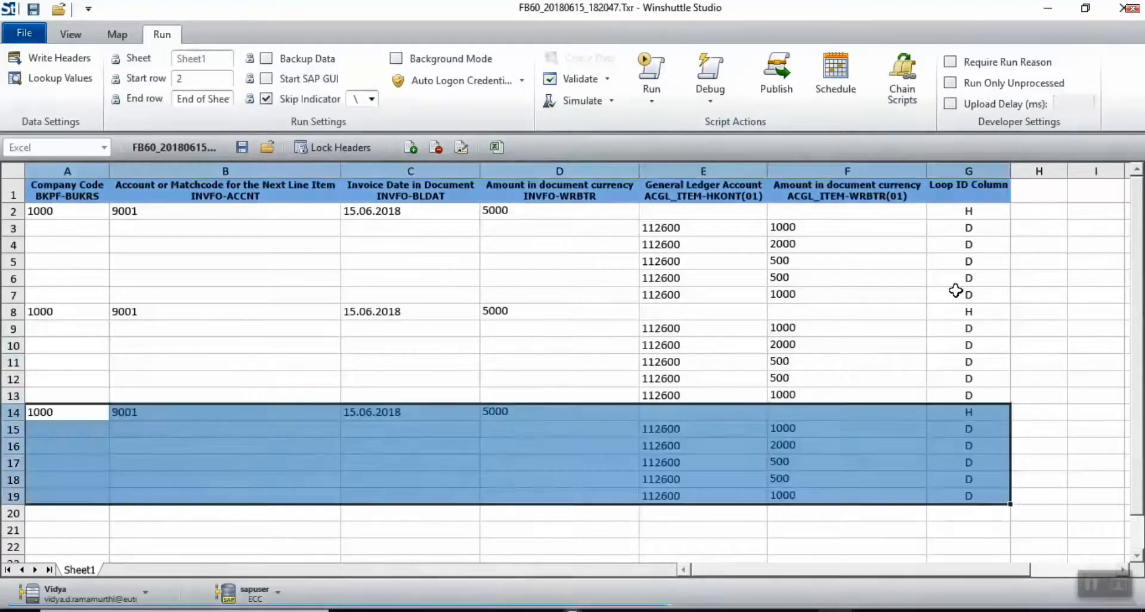
key("Right")
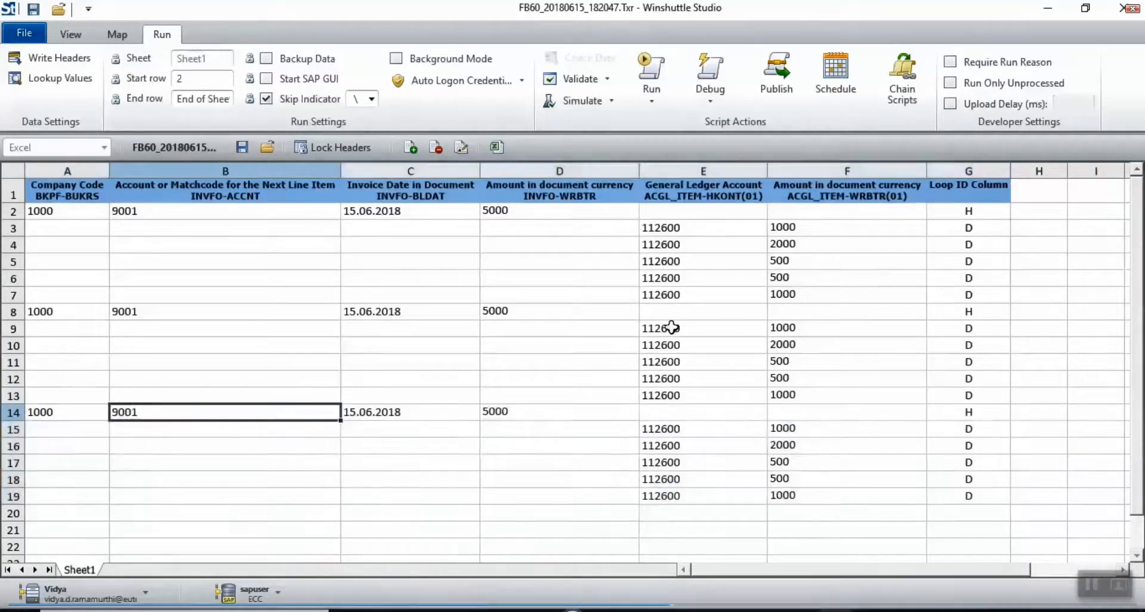
left_click(525, 312)
Step: Set the second invoice's amount in D8 to 2000 and delete its extra line rows
type("2000")
left_click(448, 374)
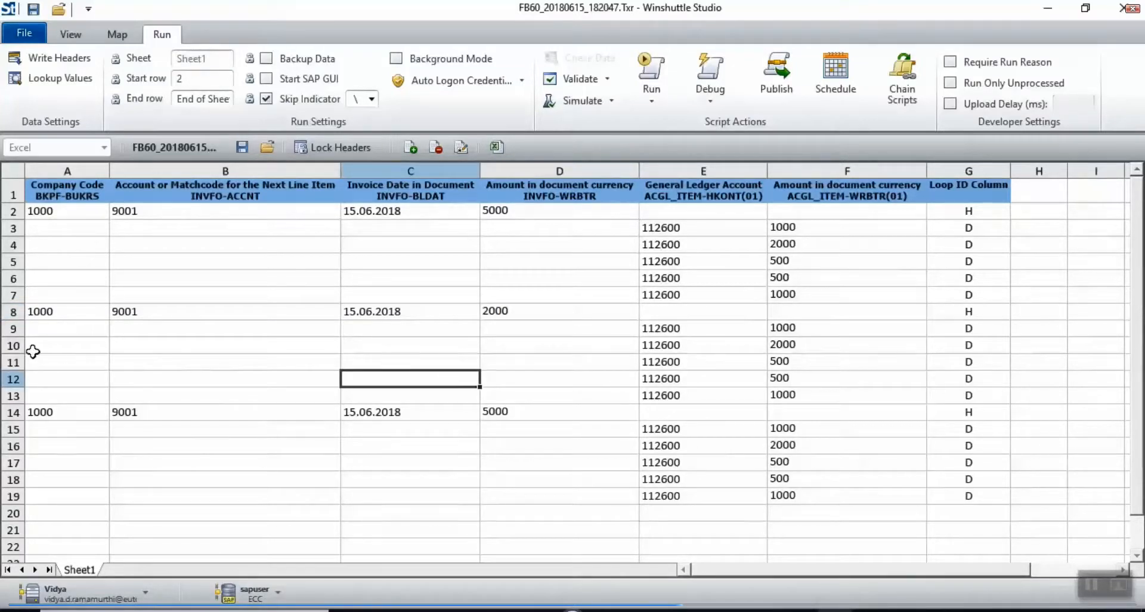
left_click(12, 345)
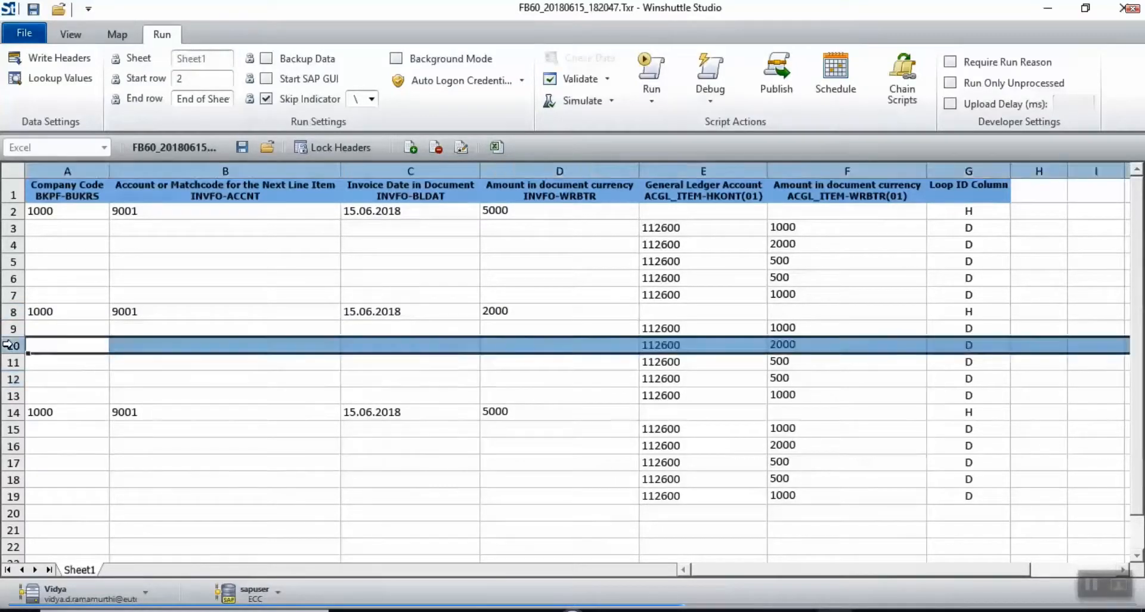
key("shift+Down")
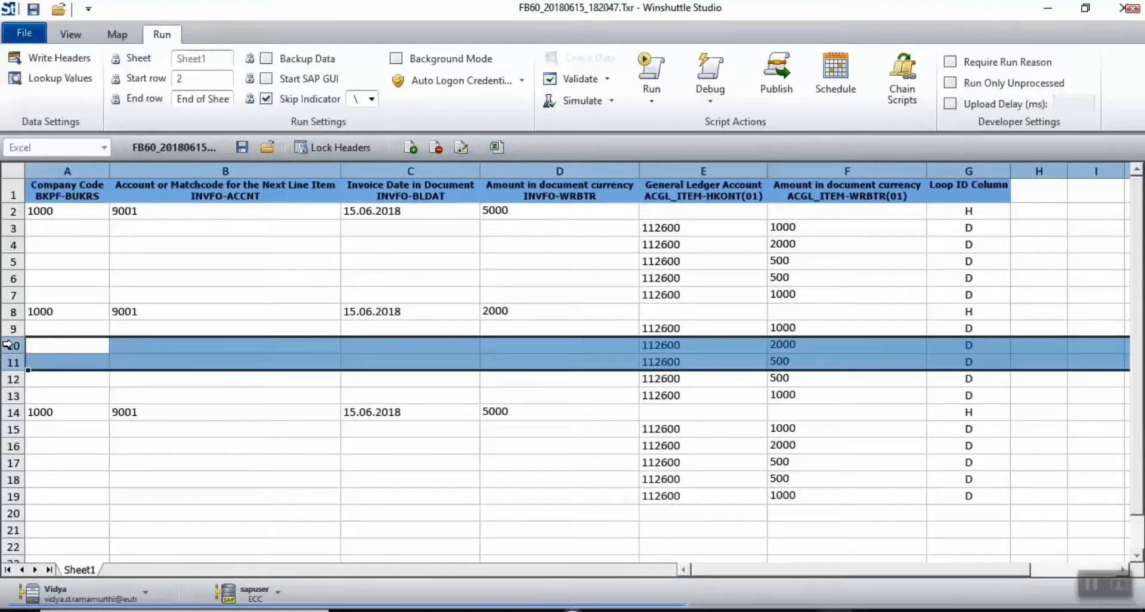
key("shift+Down")
key("shift+Down")
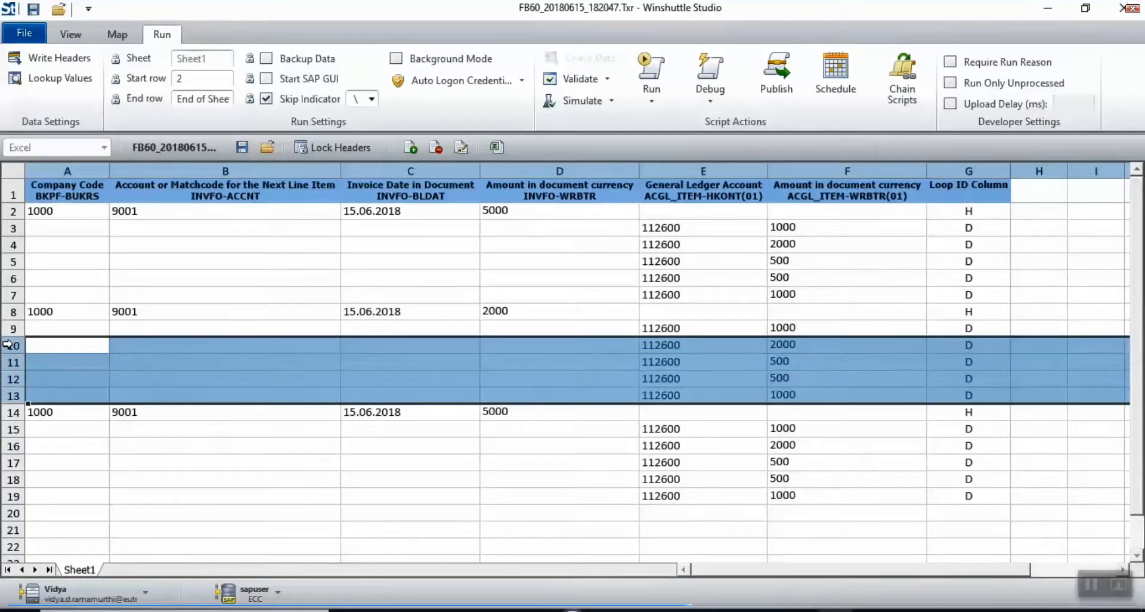
right_click(302, 393)
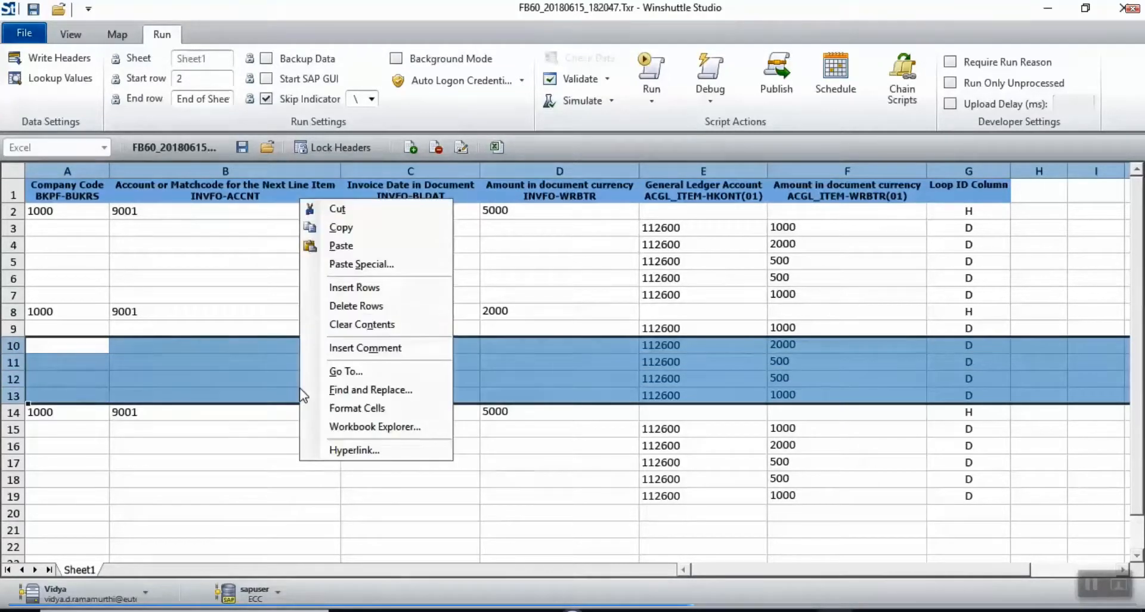
left_click(365, 307)
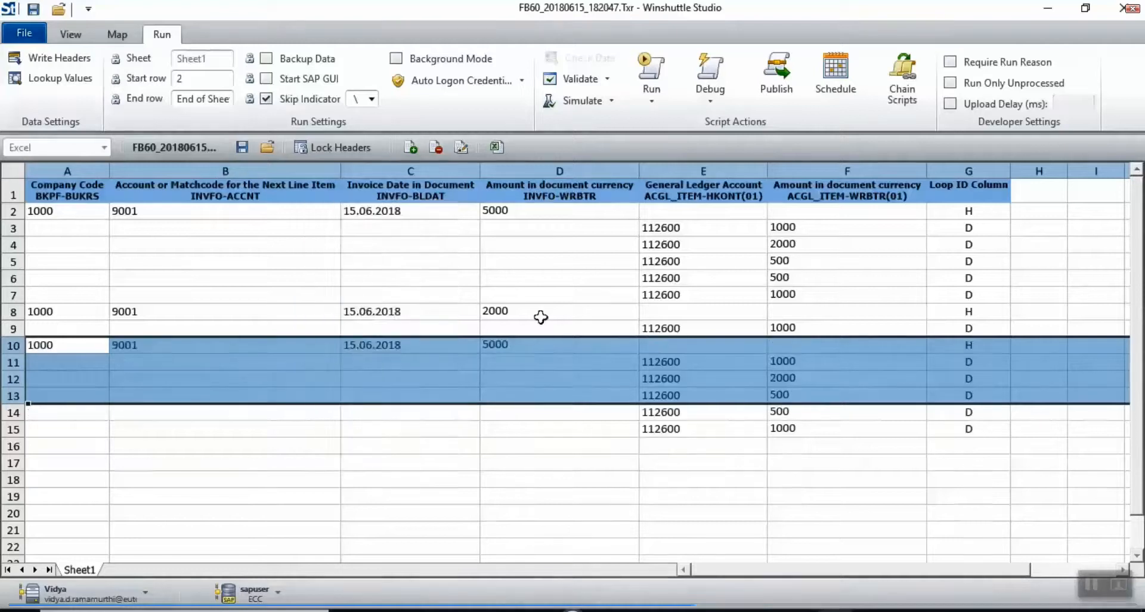
Step: Set the second invoice's line amount to 2000 and the third invoice's amount to 3000
left_click(796, 318)
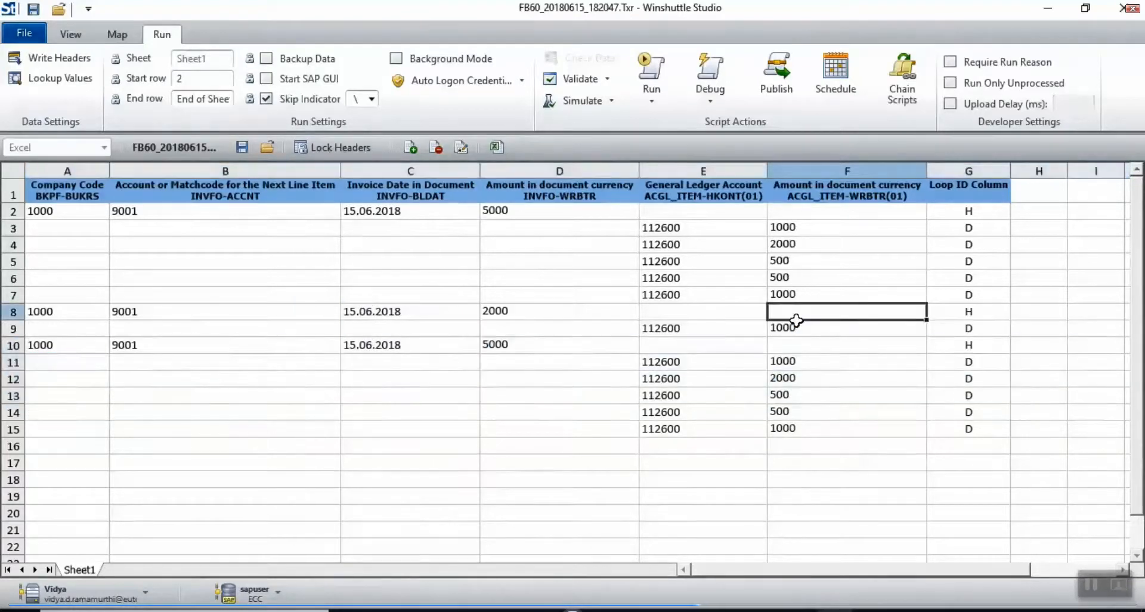
left_click(796, 322)
type("2000")
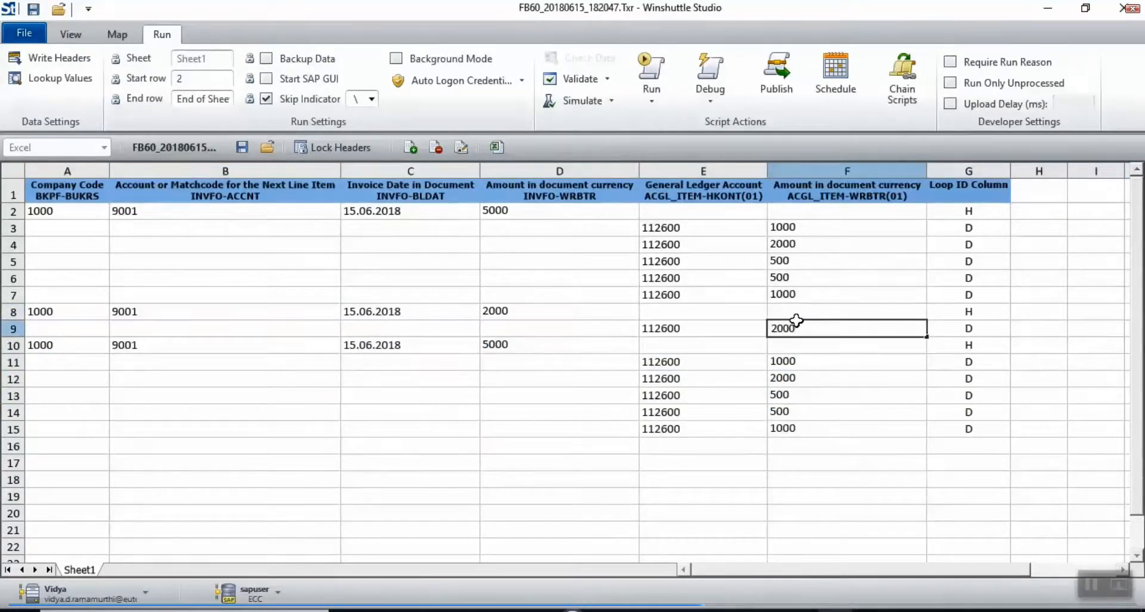
key("Return")
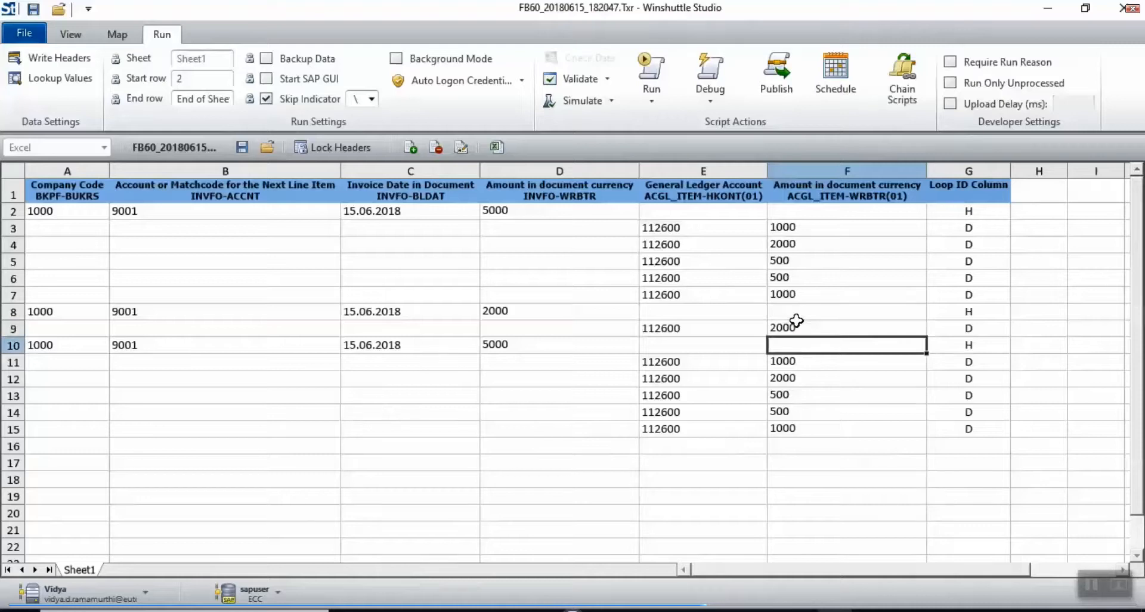
key("Left")
key("Left")
type("3000")
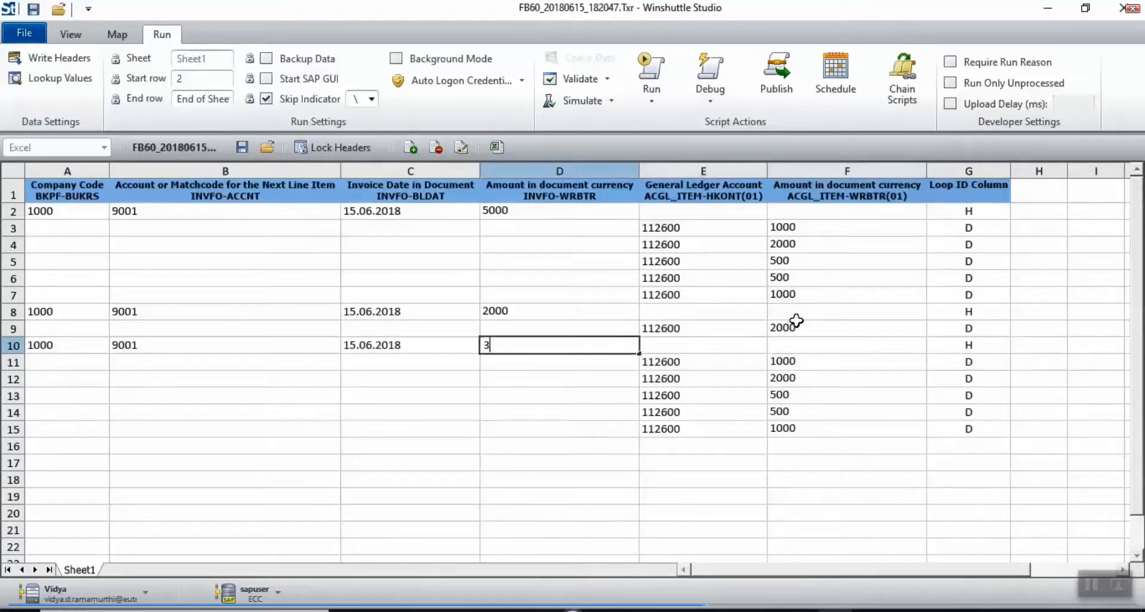
key("Return")
key("Right")
key("Down")
key("Down")
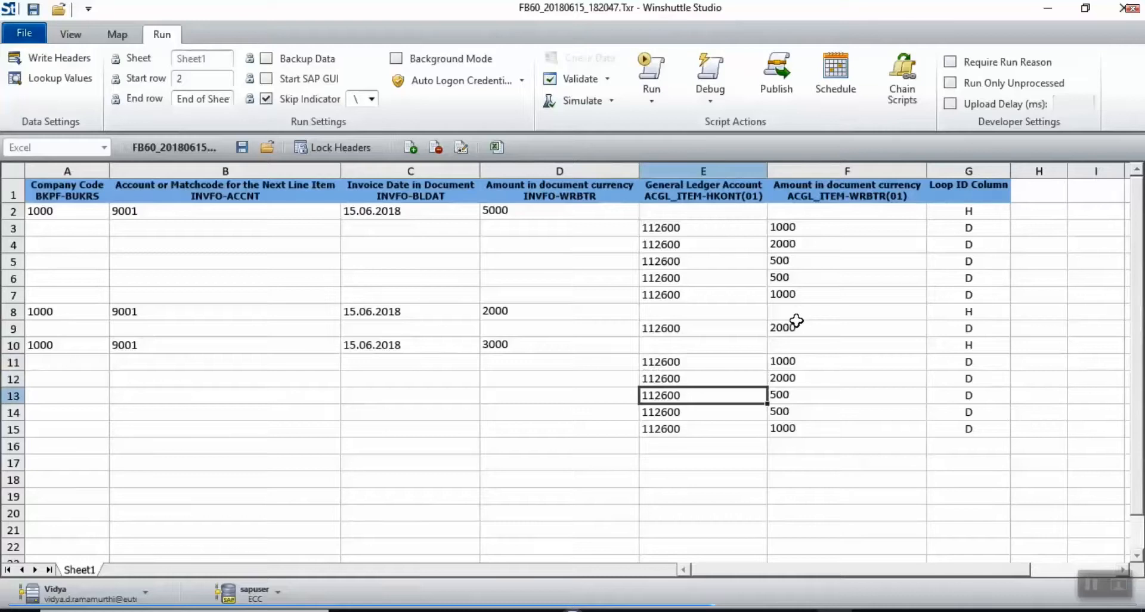
key("shift+Right")
key("shift+Right")
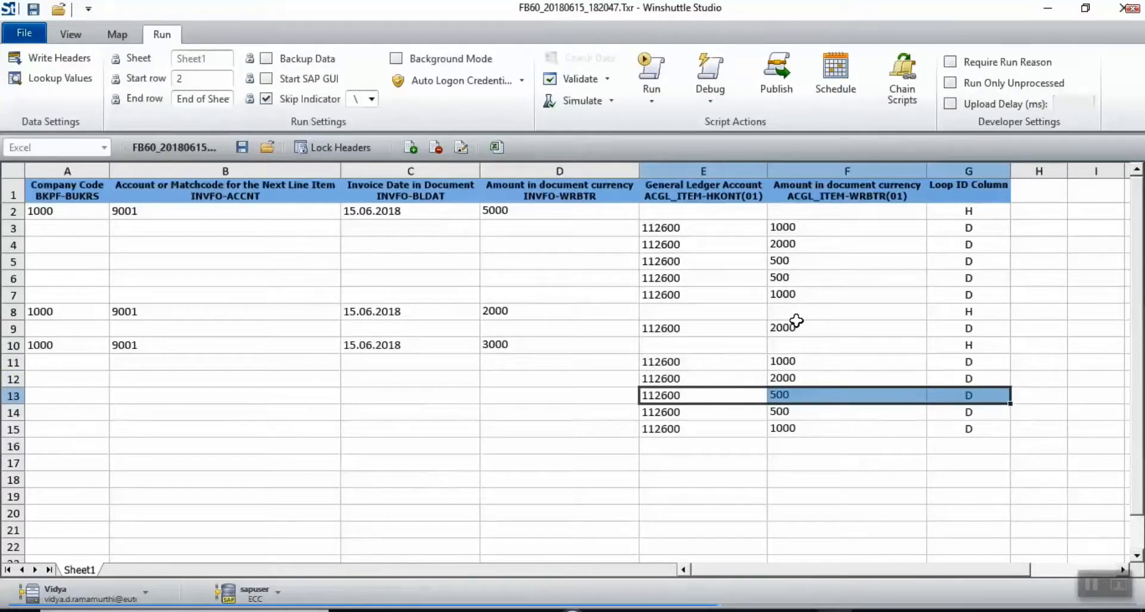
left_click(777, 108)
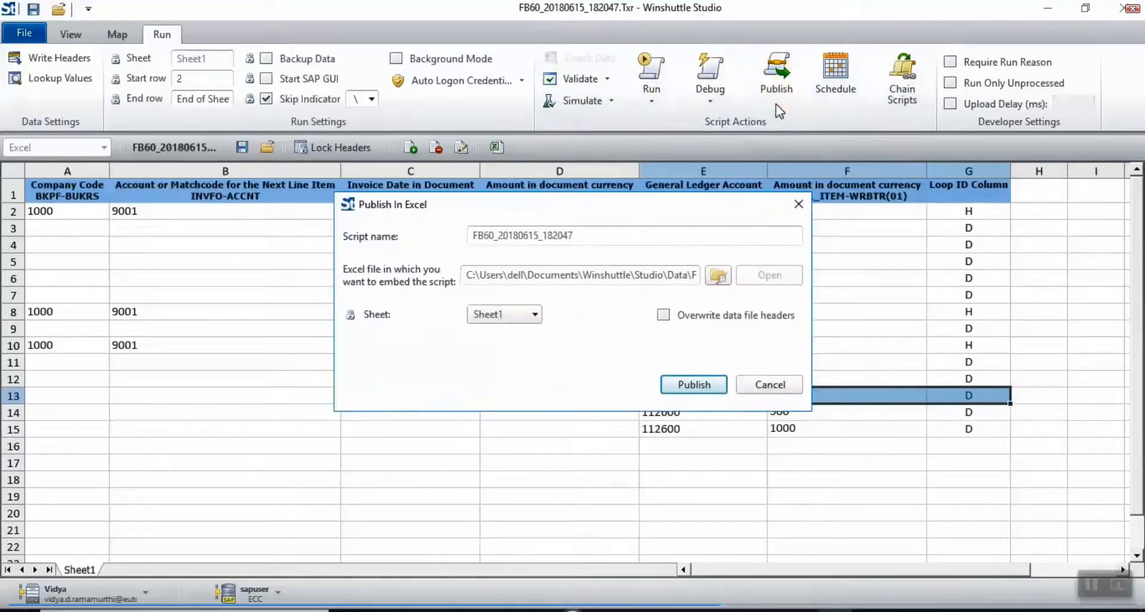
Step: Publish the FB60_20180615_182047 script into the Excel workbook and close the success notice
left_click(679, 380)
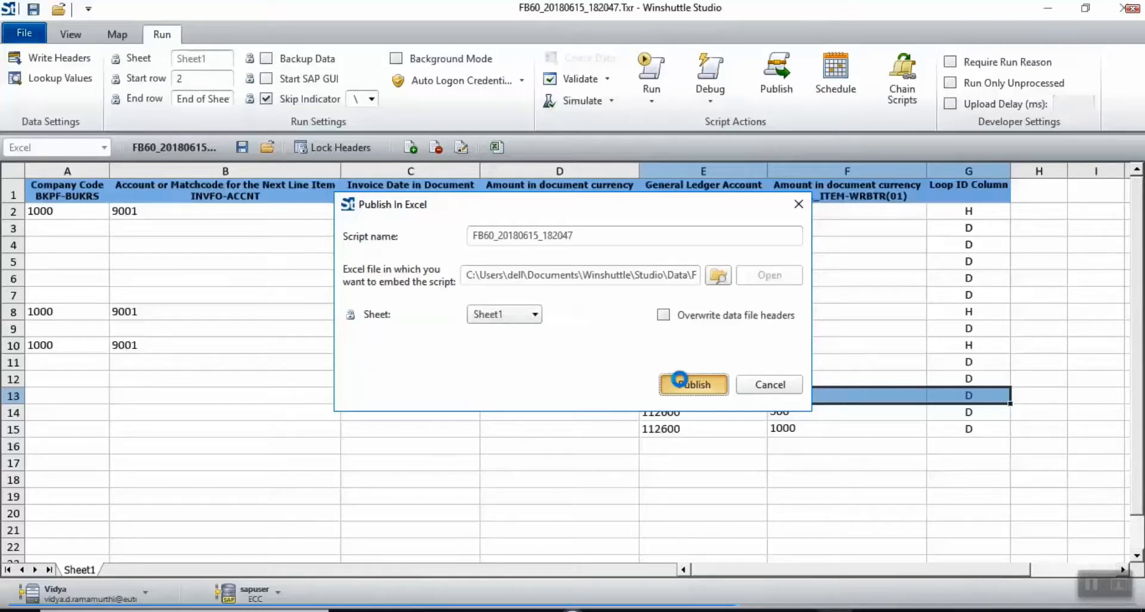
left_click(679, 379)
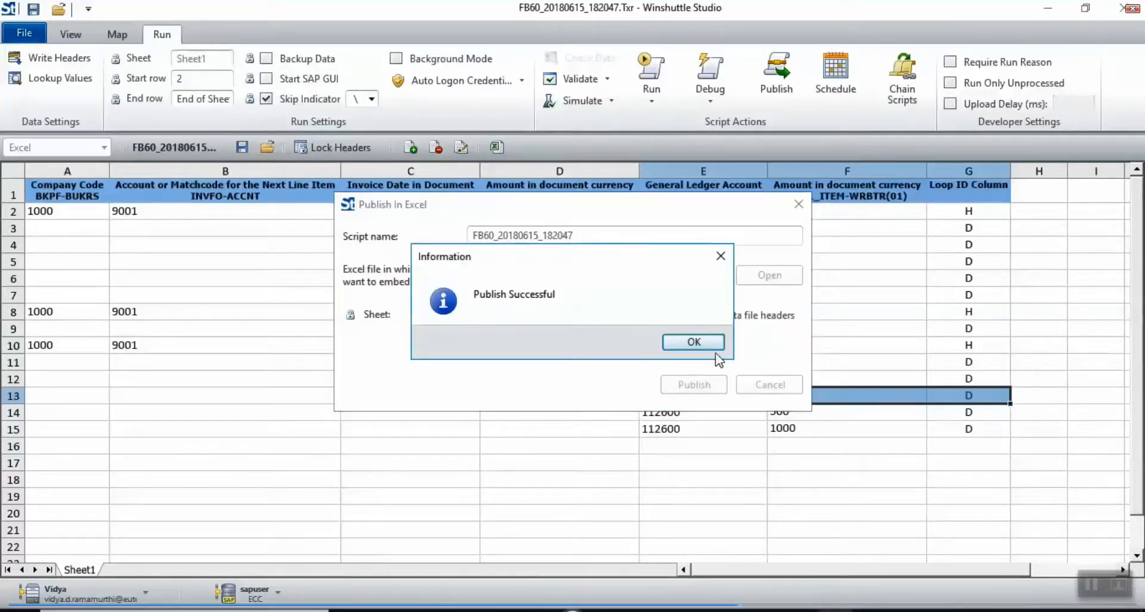
left_click(695, 342)
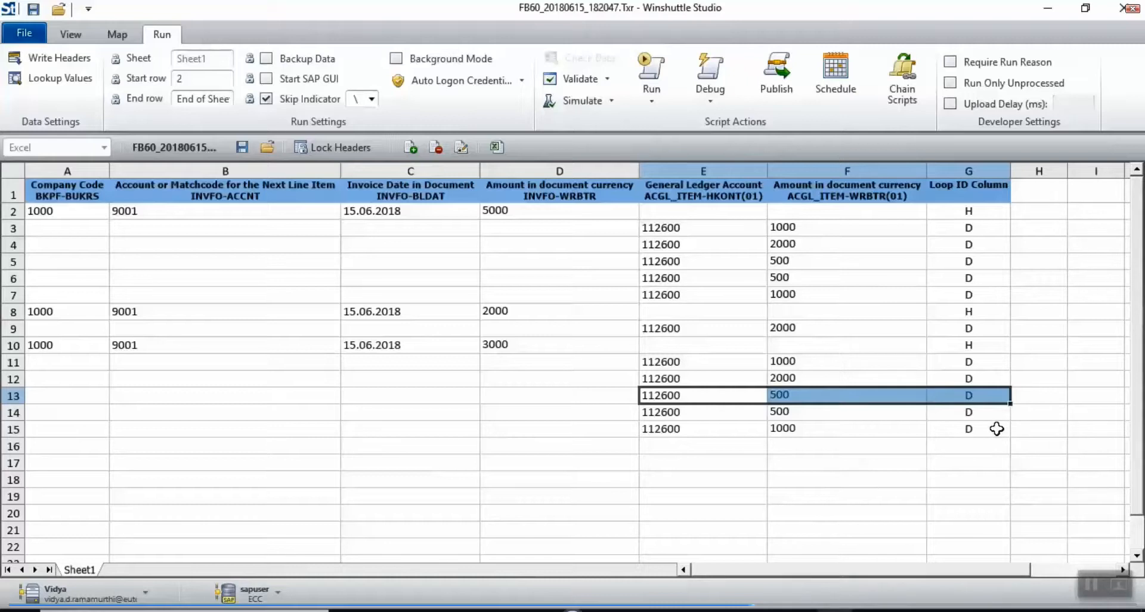
Step: Clear the third invoice's last three line items in E13:G15 and run the script
left_click(963, 429)
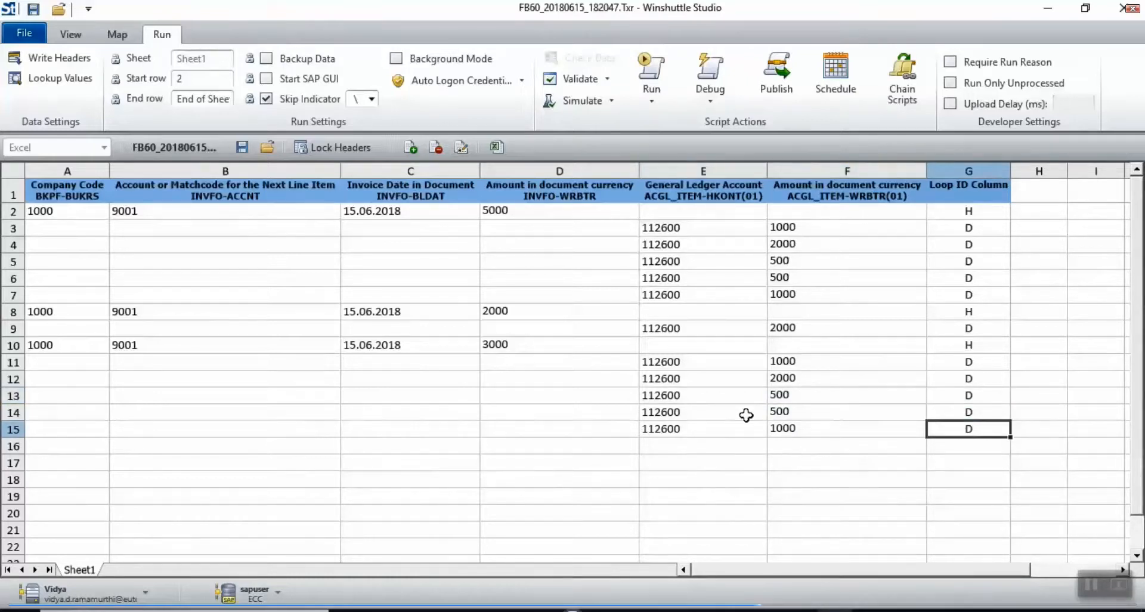
key("shift+Left")
key("shift+Left")
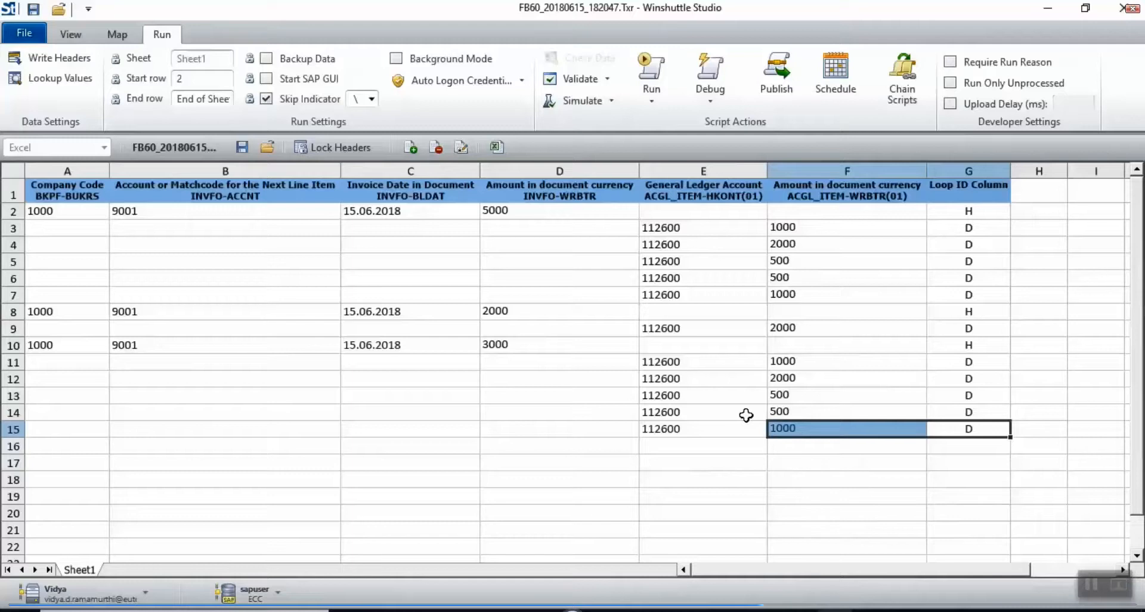
key("shift+Up")
key("shift+Up")
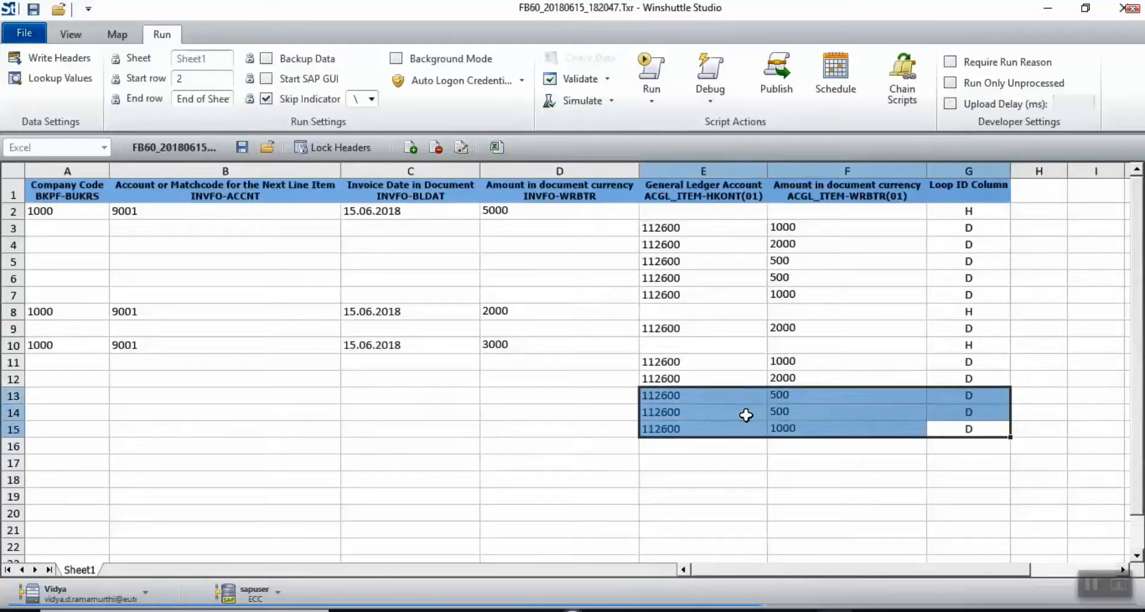
key("Delete")
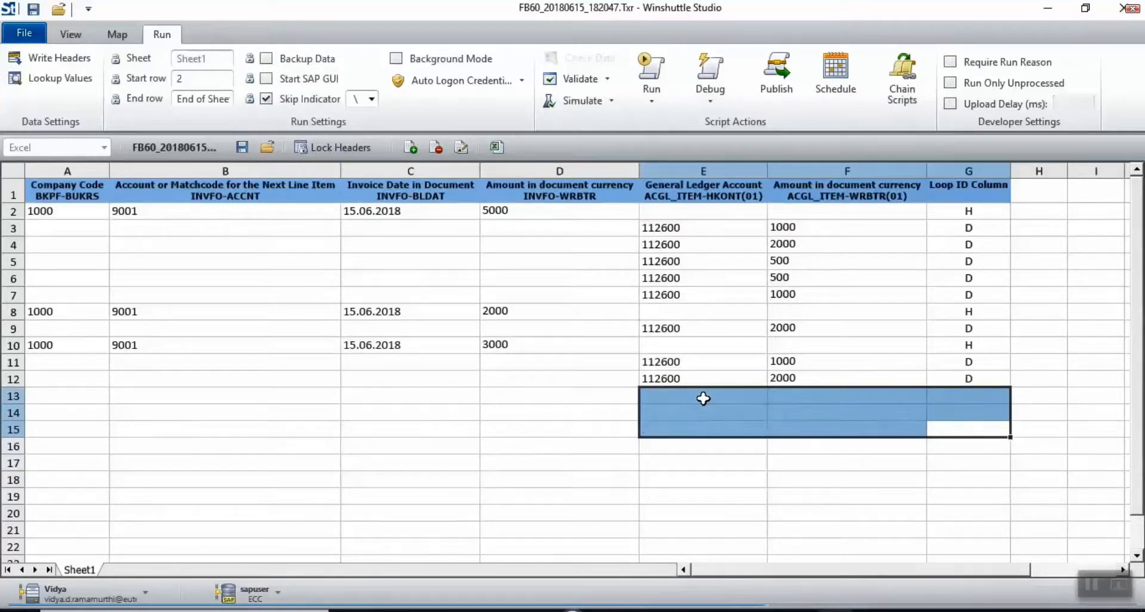
left_click(625, 352)
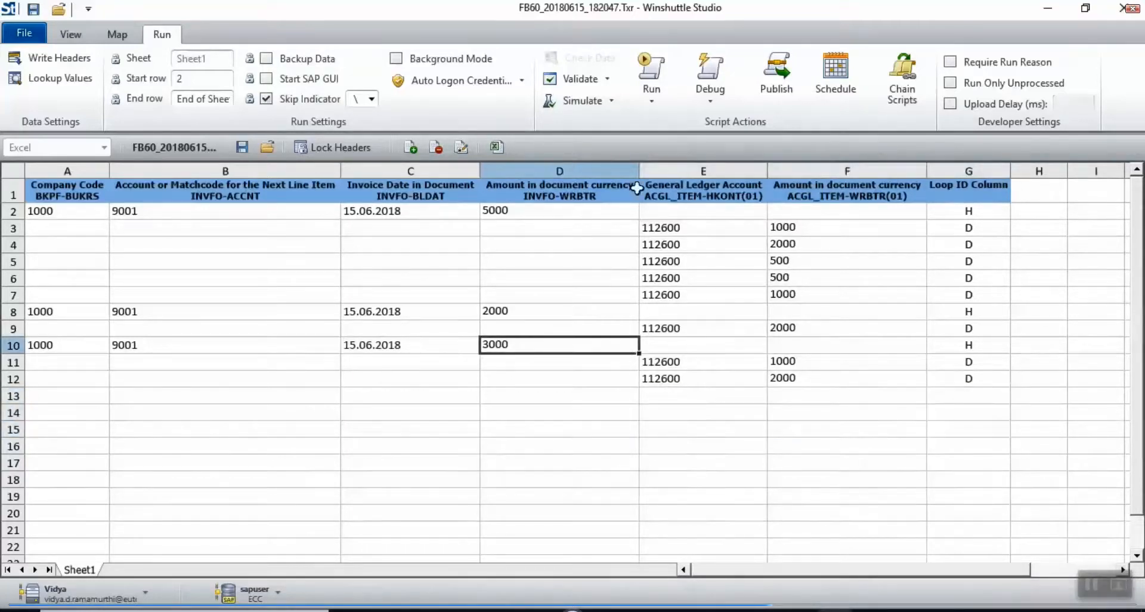
left_click(658, 73)
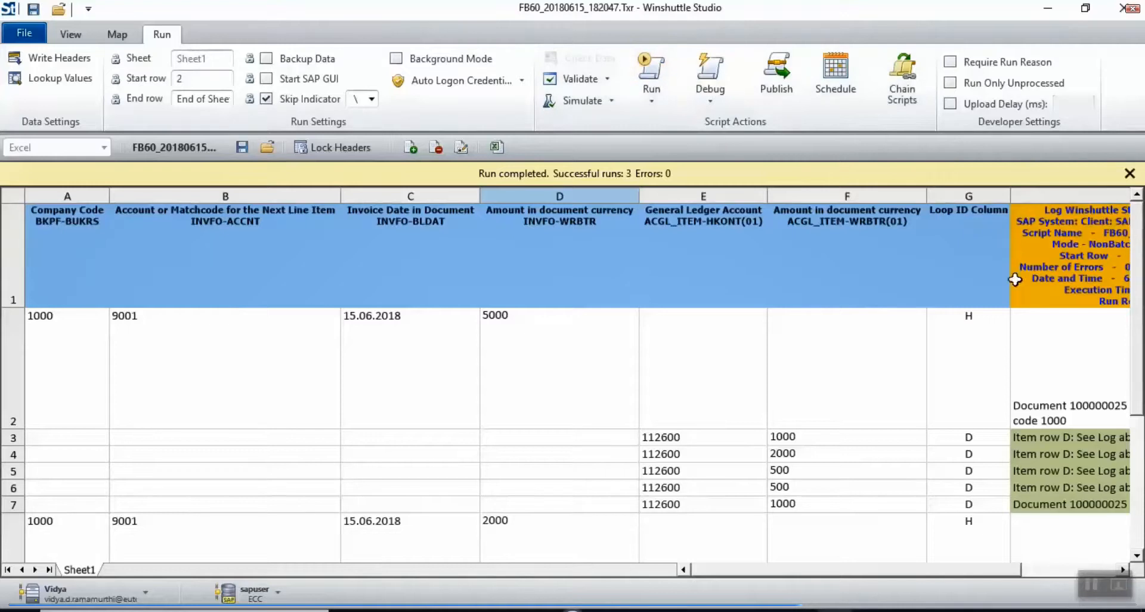
Step: Read the column H log messages showing documents 100000025, 100000026 and 100000027 posted
left_click(1027, 353)
key("Right")
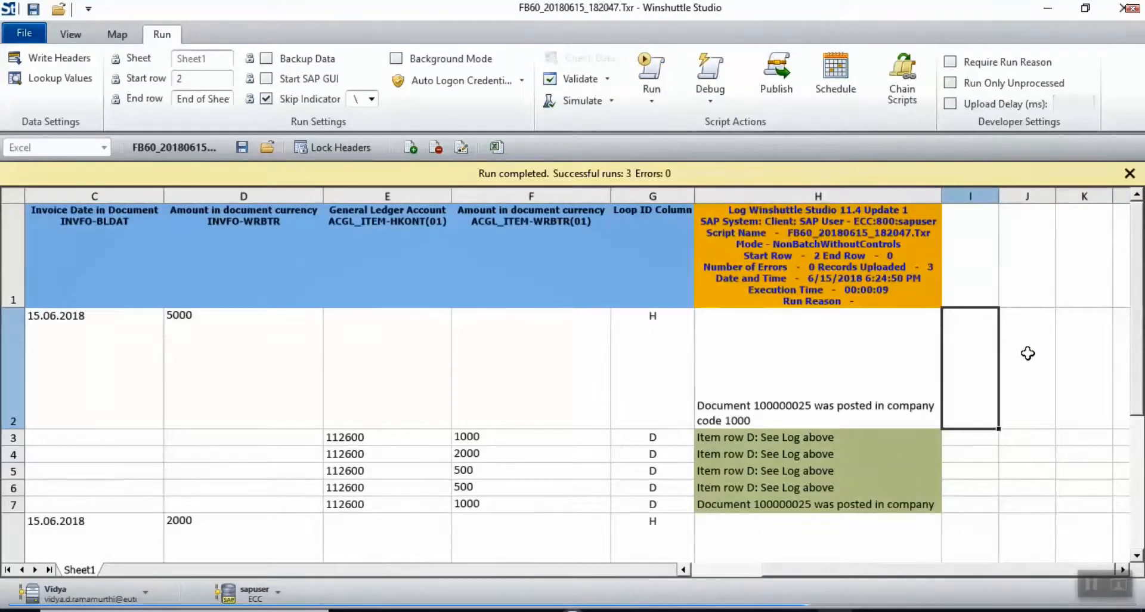
key("Down")
key("Down")
key("Down")
key("Down")
key("Down")
key("Down")
key("Down")
key("Down")
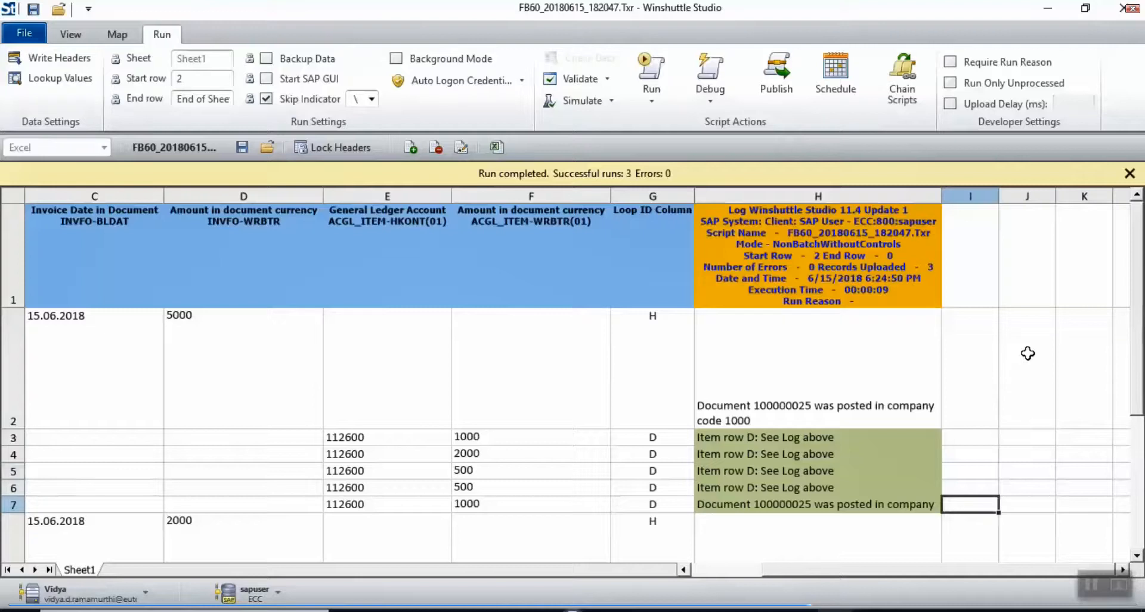
key("Down")
key("Down")
key("Down")
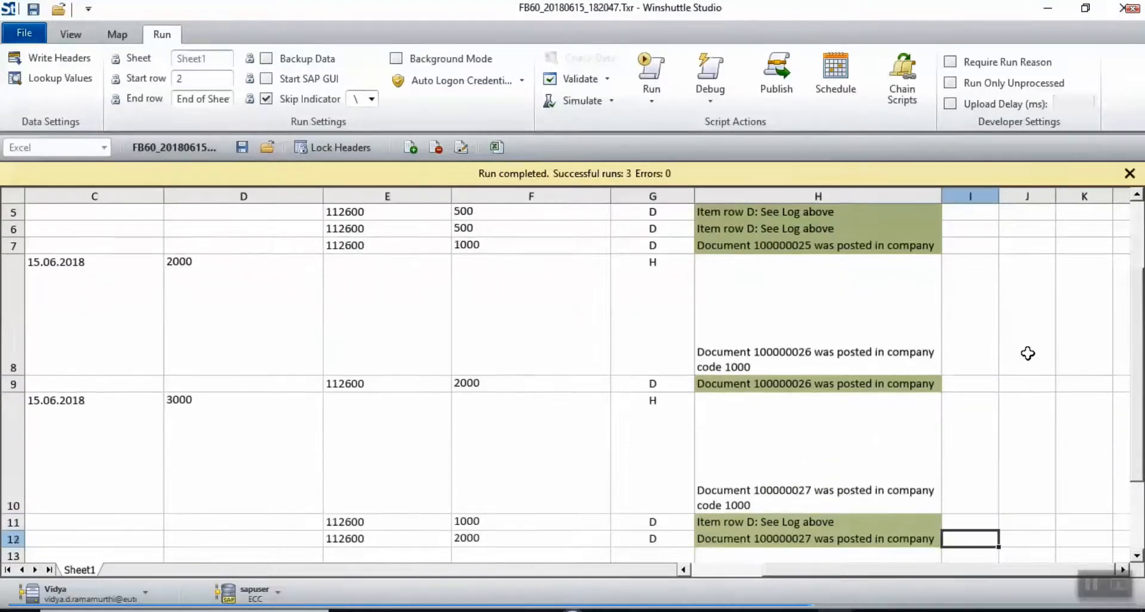
key("Left")
key("Left")
key("Left")
key("Left")
key("Left")
key("Left")
key("Left")
key("Left")
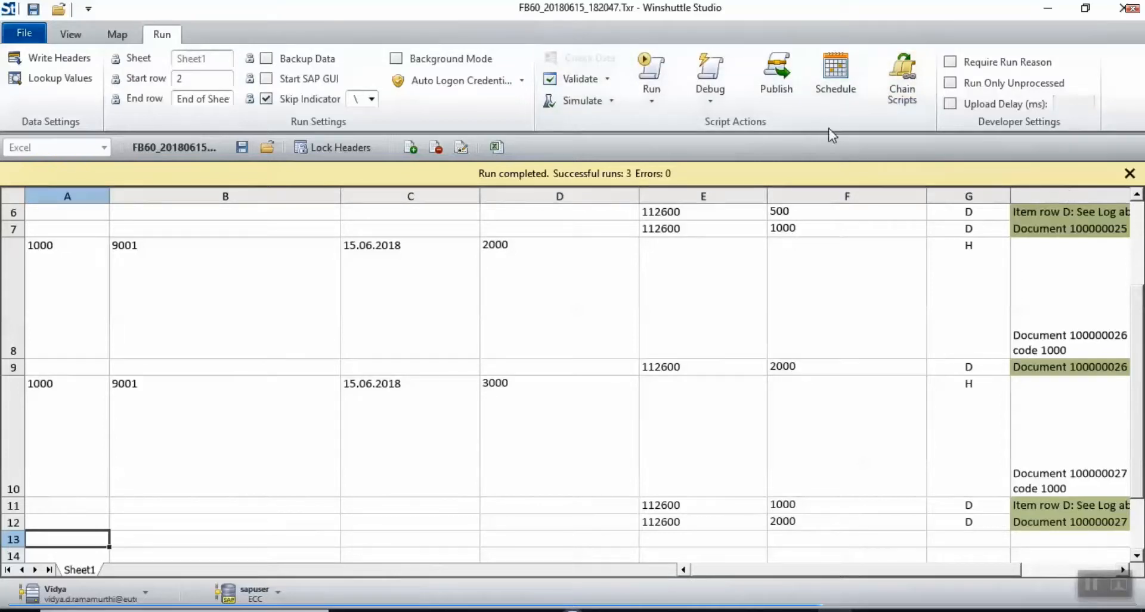
Step: Open the data workbook in Excel, maximize its window and zoom out to 90%
left_click(496, 147)
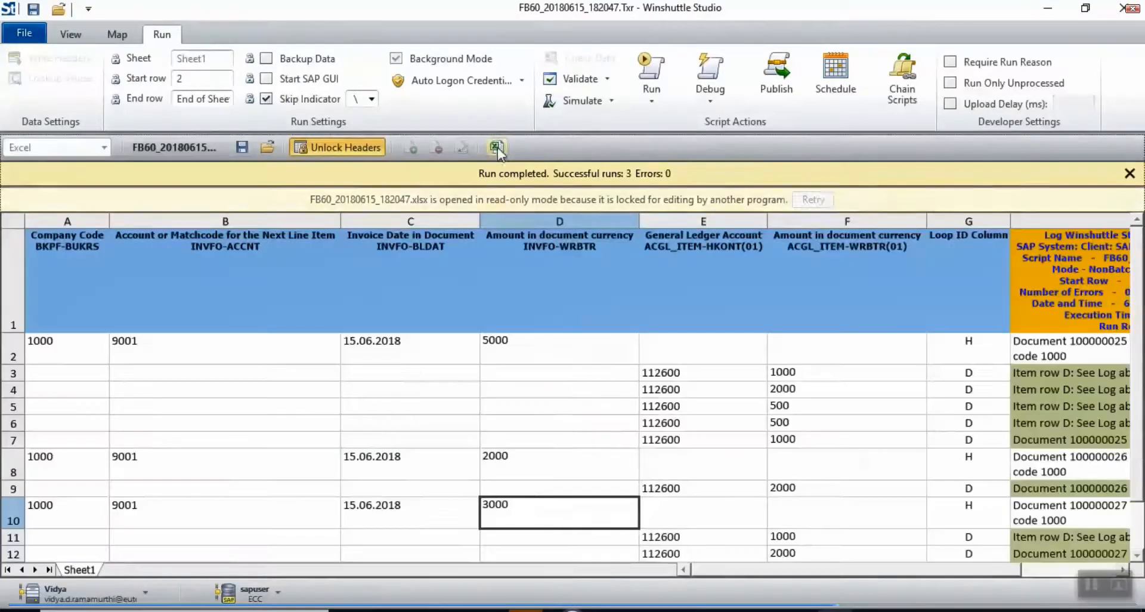
left_click(525, 610)
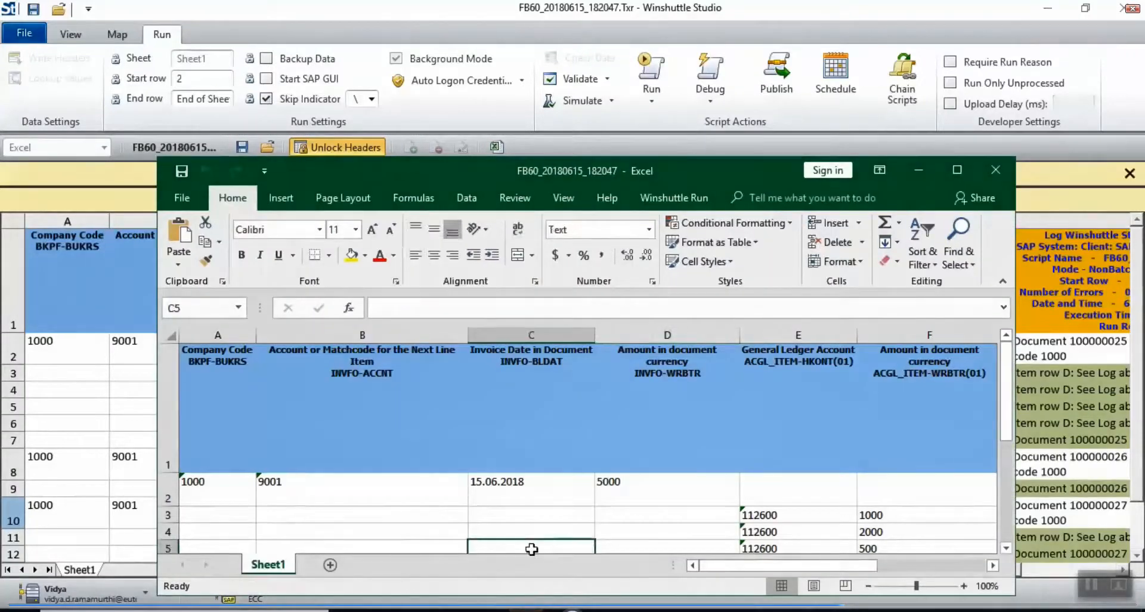
left_click(529, 610)
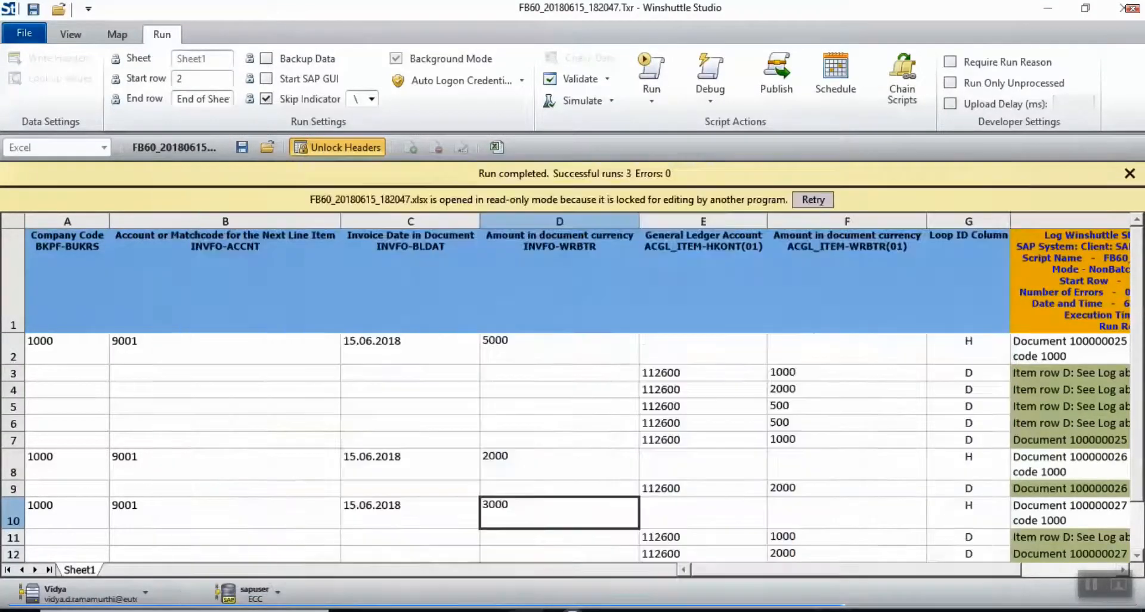
left_click(529, 608)
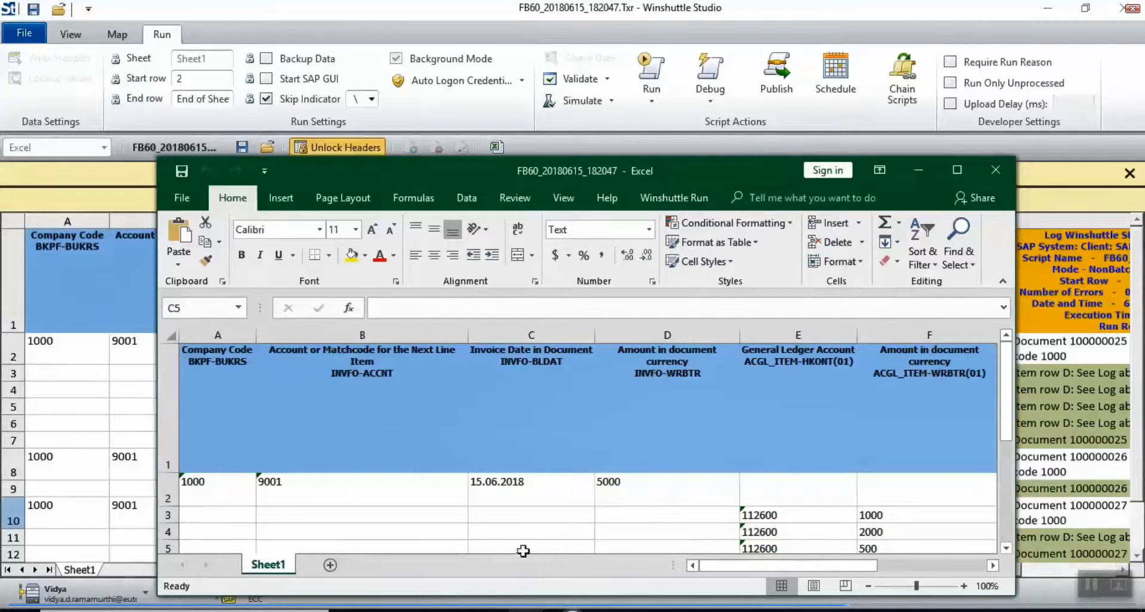
left_click(956, 172)
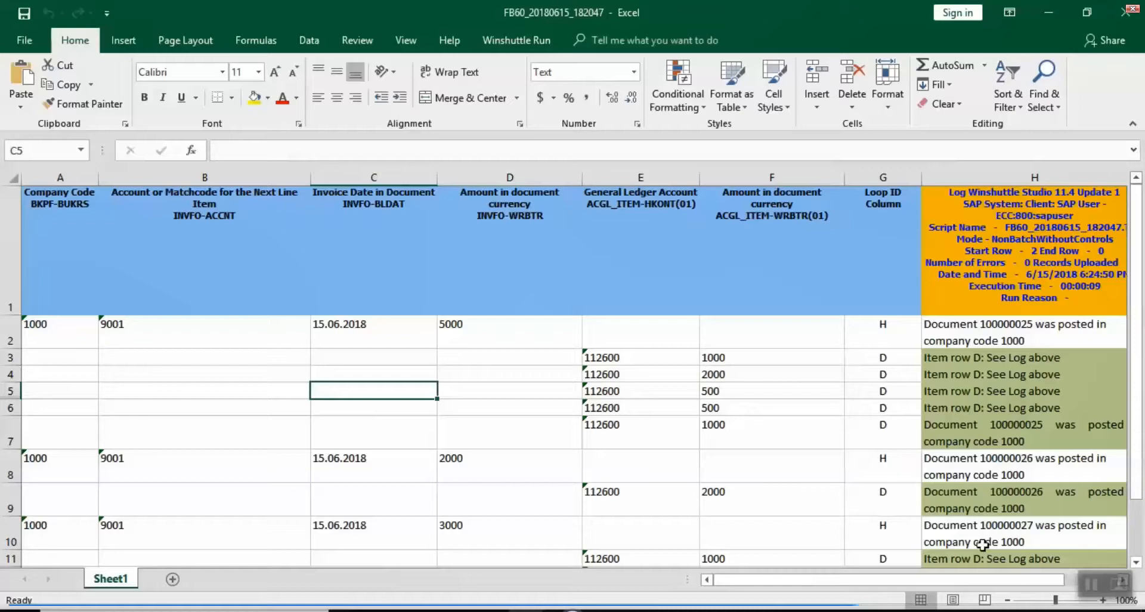
left_click(1007, 601)
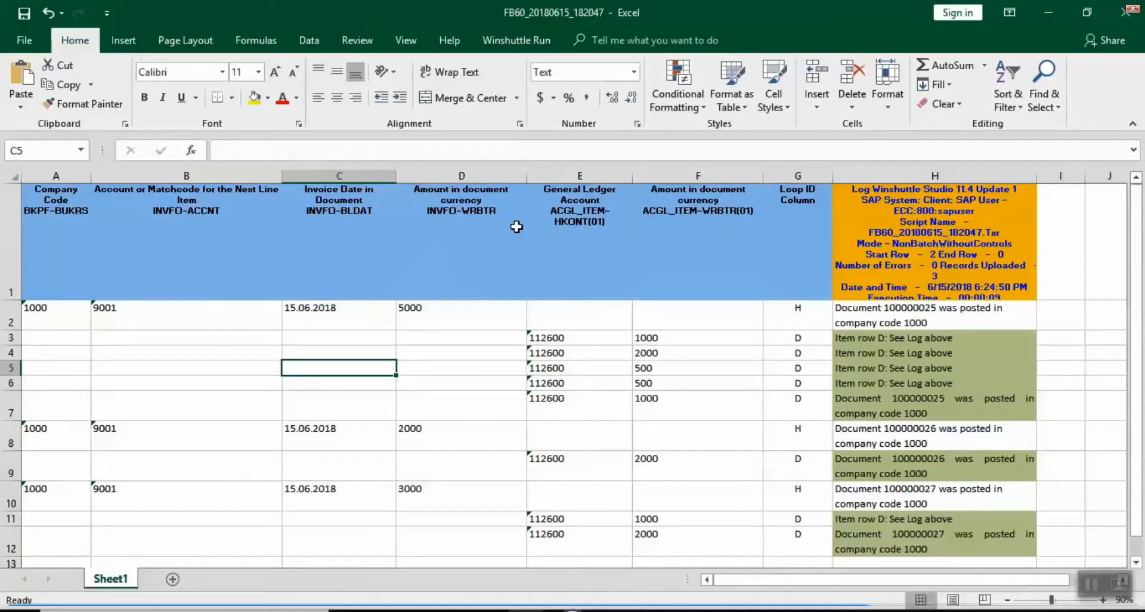
left_click(516, 37)
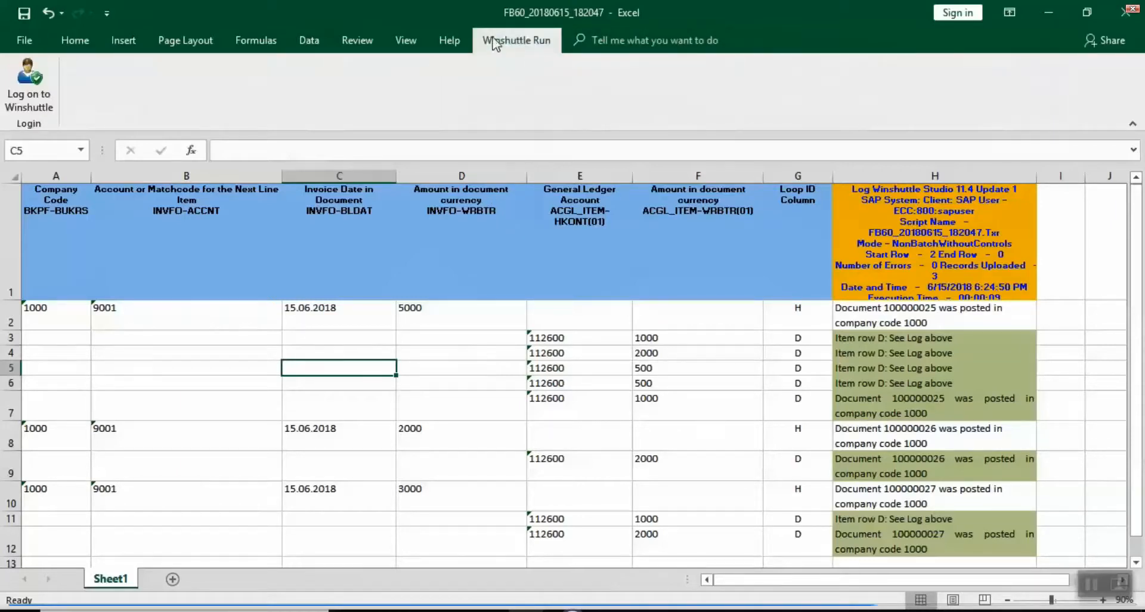
Step: Log on to the Winshuttle Run add-in, loading run settings with start row 2 and end row EndOfSheet
left_click(18, 89)
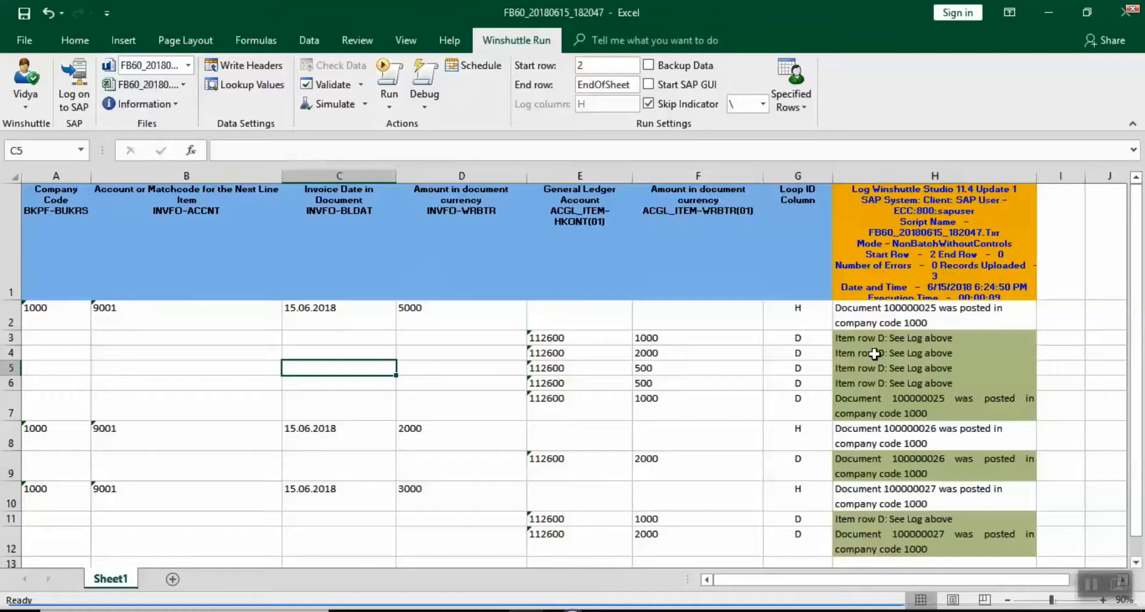
left_click(880, 319)
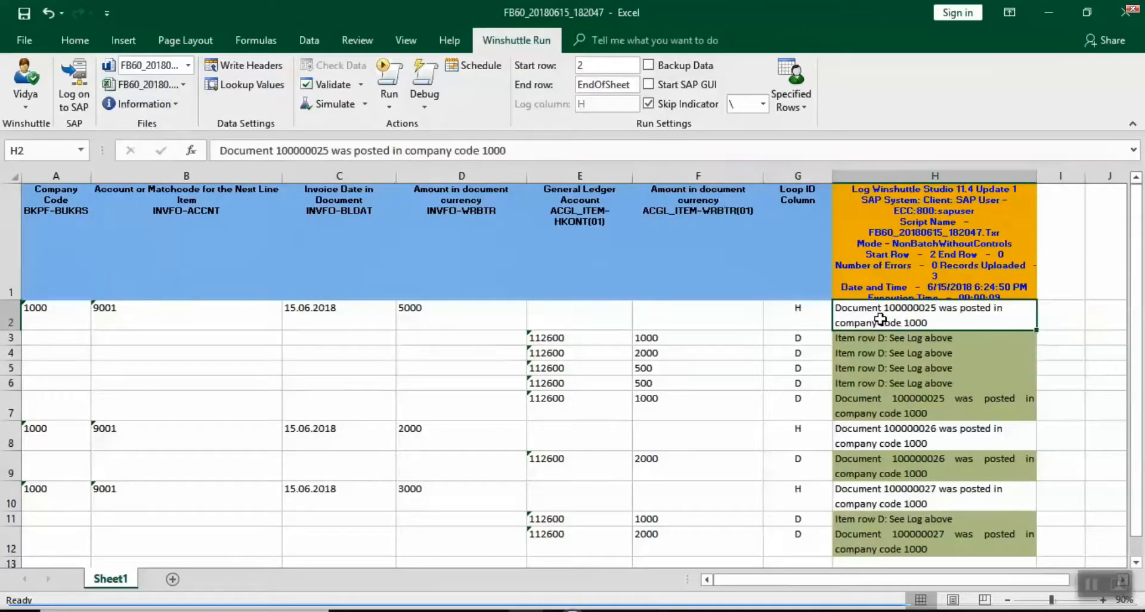
Step: Delete the previous run's messages from log column H below the header, then return to cell A1
key("Down")
key("Down")
key("Down")
key("Up")
key("Up")
key("Up")
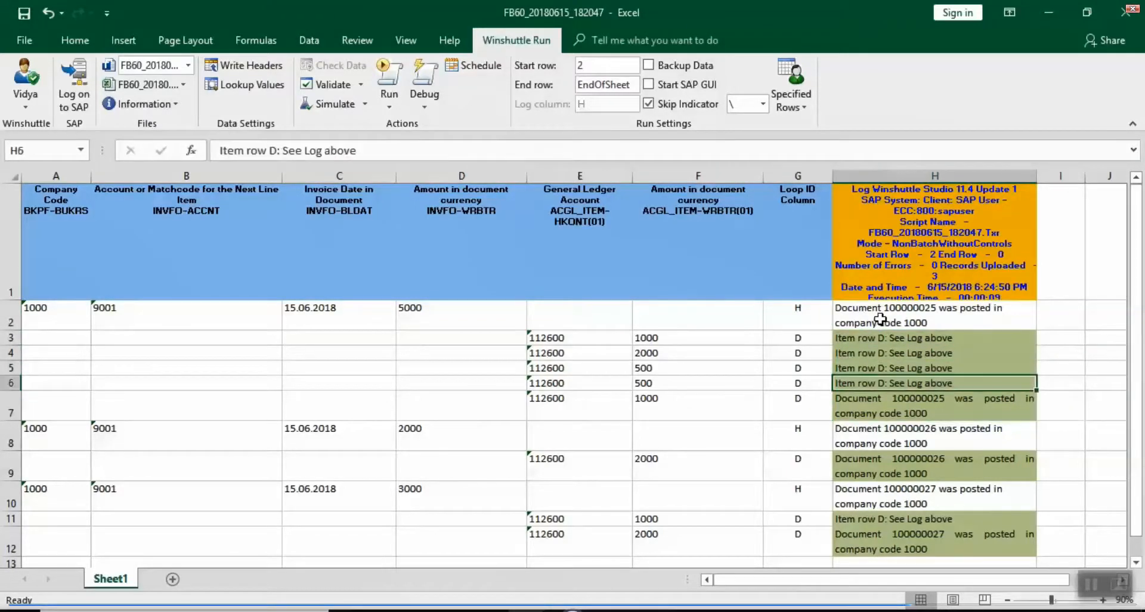
left_click(880, 319)
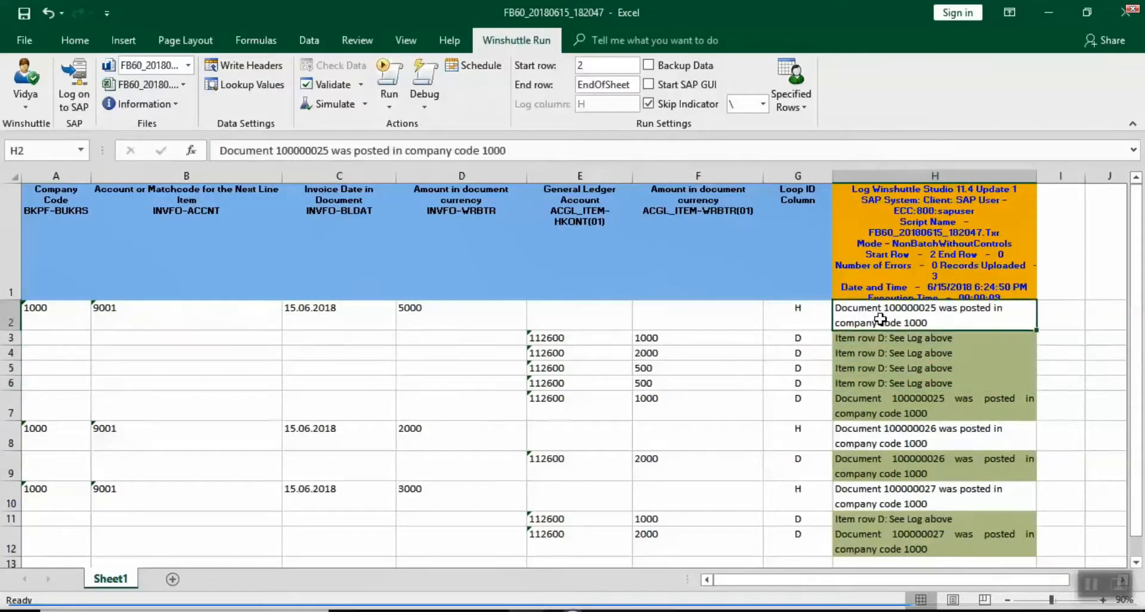
key("shift+Down")
key("shift+Down")
key("shift+Down")
key("shift+Down")
key("shift+Down")
key("shift+Down")
key("shift+Down")
key("shift+Down")
key("shift+Down")
key("shift+Down")
key("shift+Down")
key("shift+Down")
key("shift+Down")
key("shift+Down")
key("shift+Down")
key("shift+Down")
key("shift+Down")
key("shift+Down")
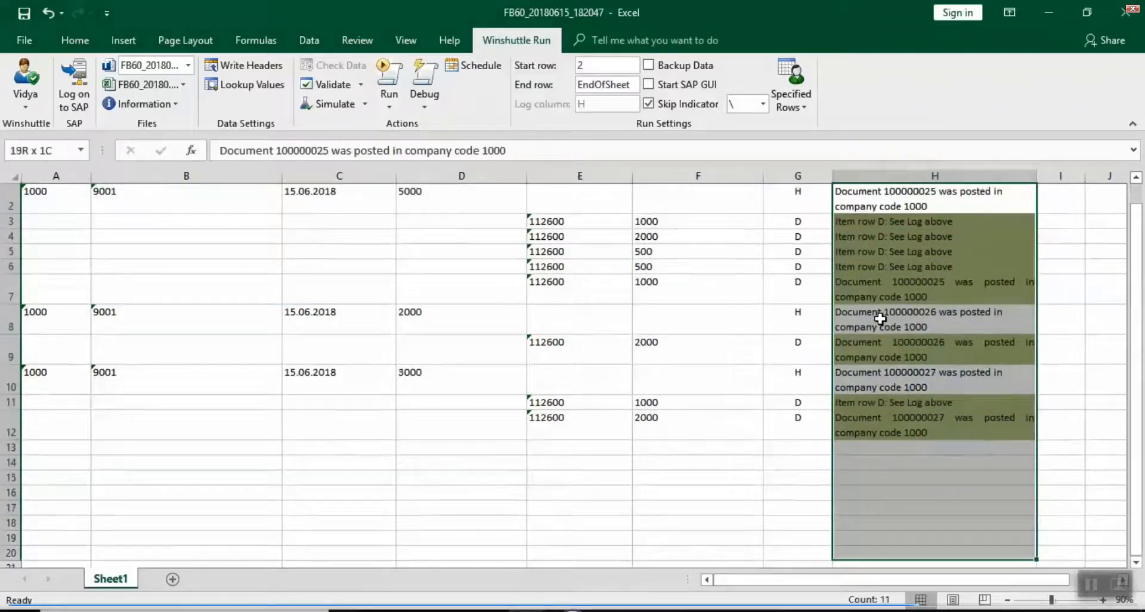
key("shift+Down")
key("shift+Down")
key("shift+Down")
key("shift+Down")
key("shift+Down")
key("shift+Down")
key("shift+Down")
key("shift+Down")
key("shift+Down")
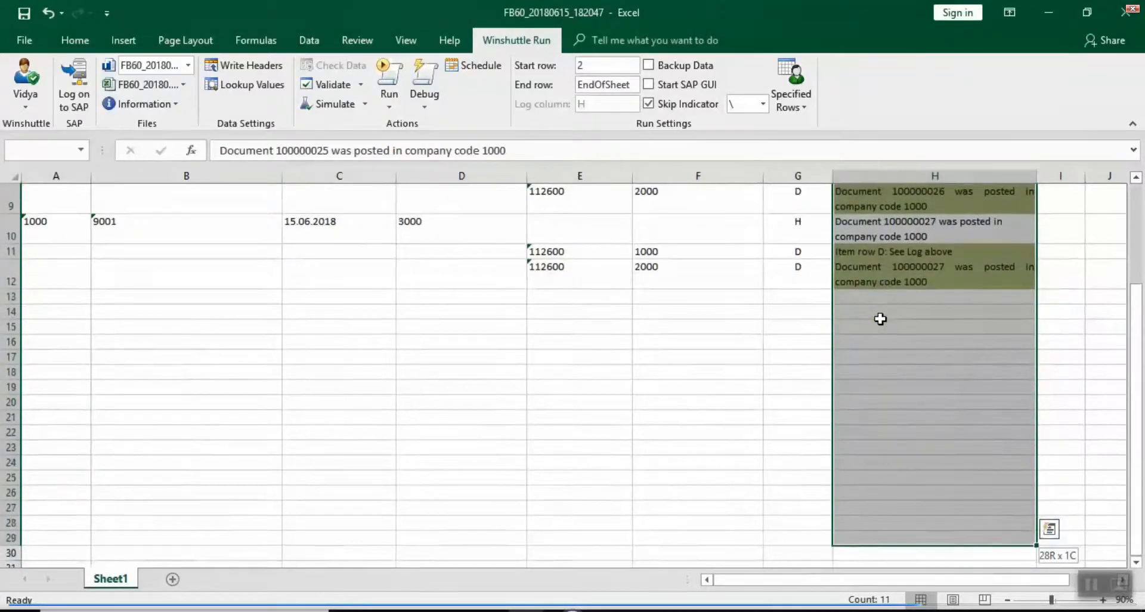
key("shift+Up")
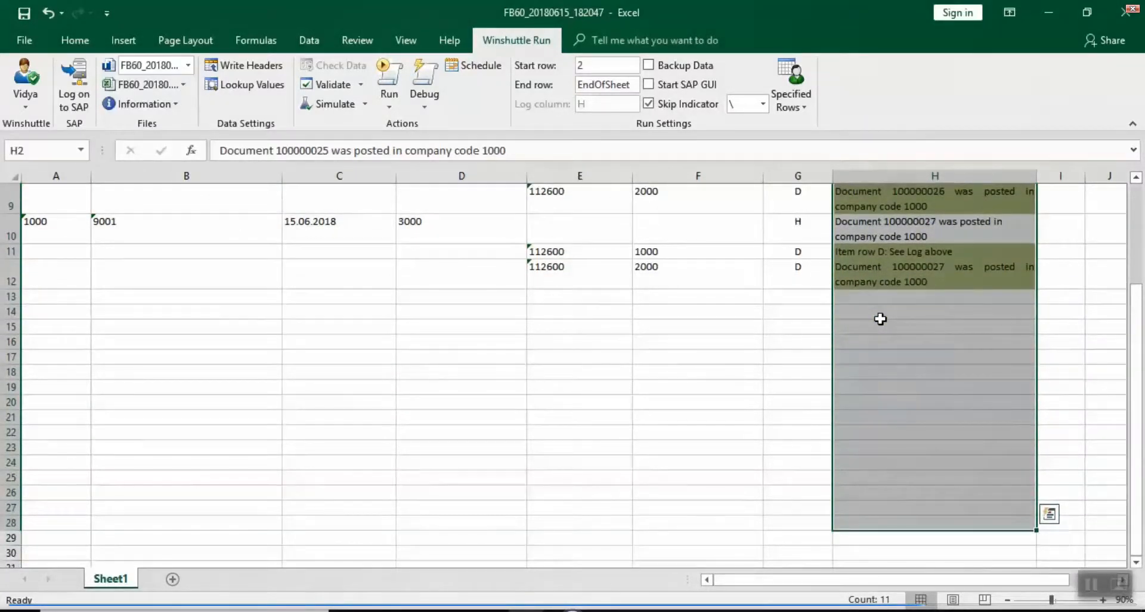
key("Delete")
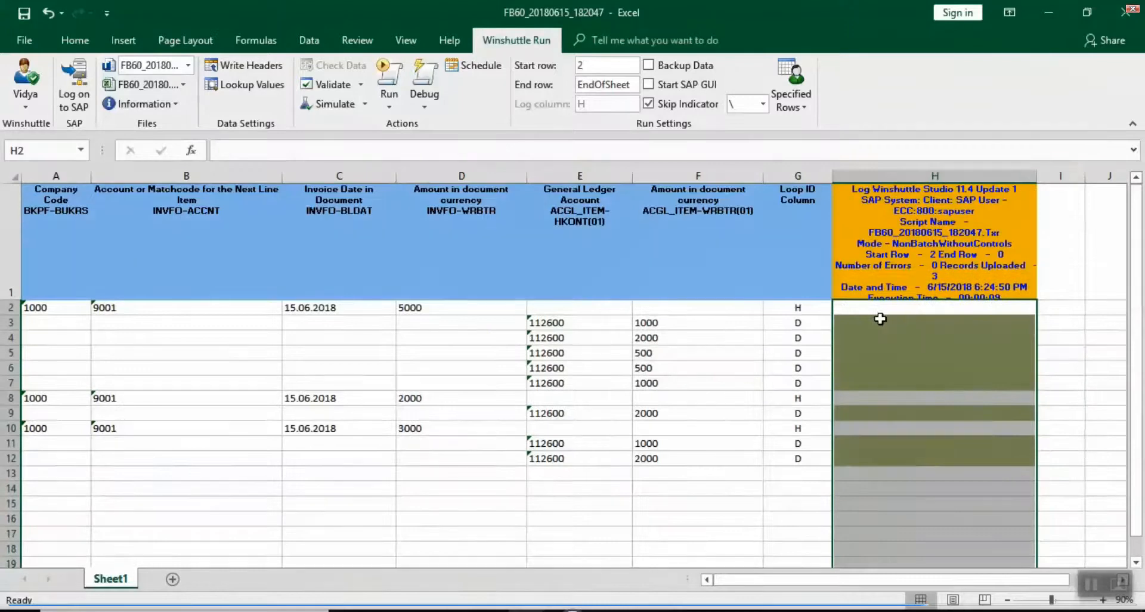
key("Up")
key("Left")
key("Left")
key("Left")
key("Left")
key("Left")
key("Left")
key("Left")
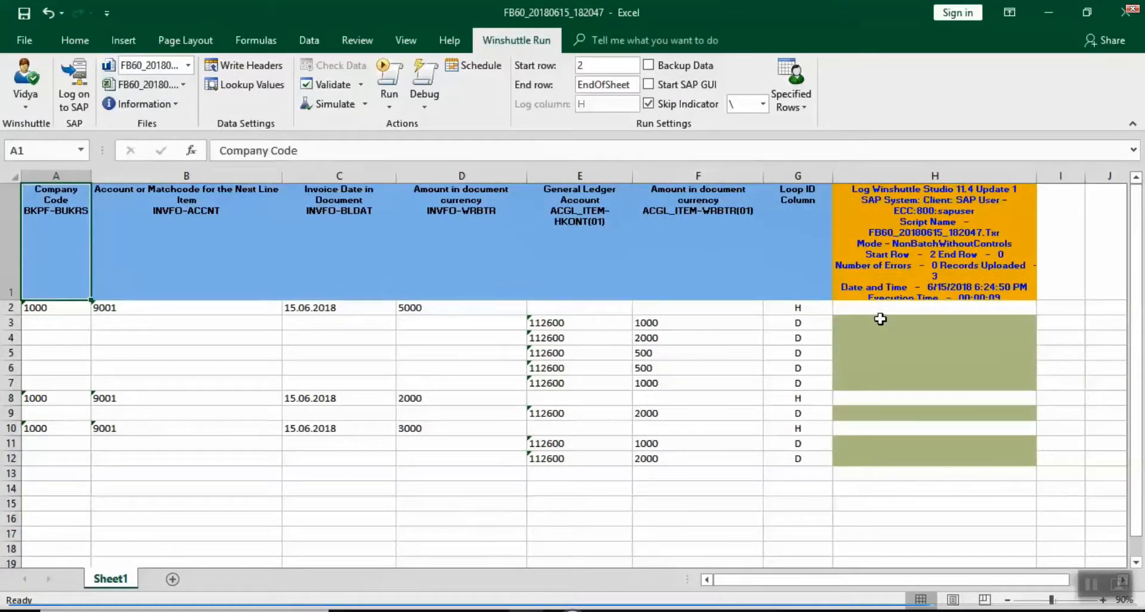
left_click(76, 85)
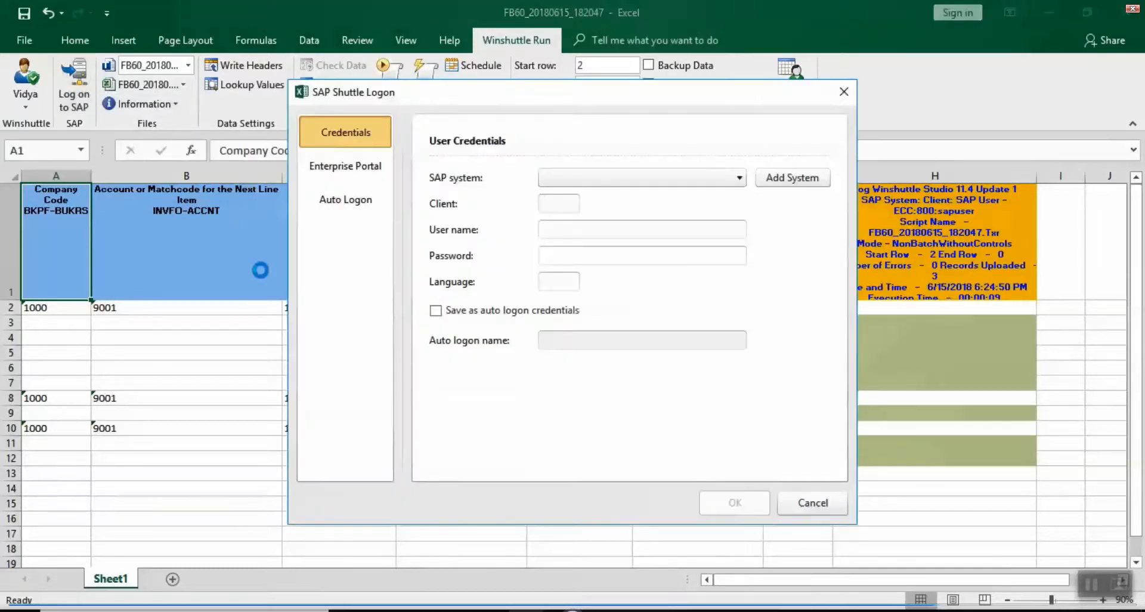
left_click(345, 199)
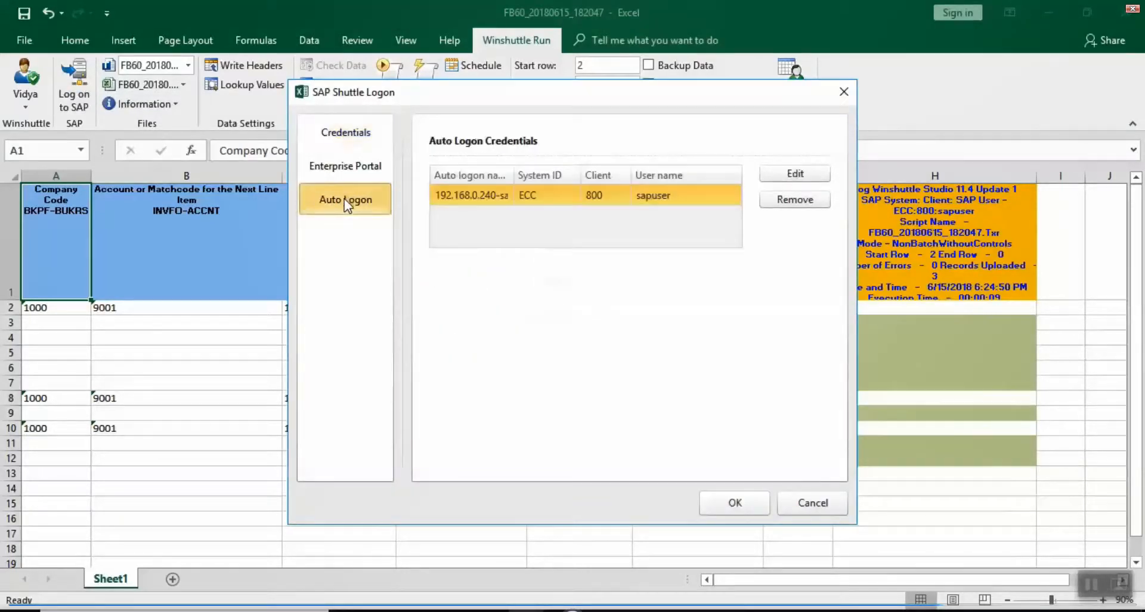
left_click(750, 510)
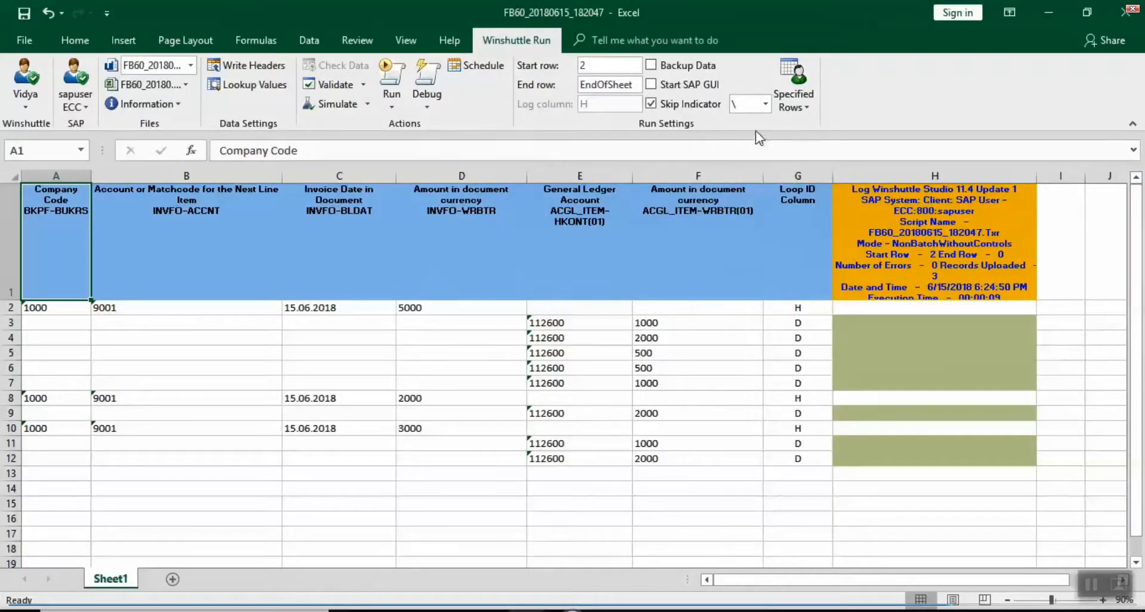
Step: Keep the skip indicator as \ and post the three invoices, logging documents 100000028 to 100000030
left_click(764, 106)
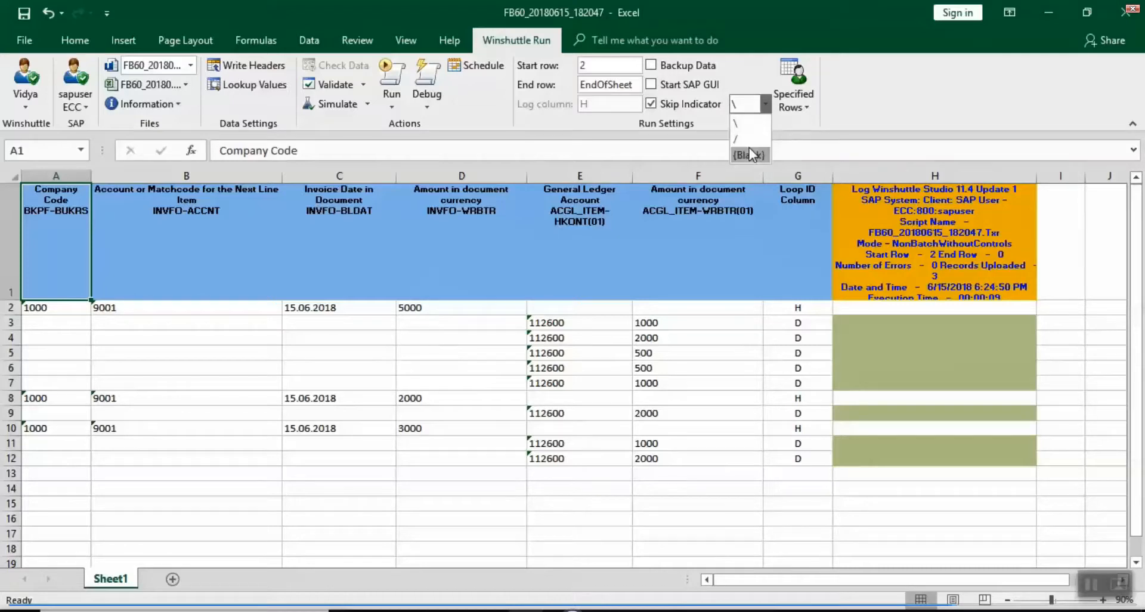
left_click(913, 81)
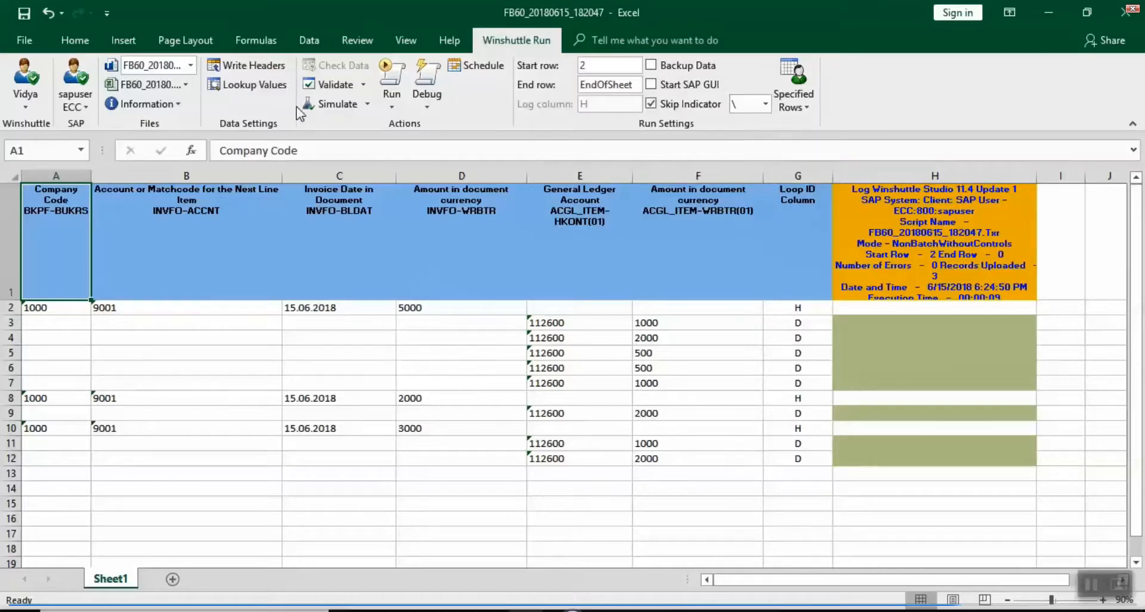
left_click(391, 81)
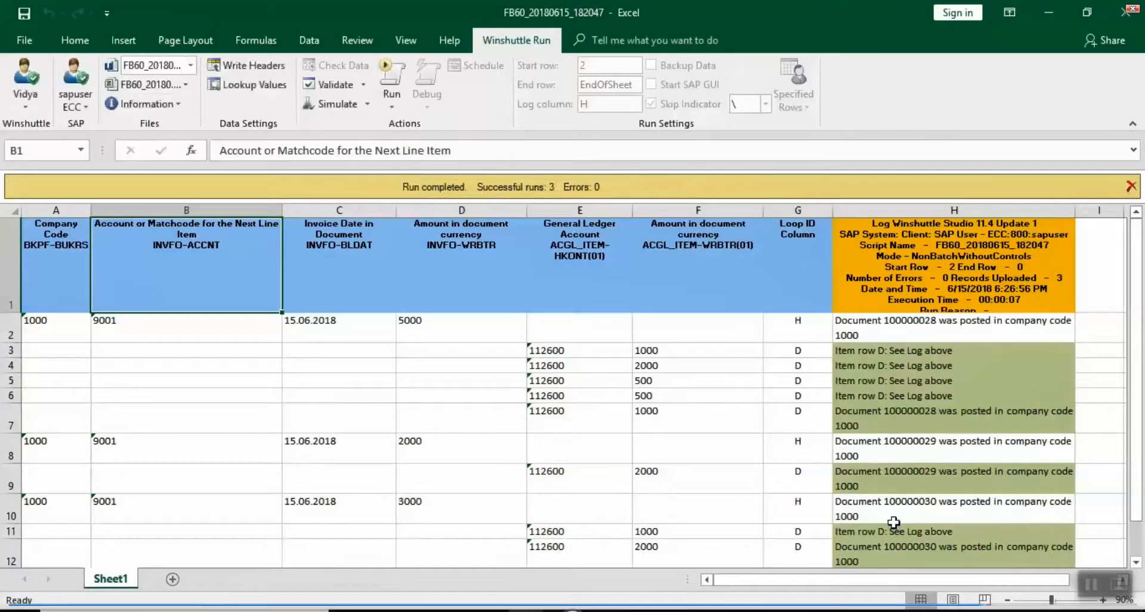
Step: Delete the posting messages in H2:H12 and move back up to the header row
key("Right")
key("Right")
key("Right")
key("Right")
key("Right")
key("Right")
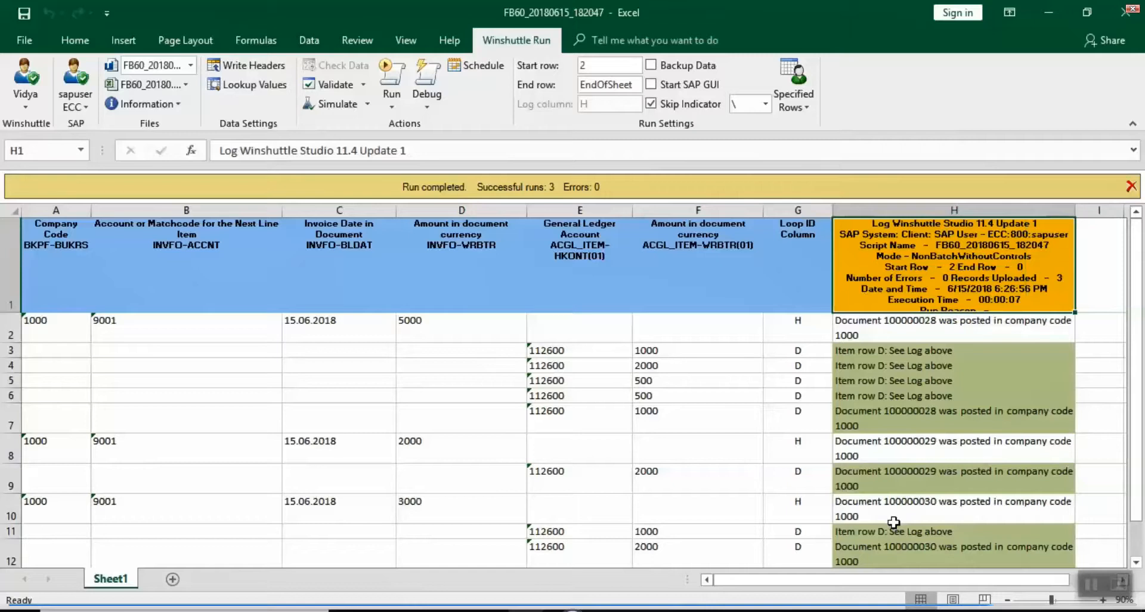
key("Down")
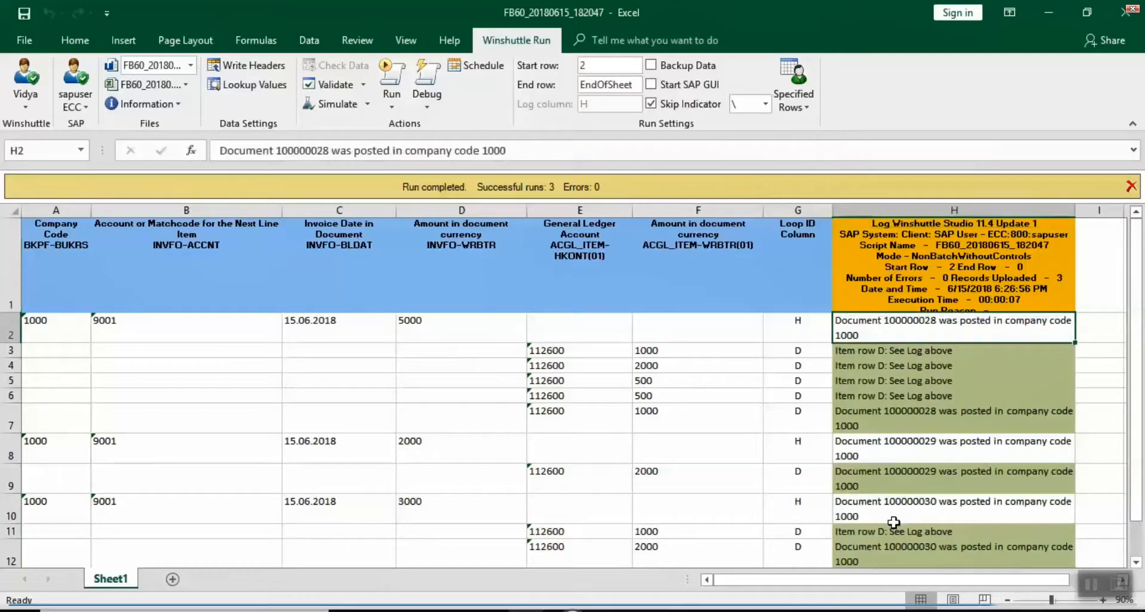
key("shift+Down")
key("shift+Down")
key("shift+Down")
key("shift+Down")
key("shift+Down")
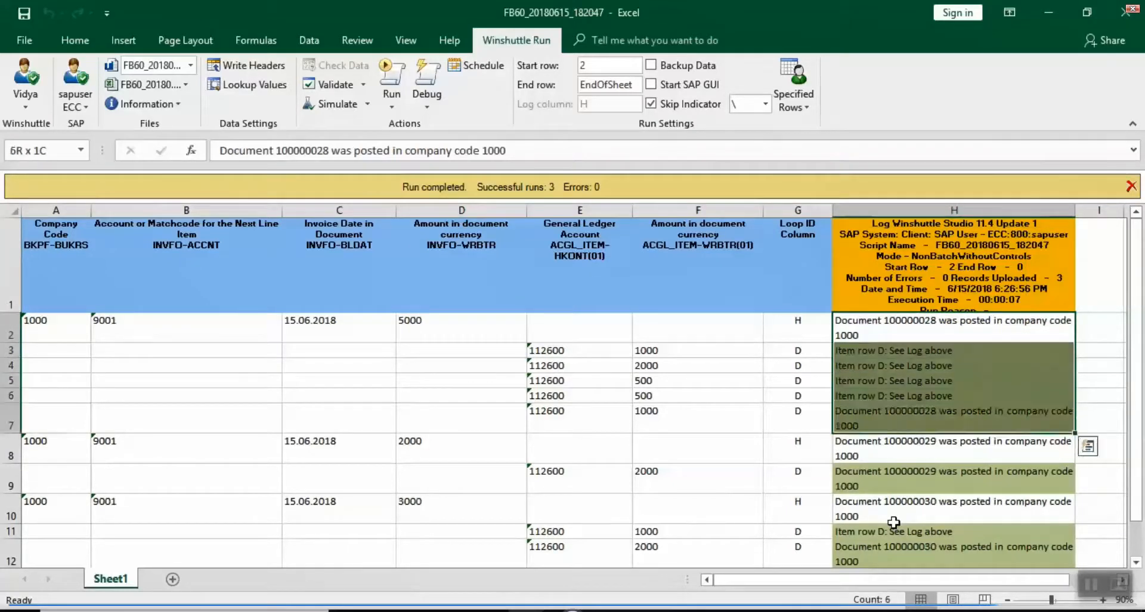
key("shift+Down")
key("shift+Down")
key("shift+Down")
key("shift+Down")
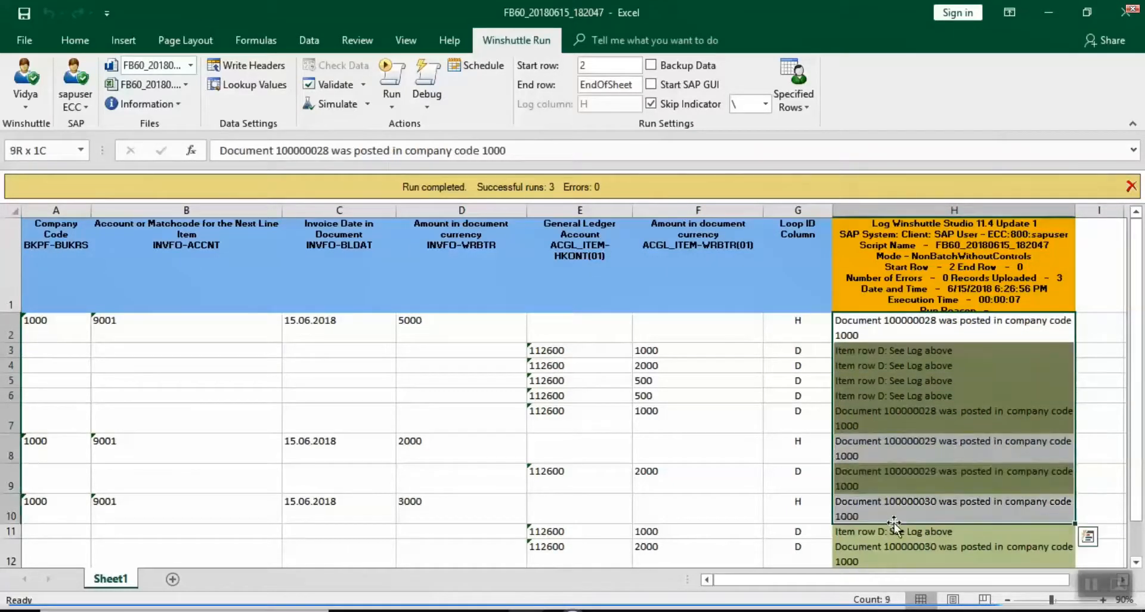
key("shift+Down")
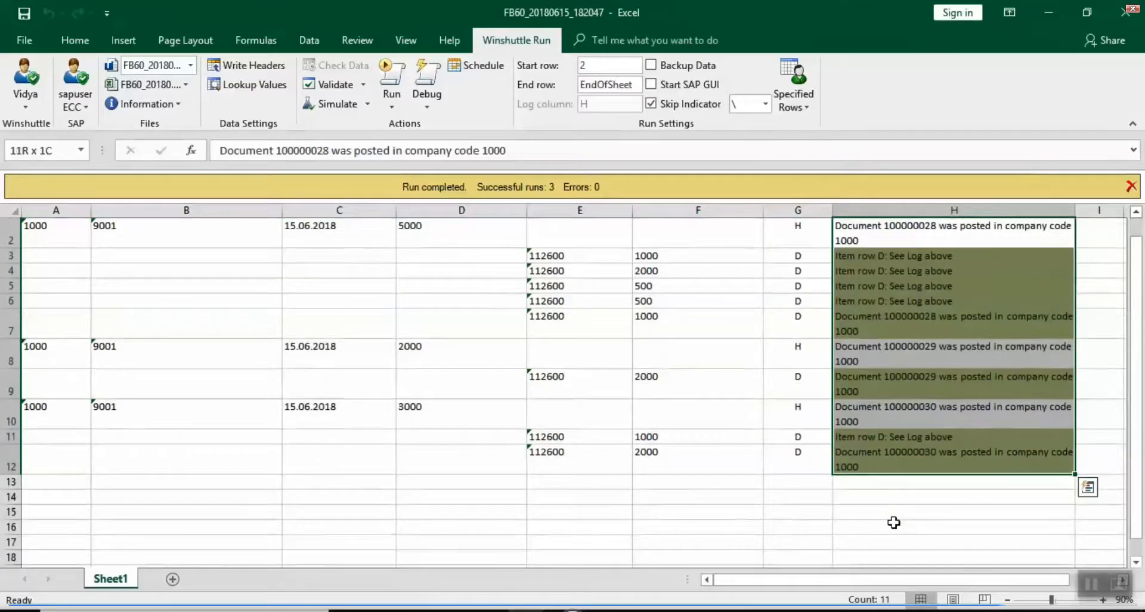
key("Delete")
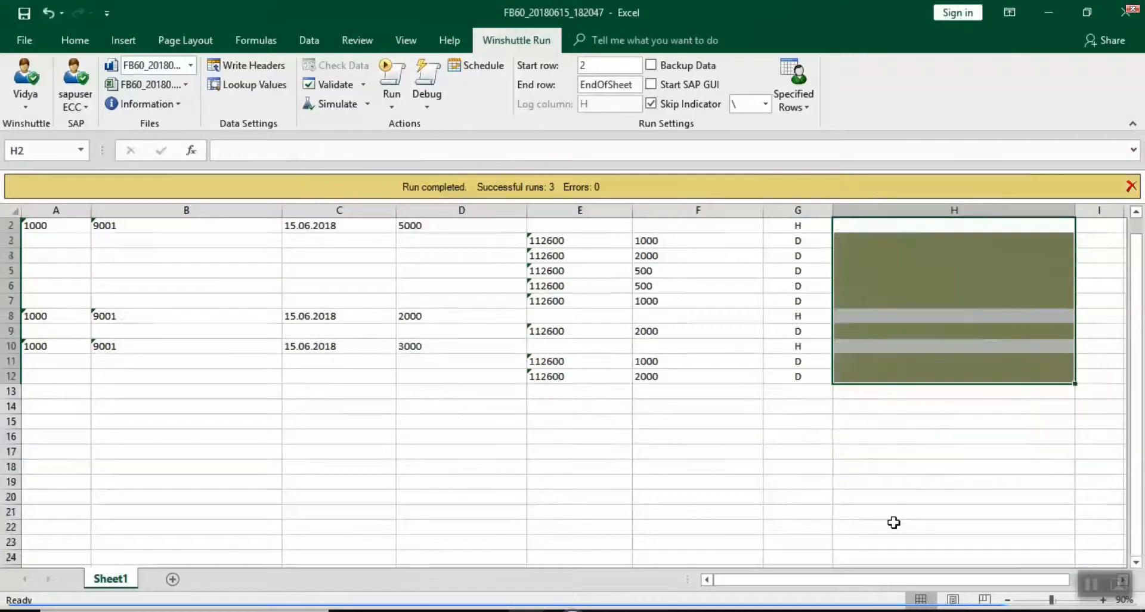
left_click(799, 284)
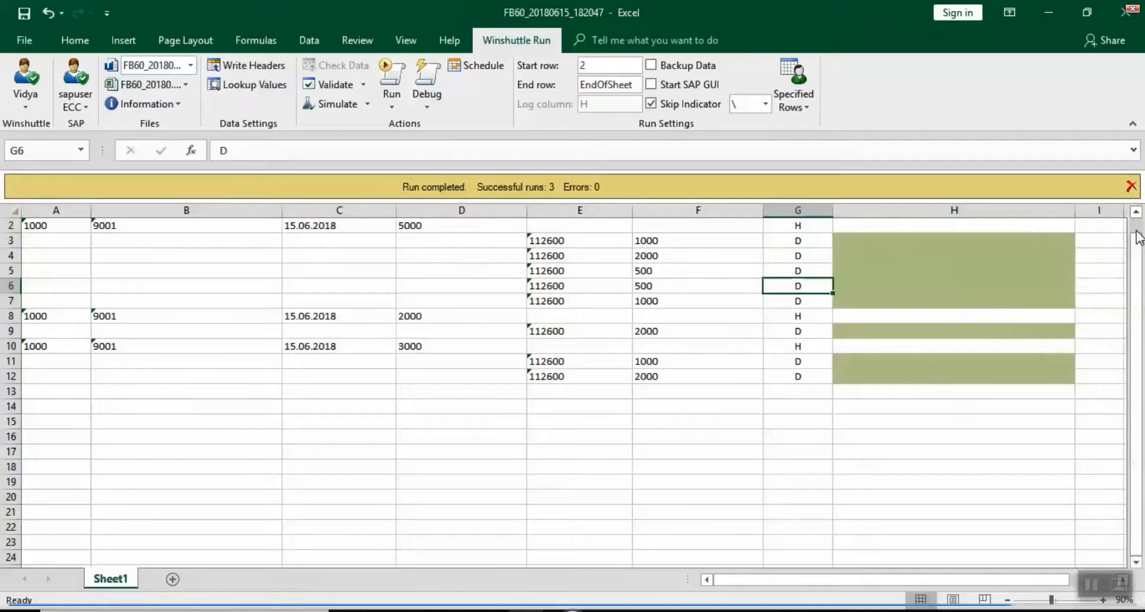
scroll(1134, 244, "up", 2)
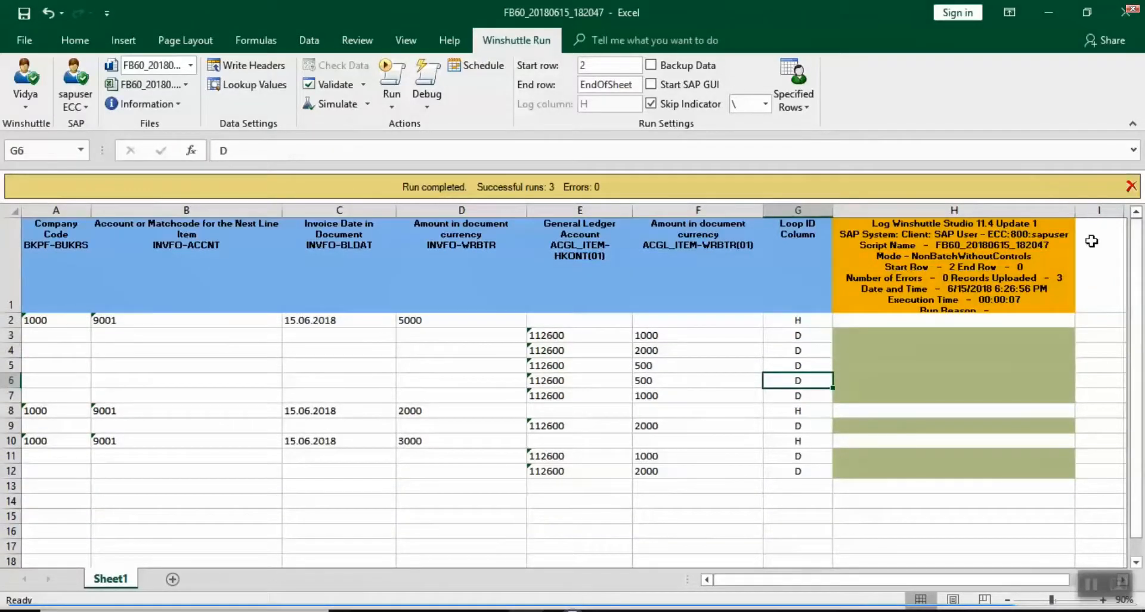
key("Up")
key("Up")
key("Up")
key("Up")
key("Up")
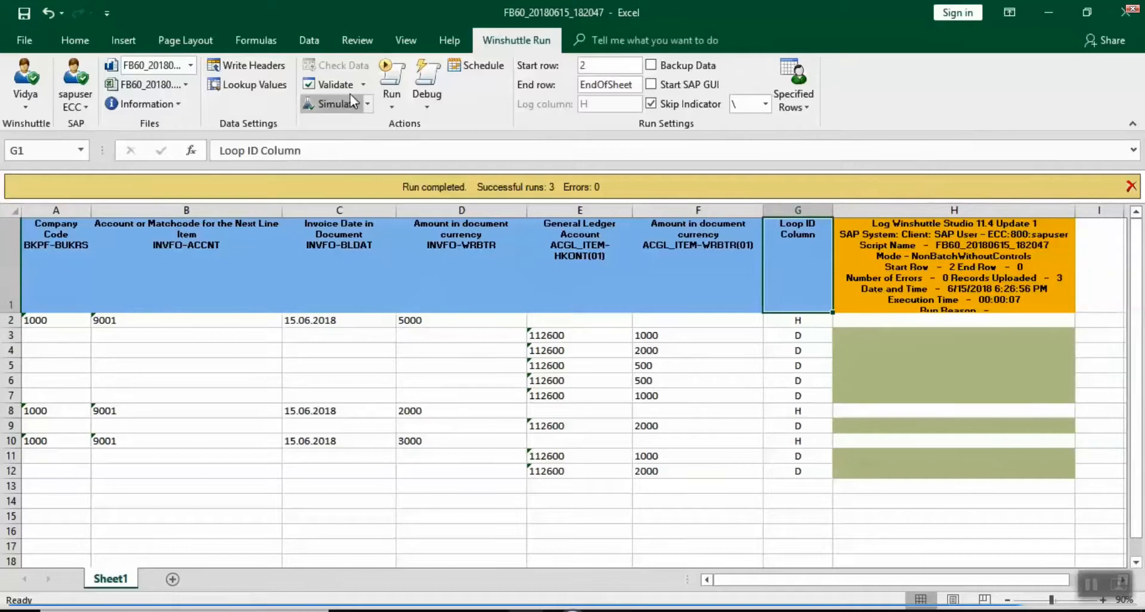
Step: Validate all rows, then post them, logging documents 100000031, 100000032 and 100000033
left_click(336, 85)
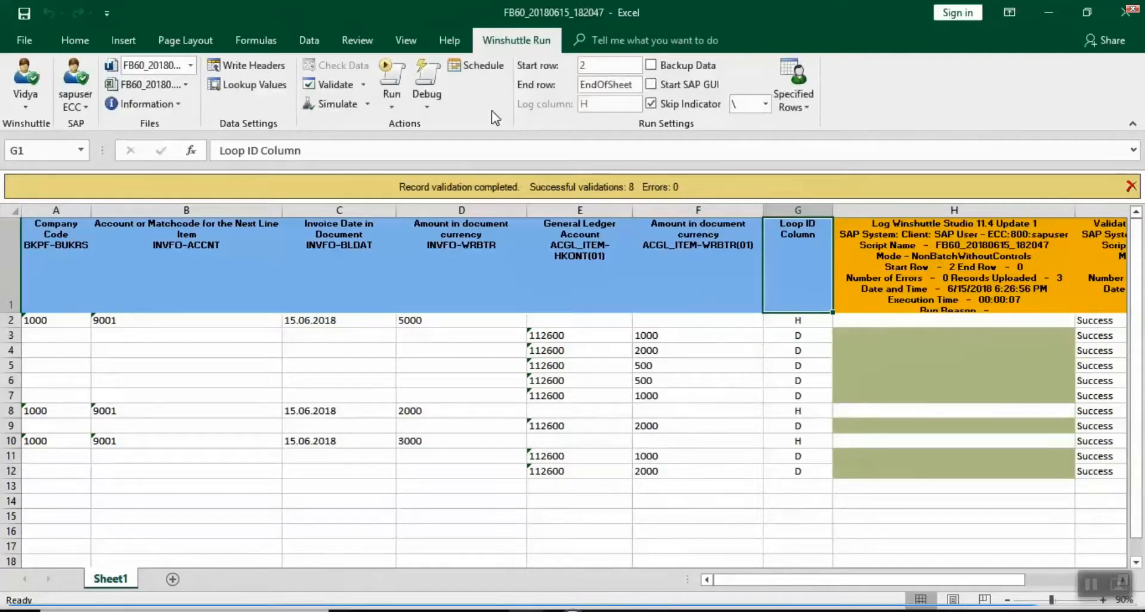
left_click(388, 80)
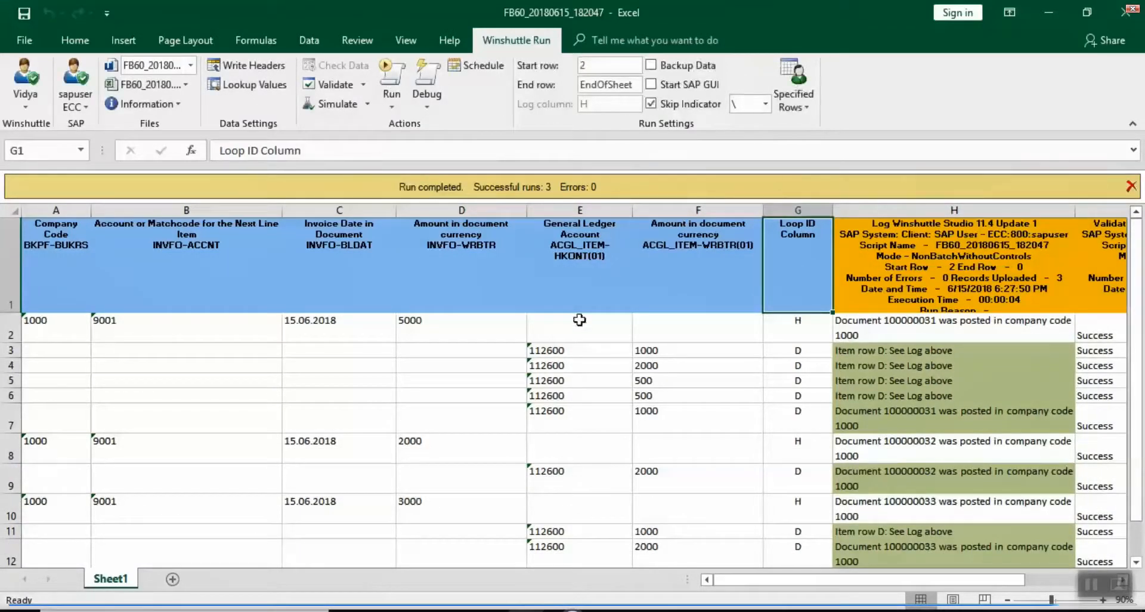
Step: Shorten the E3 account to 11260 and delete the old results in H2:I14
double_click(565, 348)
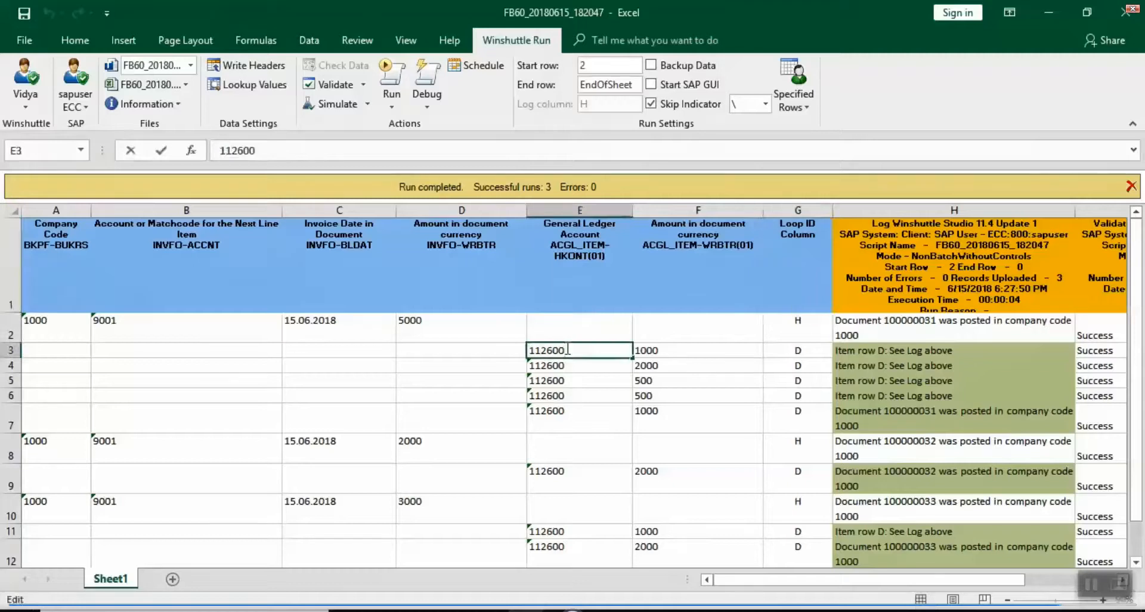
key("Tab")
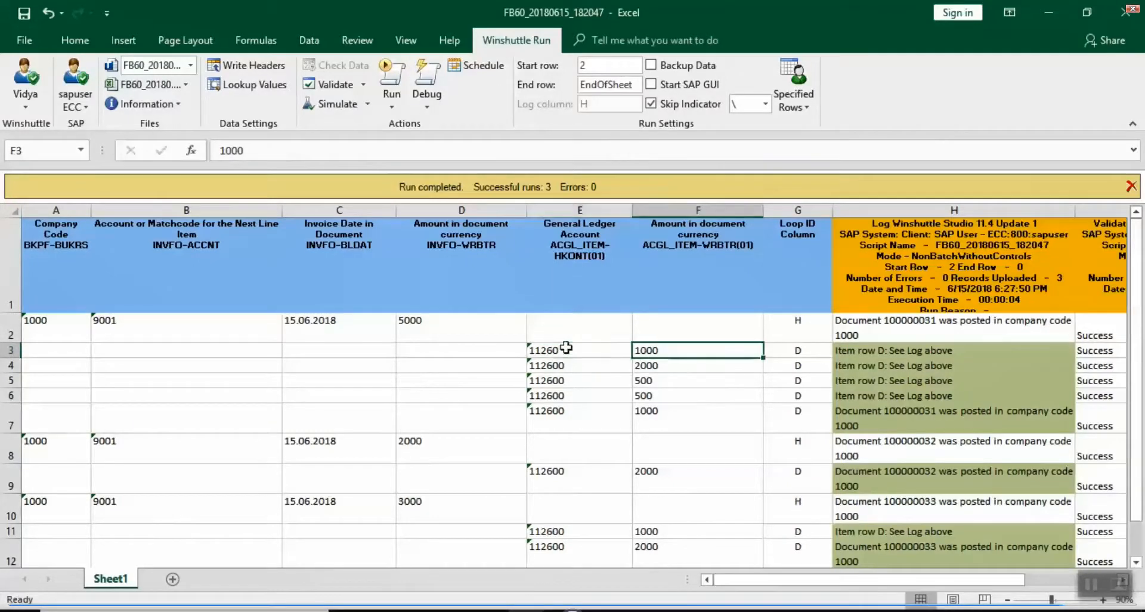
left_click(1006, 337)
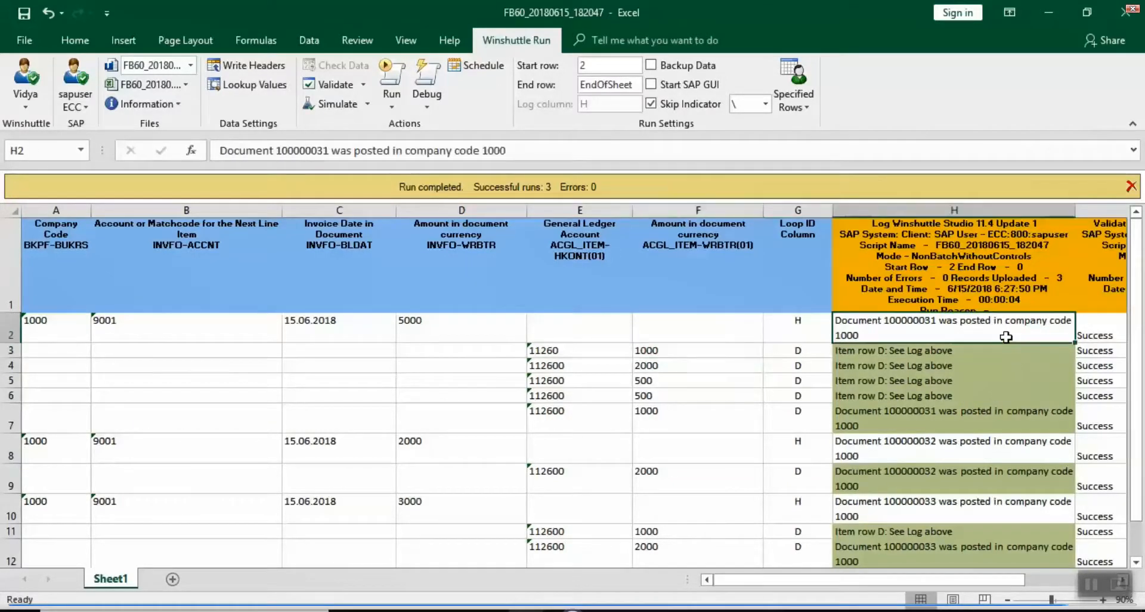
key("shift+Right")
key("shift+Down")
key("shift+Down")
key("shift+Down")
key("shift+Down")
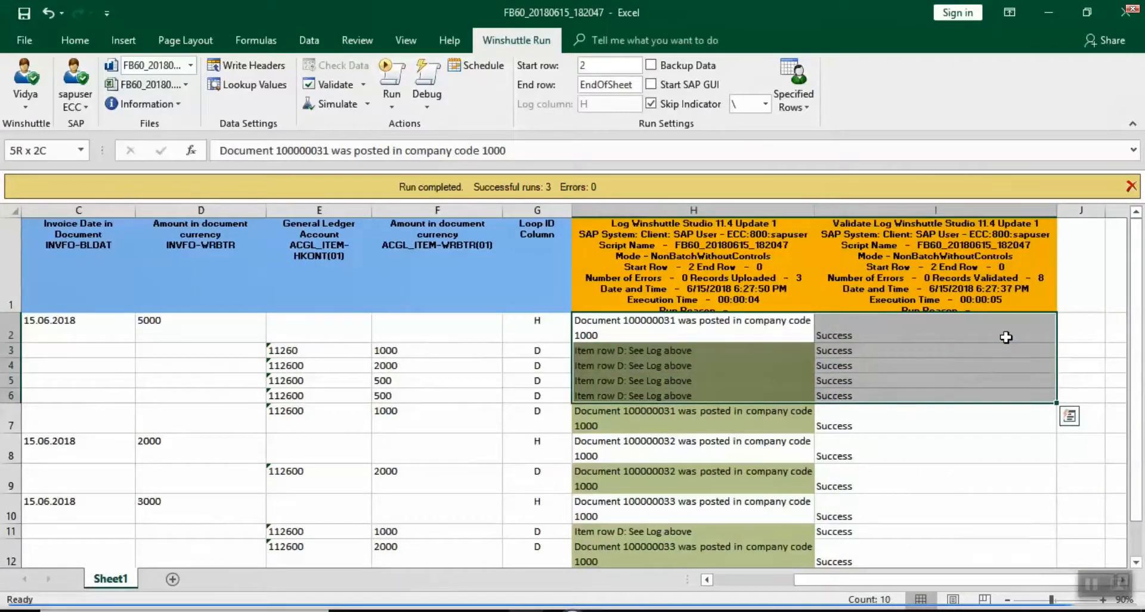
key("shift+Down")
key("shift+Down")
key("shift+Down")
key("shift+Down")
key("shift+Down")
key("shift+Down")
key("shift+Down")
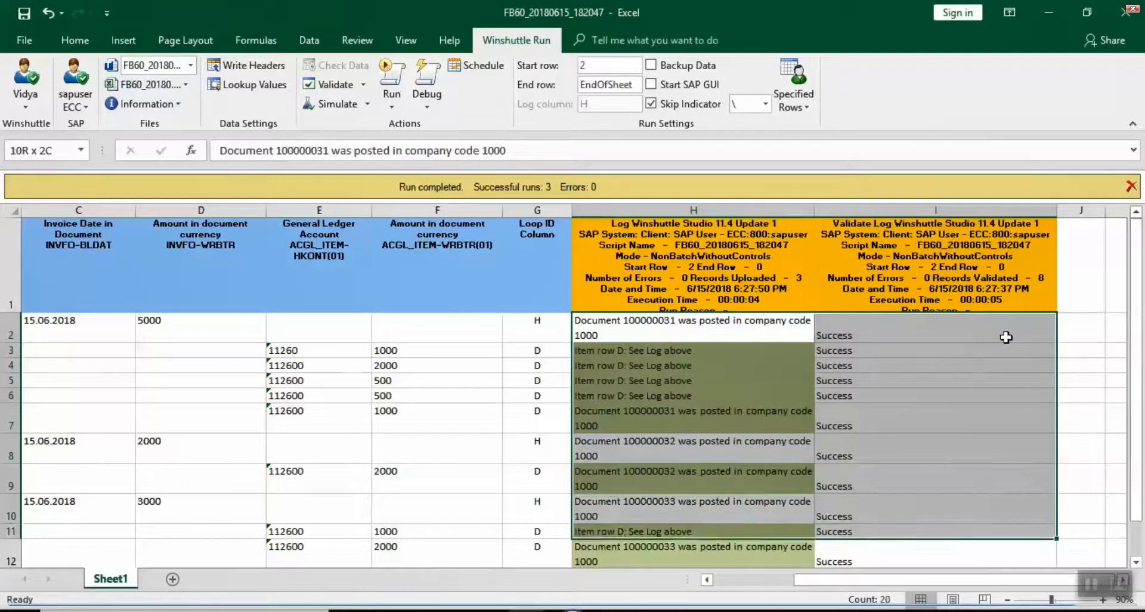
key("shift+Down")
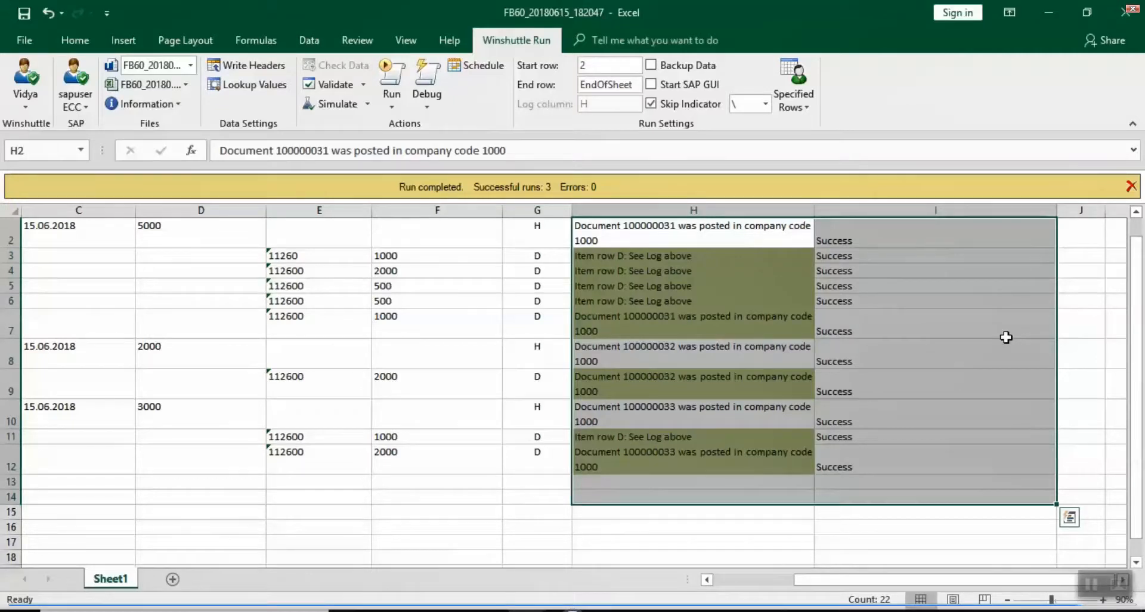
key("Delete")
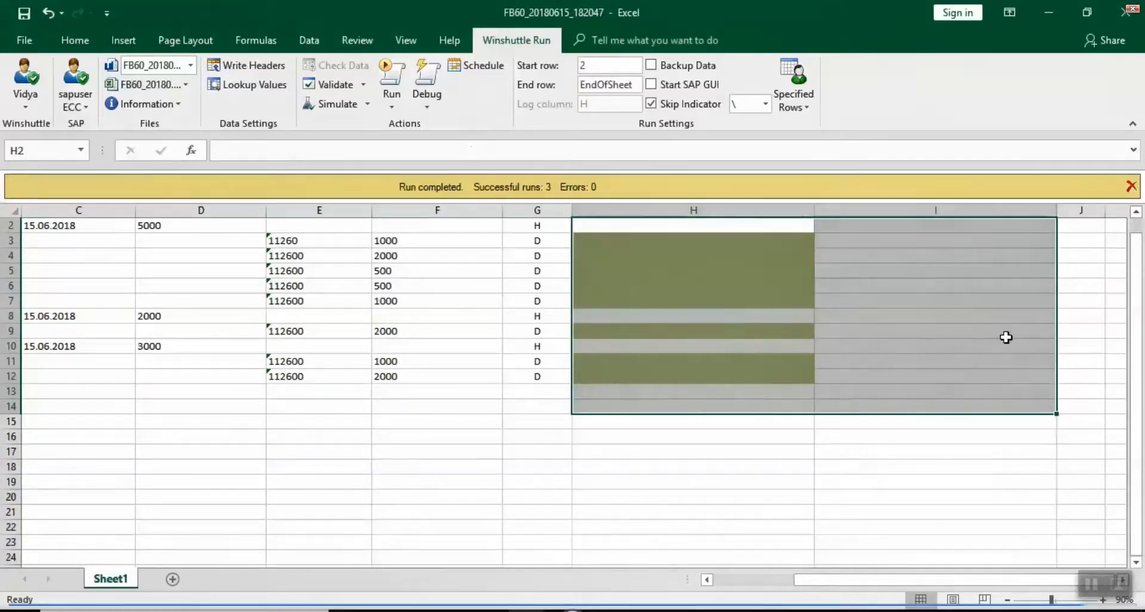
key("Up")
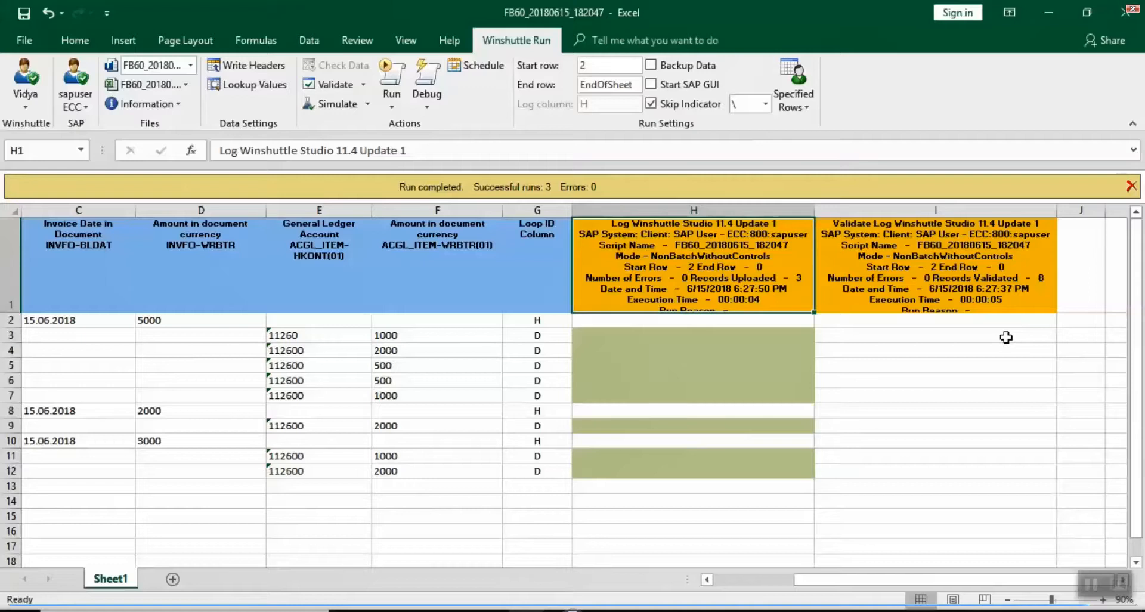
Step: Validate to flag account 11260 as missing from SKB1, restore E3 to 112600, and post again
left_click(322, 89)
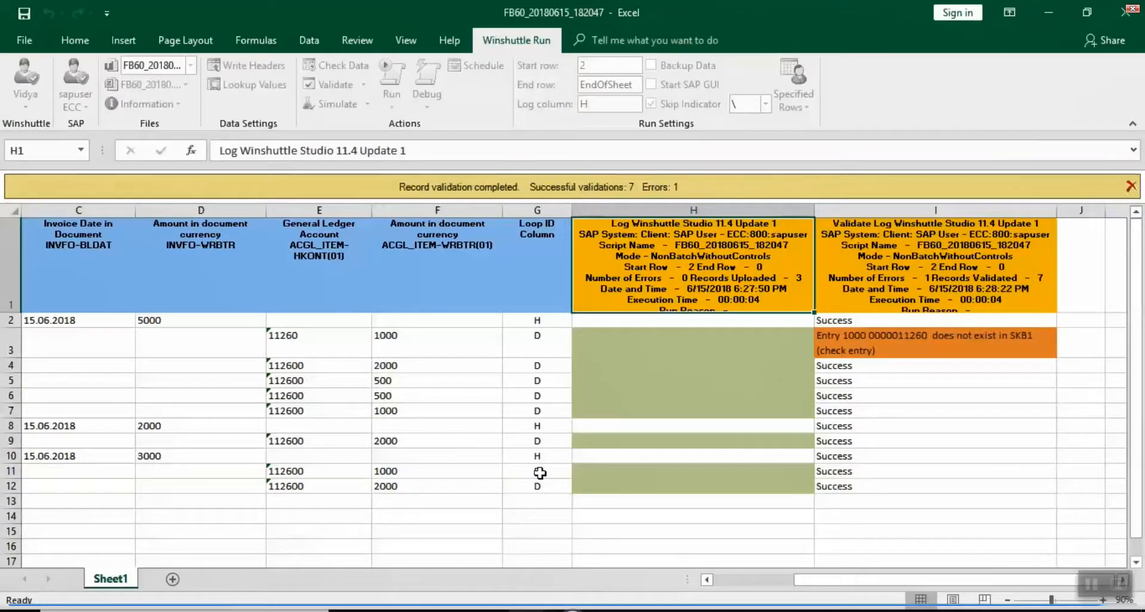
double_click(304, 339)
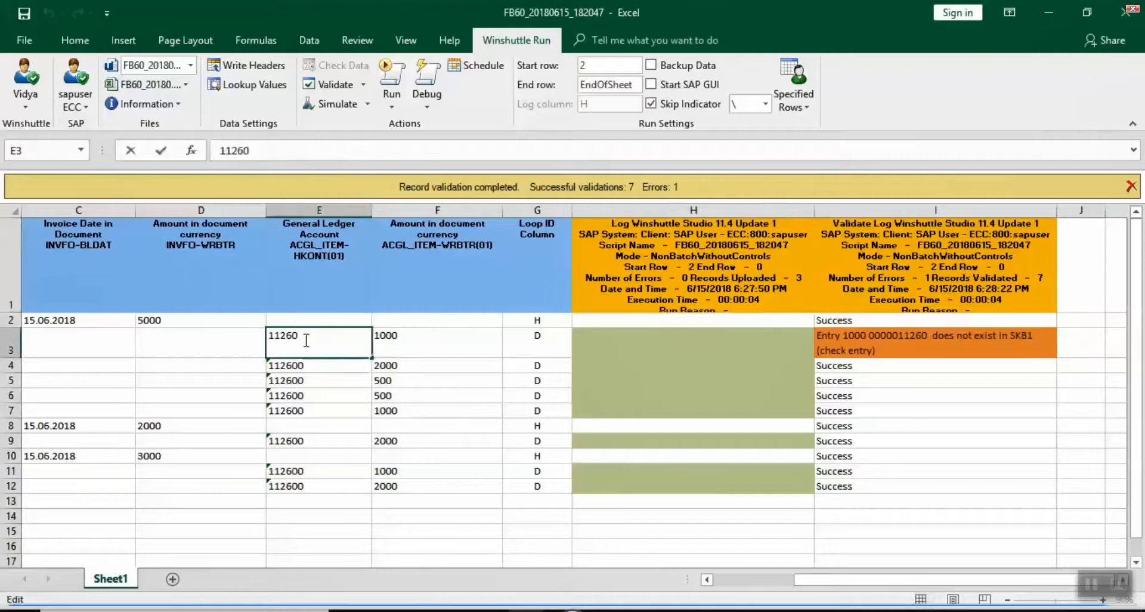
type("0")
left_click(427, 325)
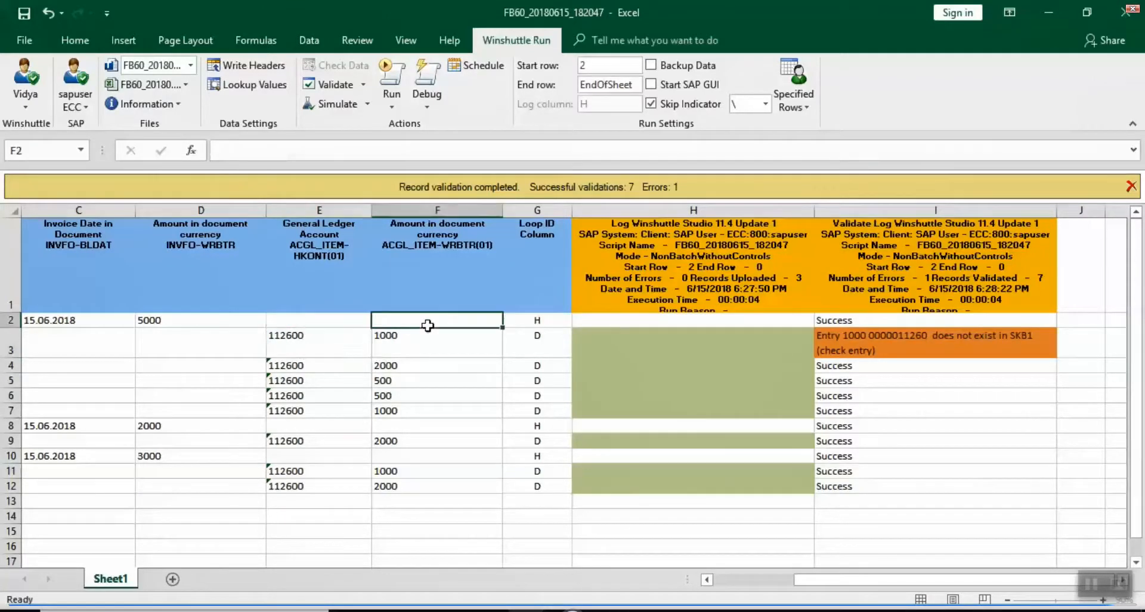
left_click(393, 79)
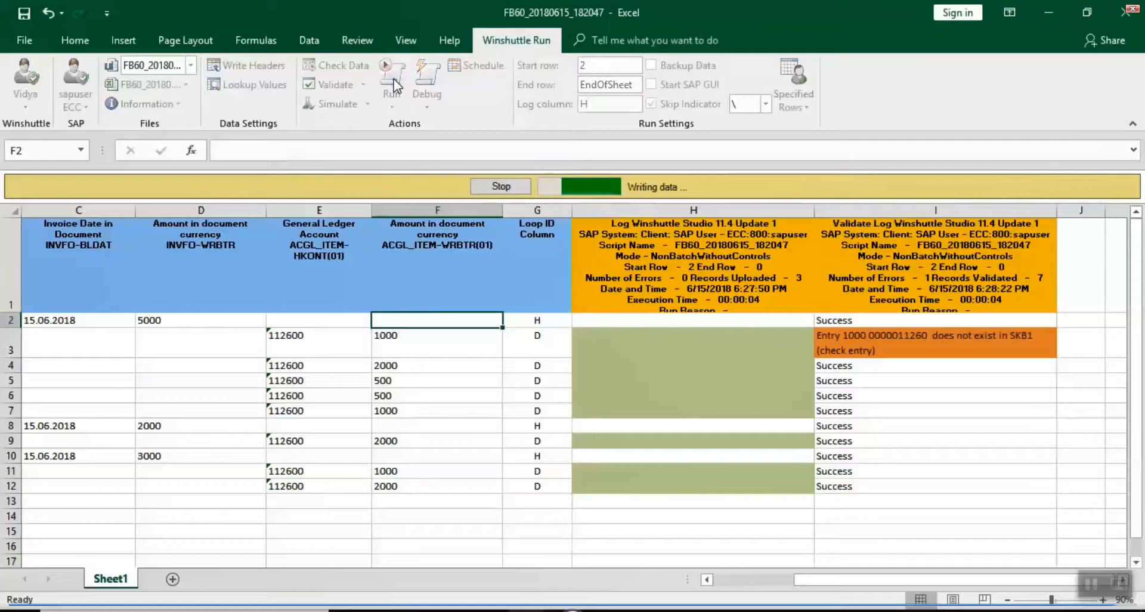